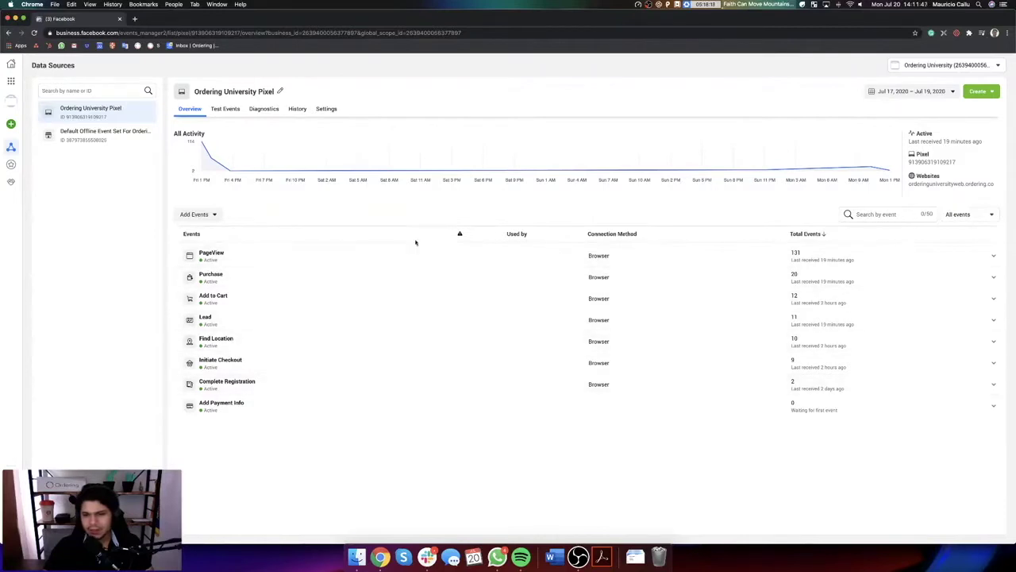
Step: Examine the PageView, Purchase and Add to Cart event details in the Ordering University Pixel overview
click(318, 253)
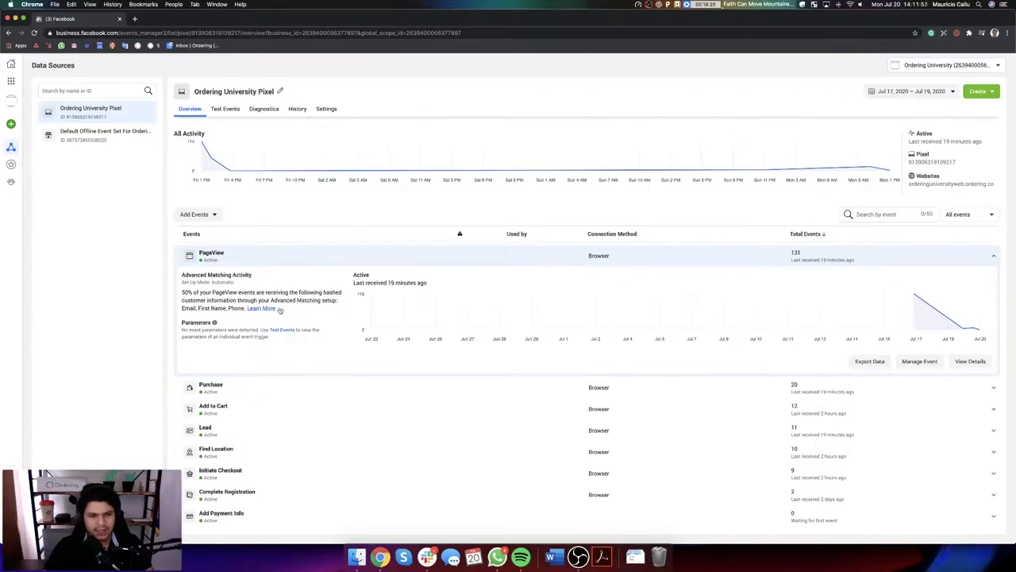
mouse_move(452, 305)
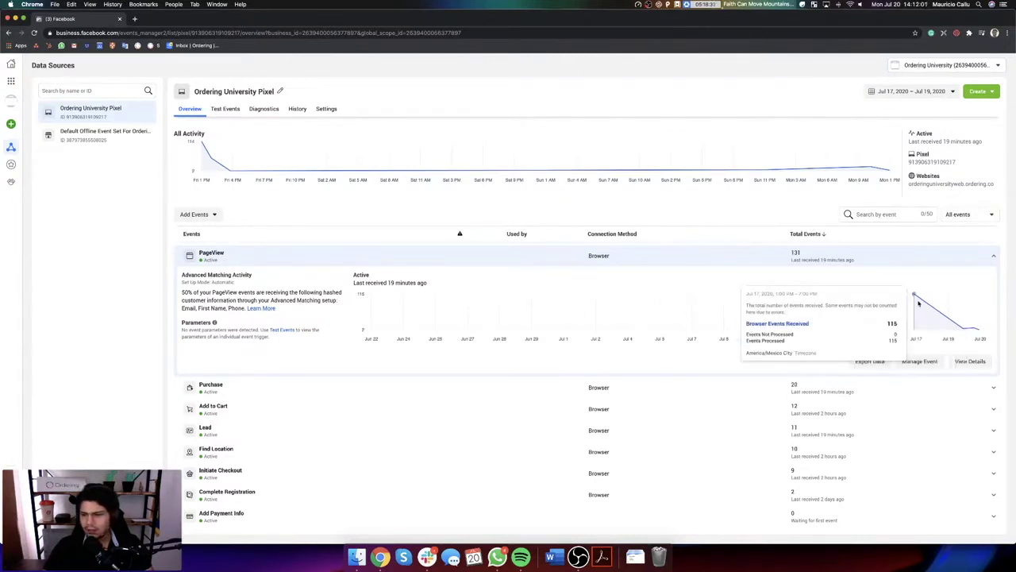
key(XF86AudioLowerVolume)
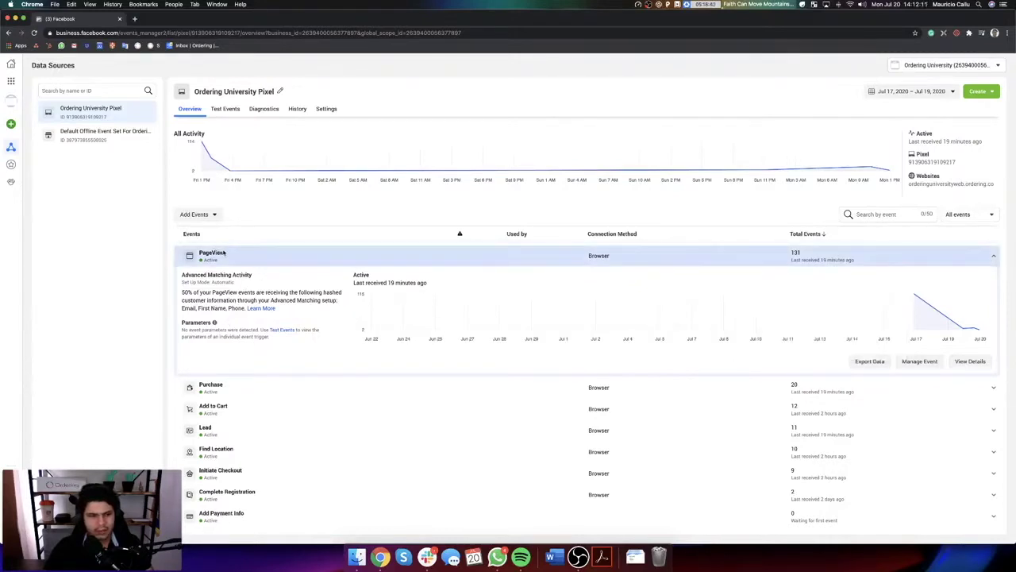
click(294, 262)
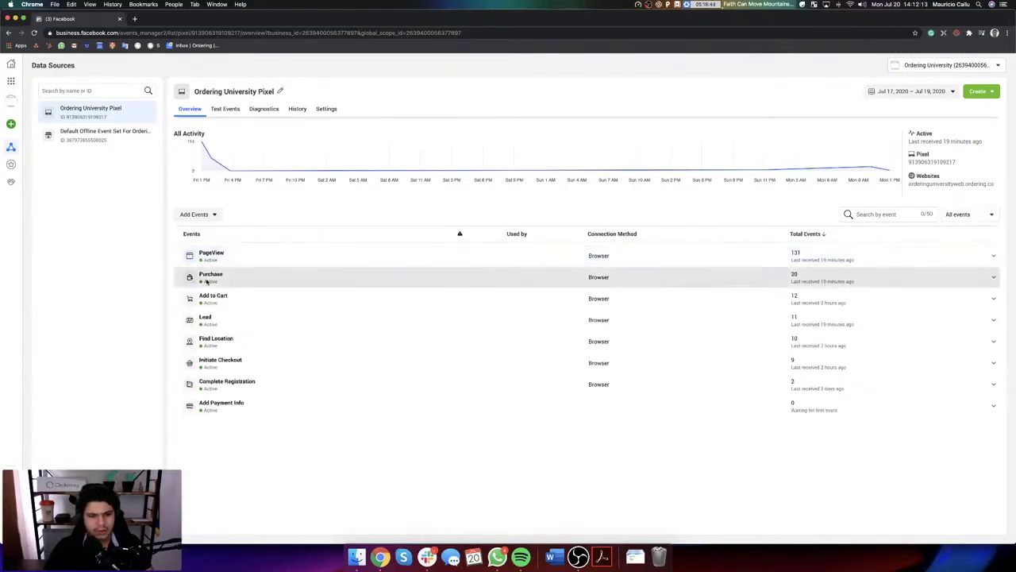
click(262, 276)
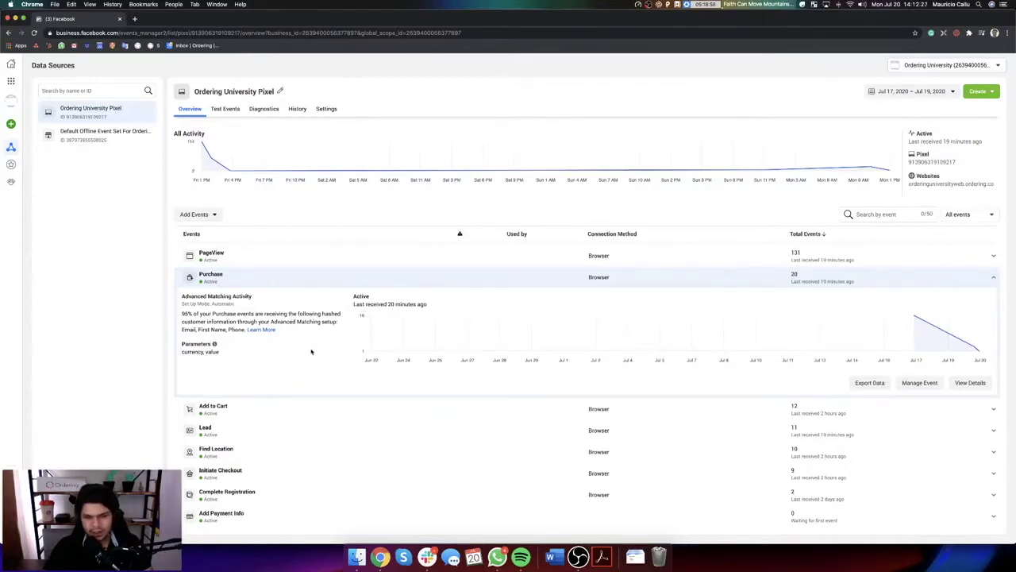
click(224, 278)
click(363, 304)
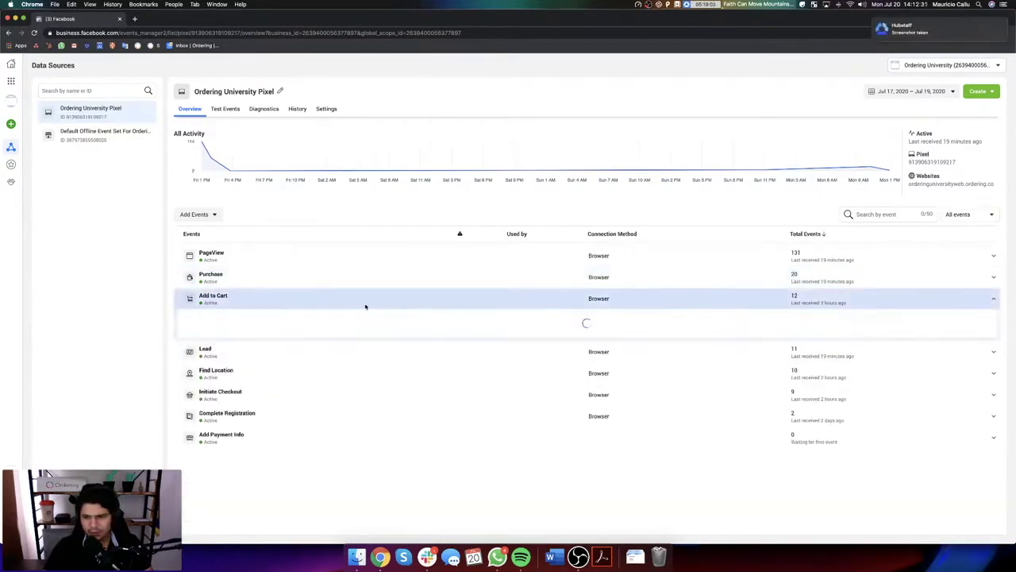
Step: Open the ordering website orderinguniversityweb.ordering.co in a new browser tab
click(136, 19)
text(orderi)
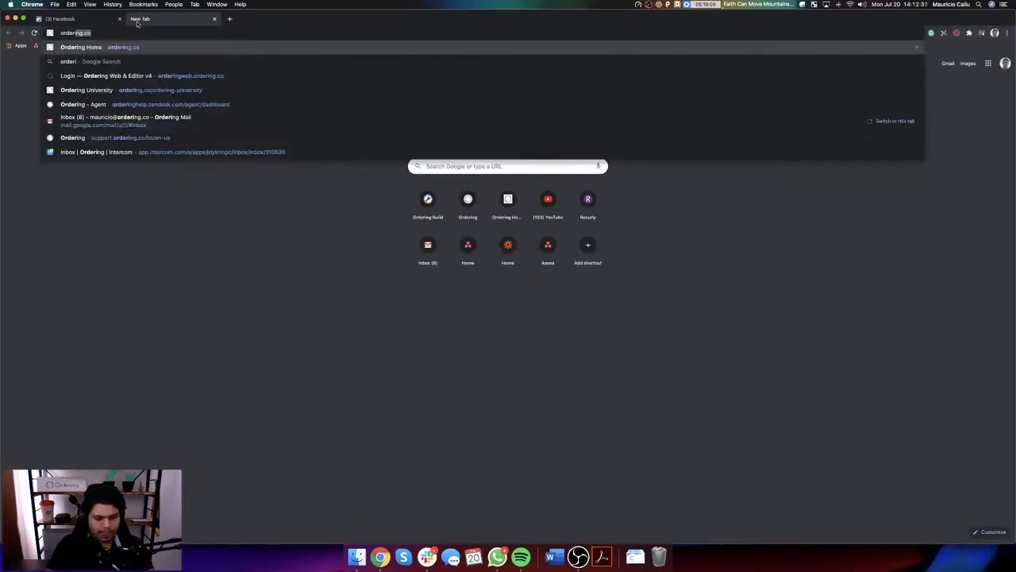
text(nguniver)
key(Return)
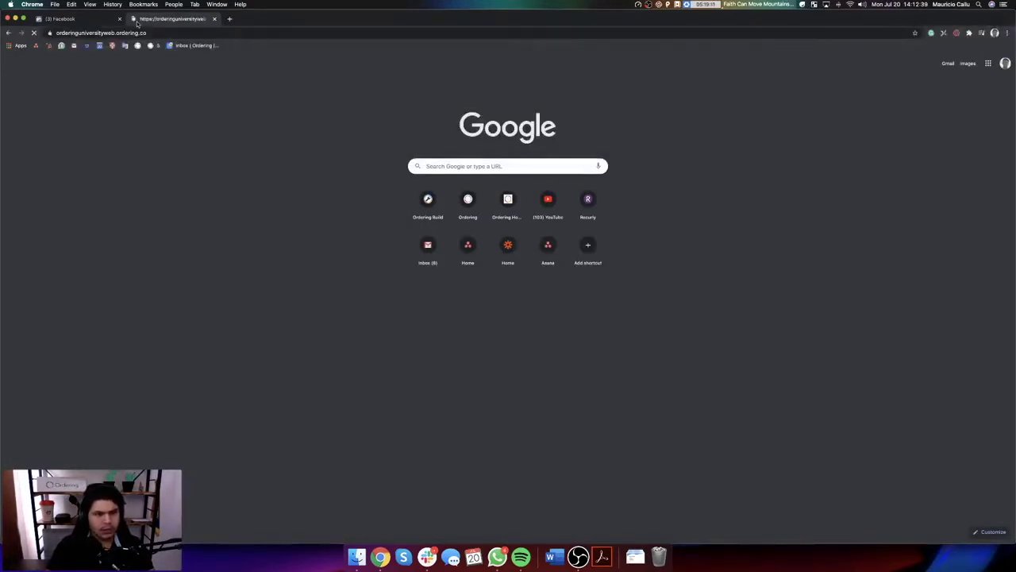
key(XF86AudioLowerVolume)
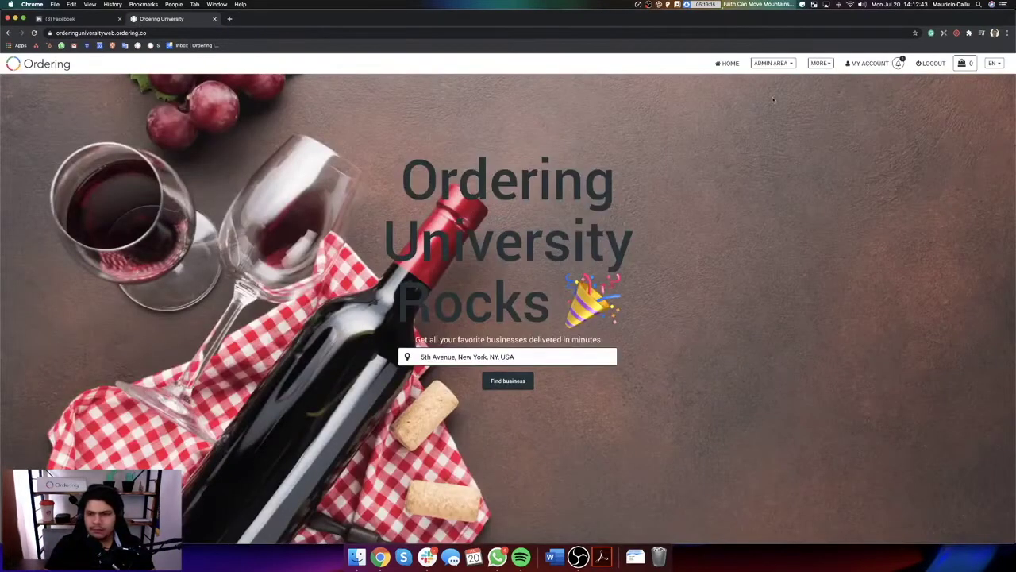
Step: Find businesses near the preset address, filter them by Food and open the McBonalds store
key(super+equal)
key(super+equal)
key(super+equal)
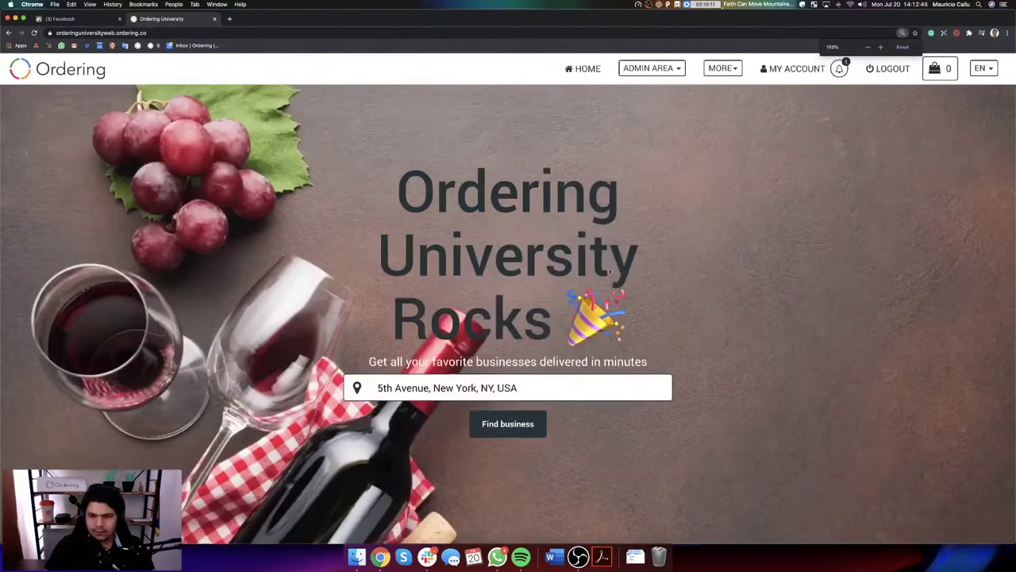
click(496, 429)
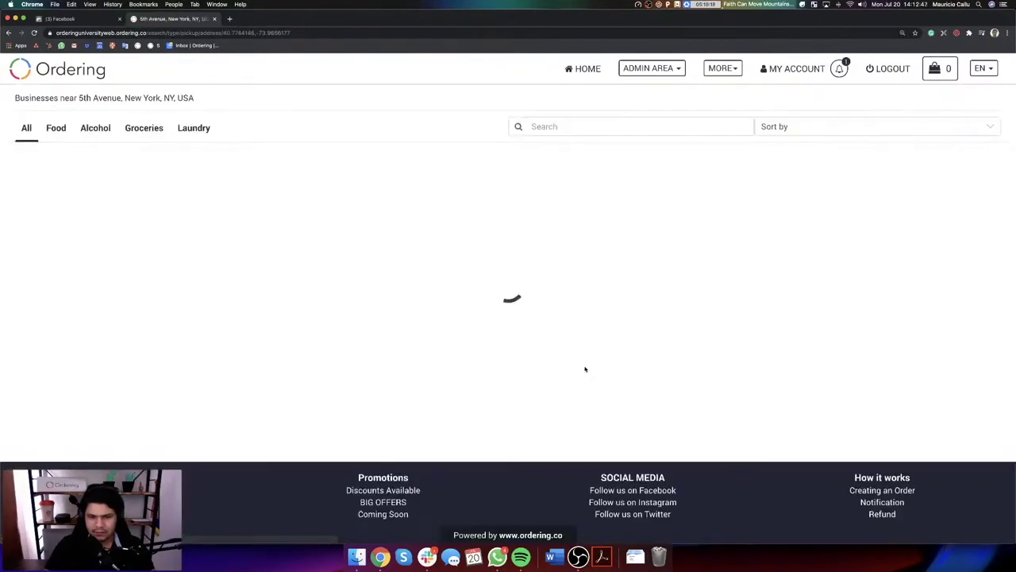
click(55, 127)
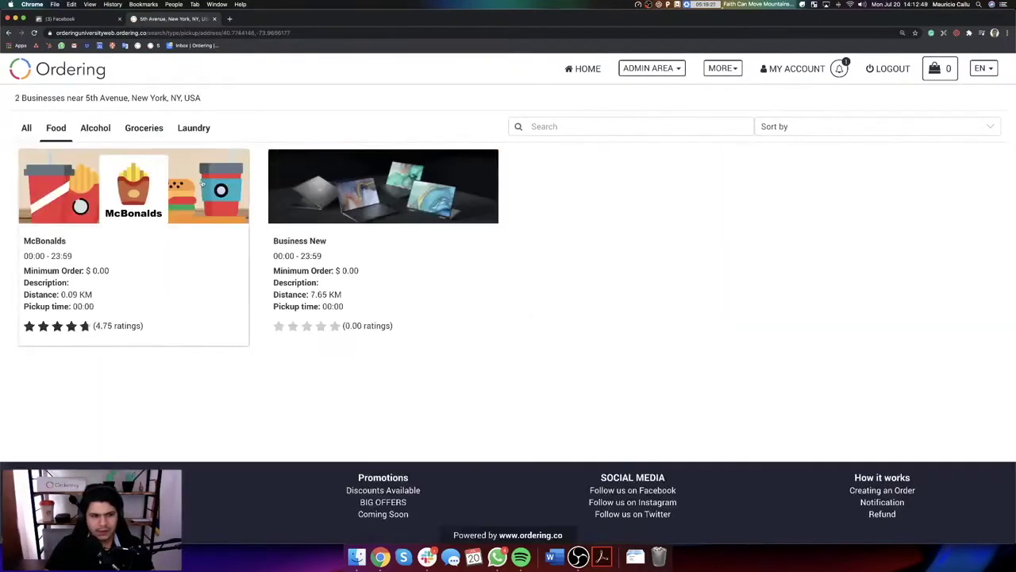
click(196, 220)
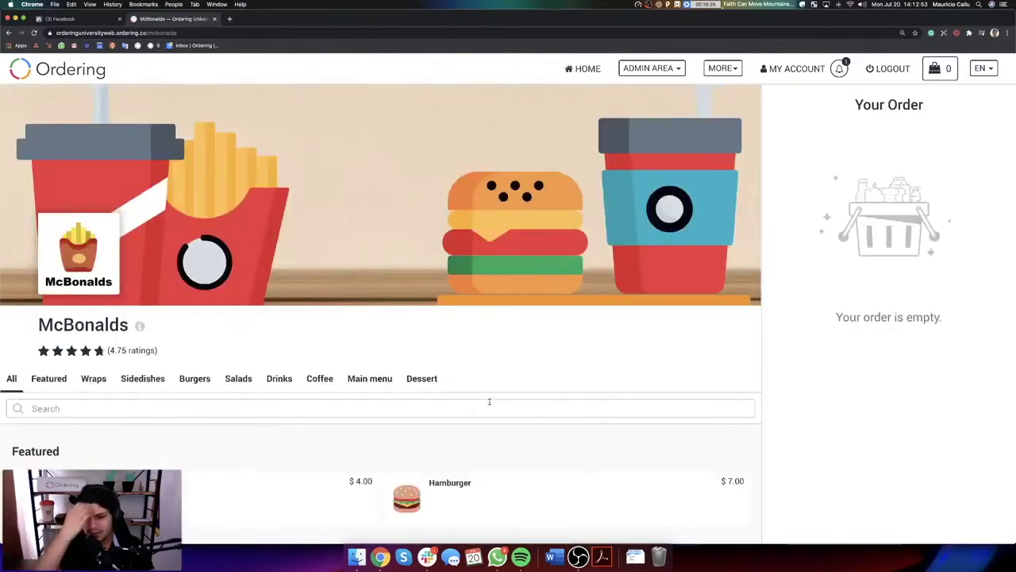
Step: Add five Hamburgers from the Featured items to the order
click(463, 483)
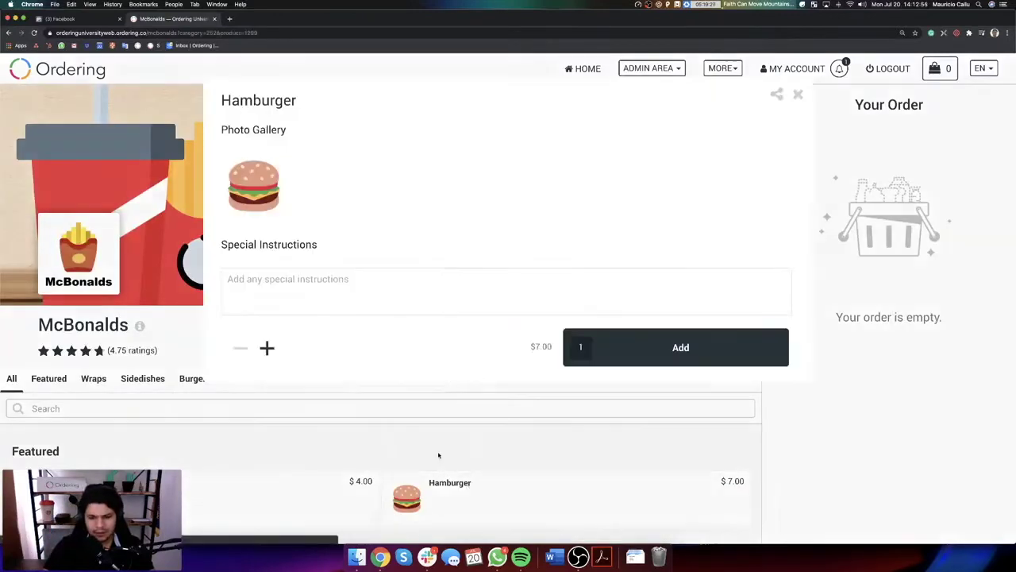
click(267, 350)
click(267, 350)
click(268, 349)
click(267, 350)
click(656, 365)
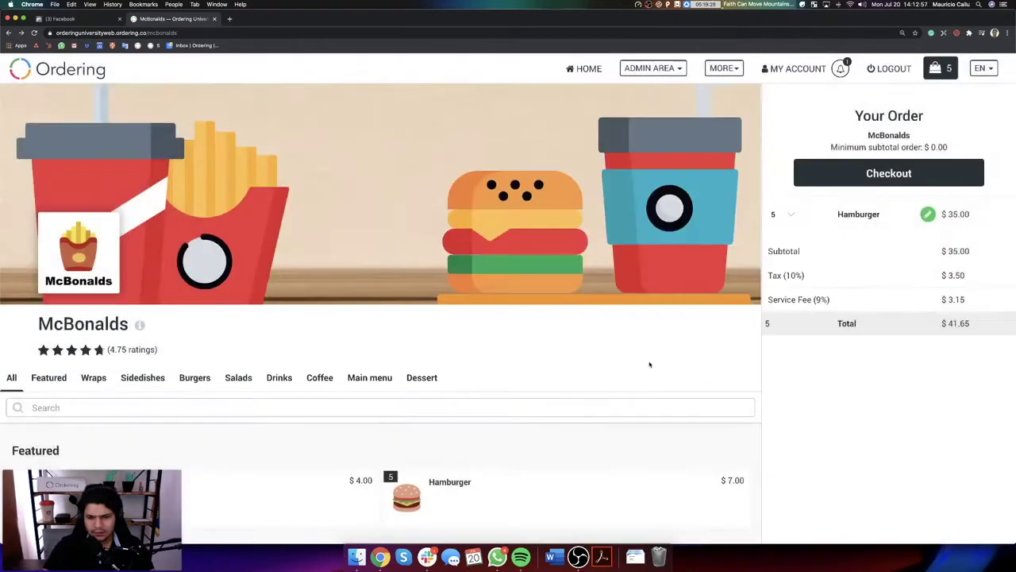
Step: Check out the hamburger order with Cash as the payment method and place it
click(867, 173)
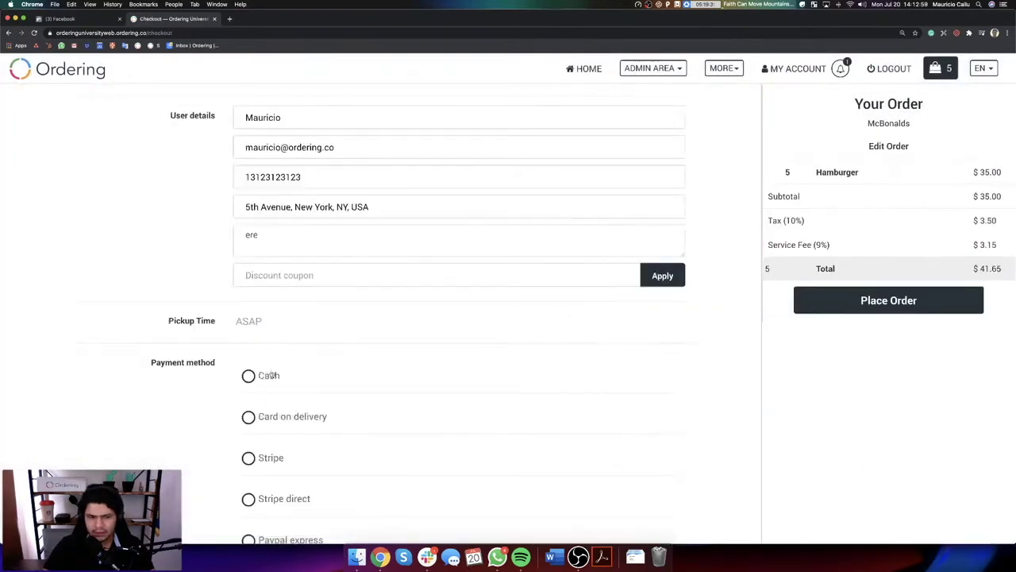
click(271, 375)
click(868, 303)
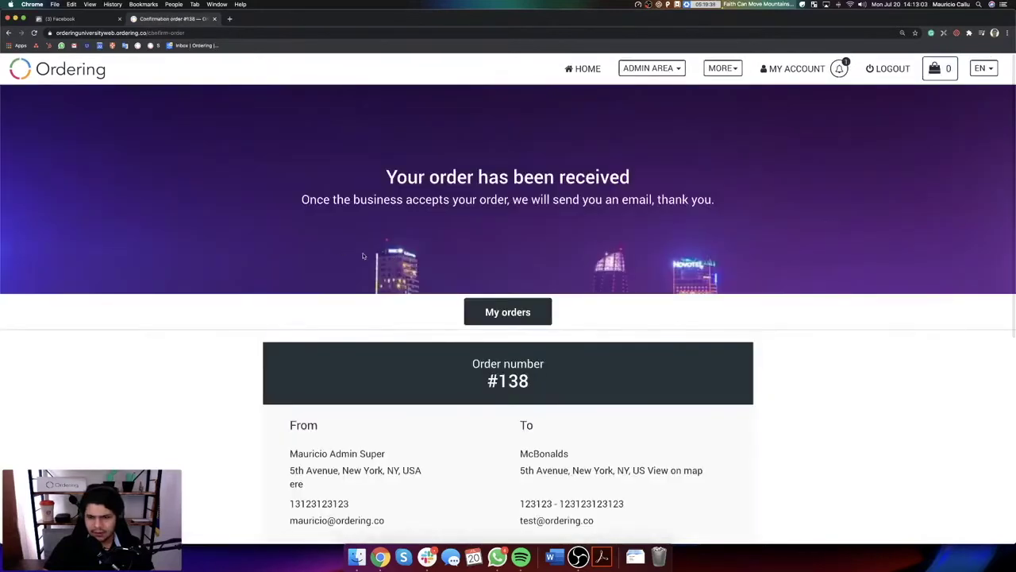
Step: Switch back to Facebook Events Manager, recheck the PageView event details, and reload the pixel overview to look for new activity
key(ctrl+shift+Tab)
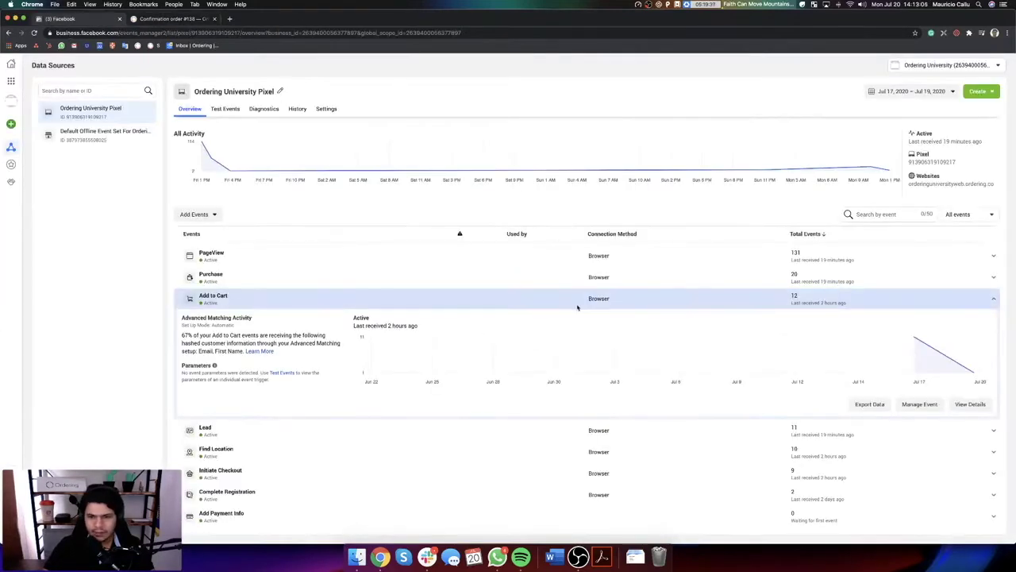
click(239, 255)
mouse_move(889, 172)
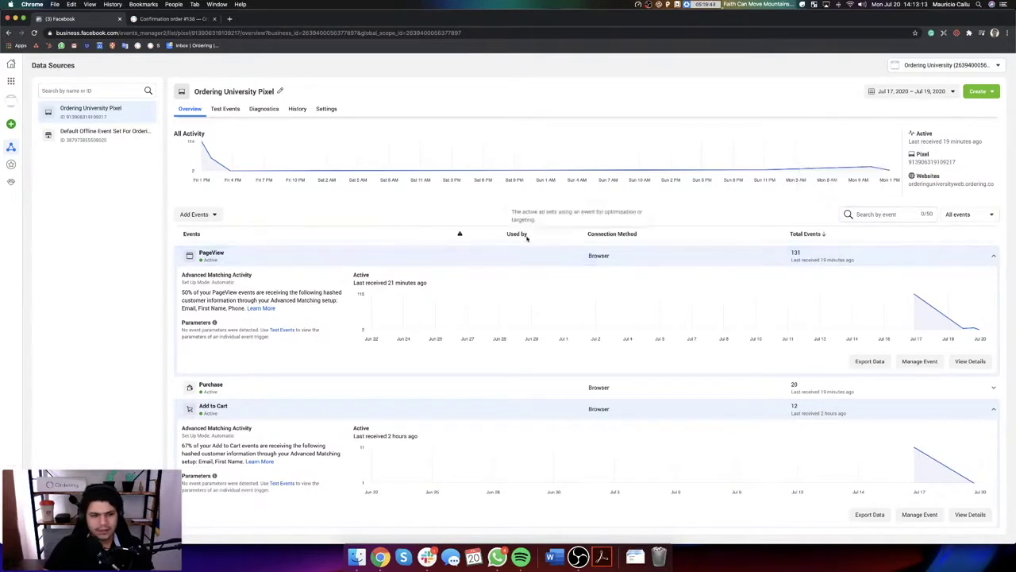
click(211, 255)
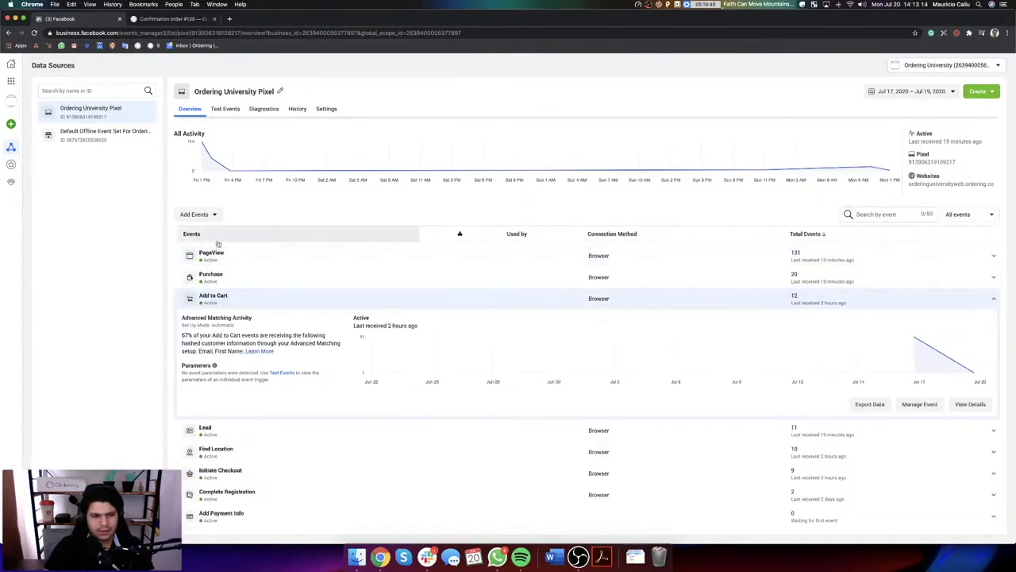
click(256, 299)
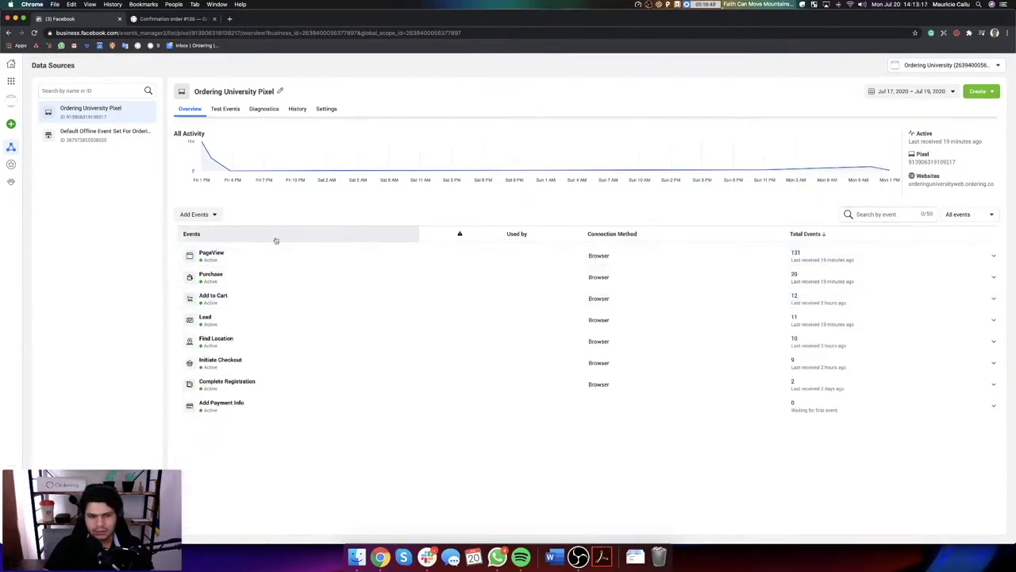
click(273, 253)
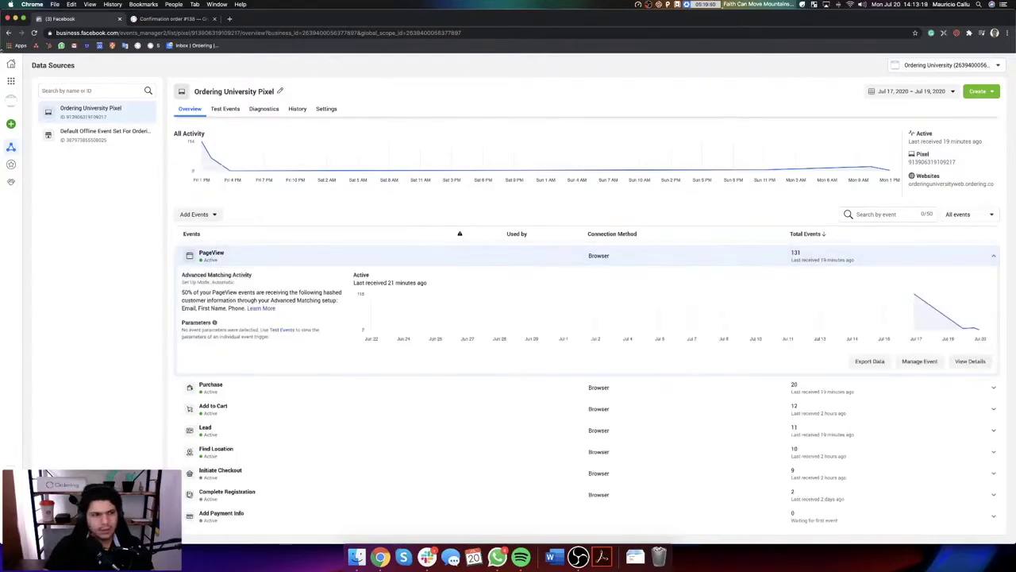
click(34, 33)
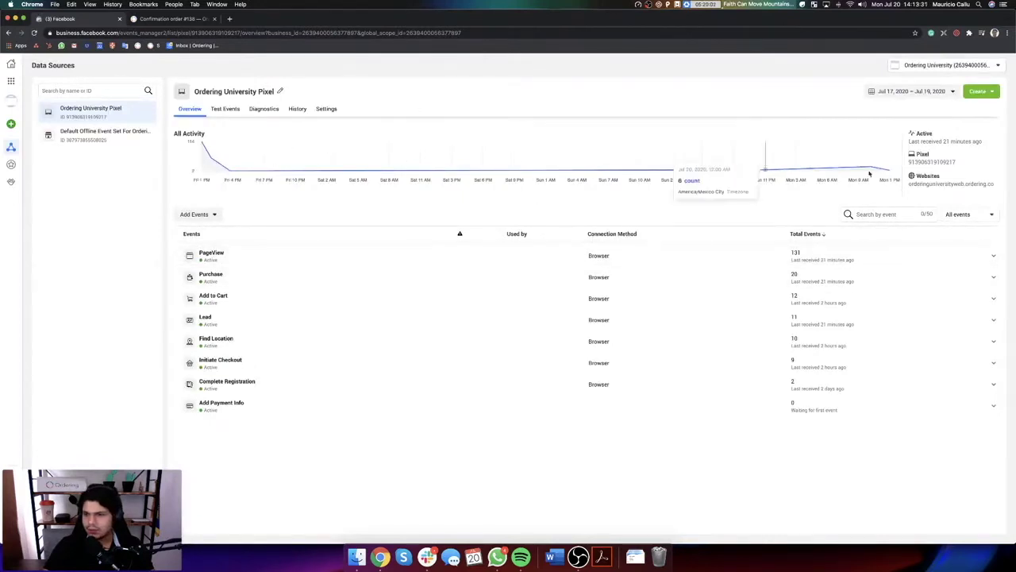
double_click(950, 183)
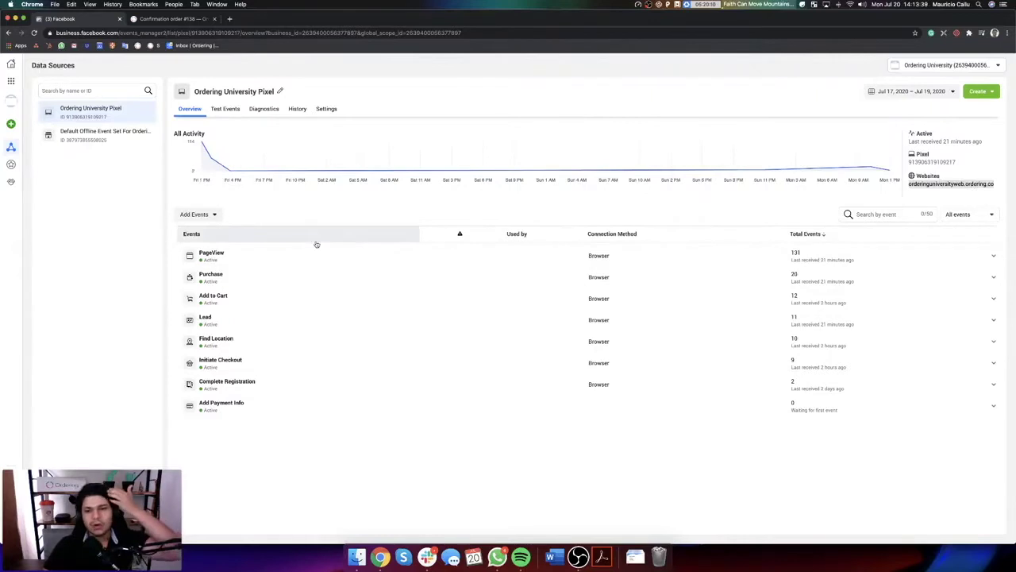
Step: Look through the pixel's Test Events, Diagnostics, History and Settings pages, and return to the Overview
click(227, 113)
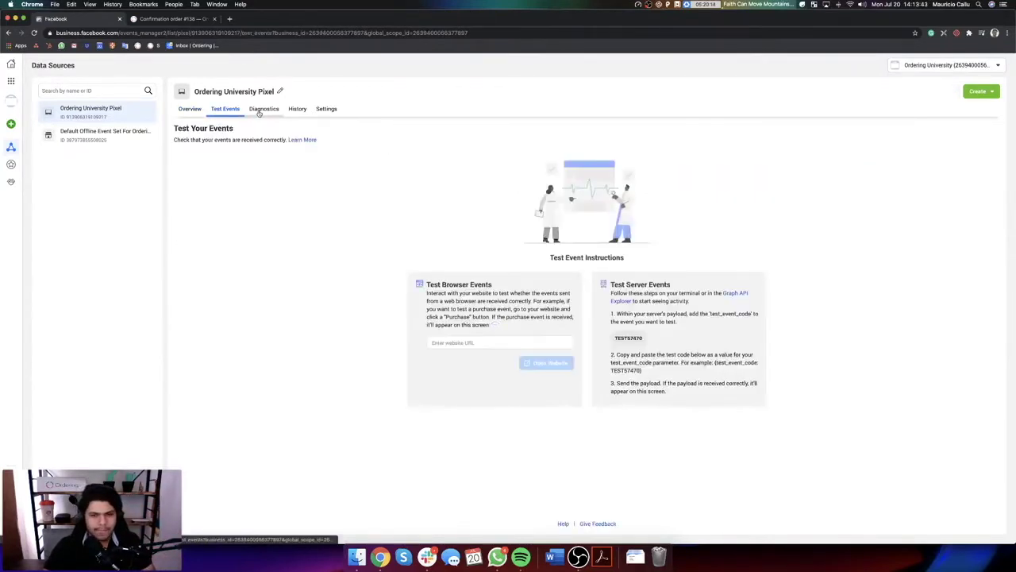
click(260, 111)
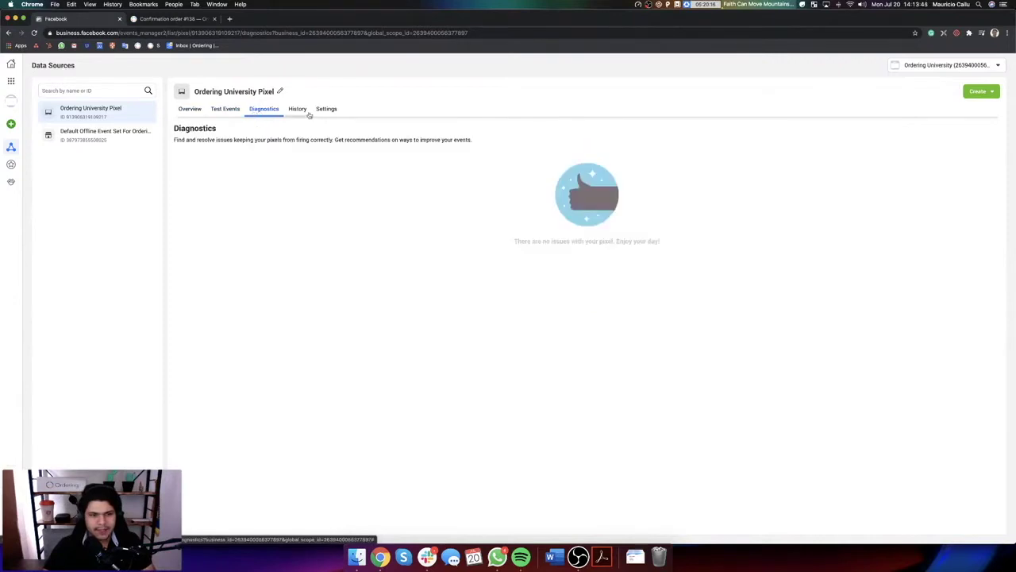
click(295, 111)
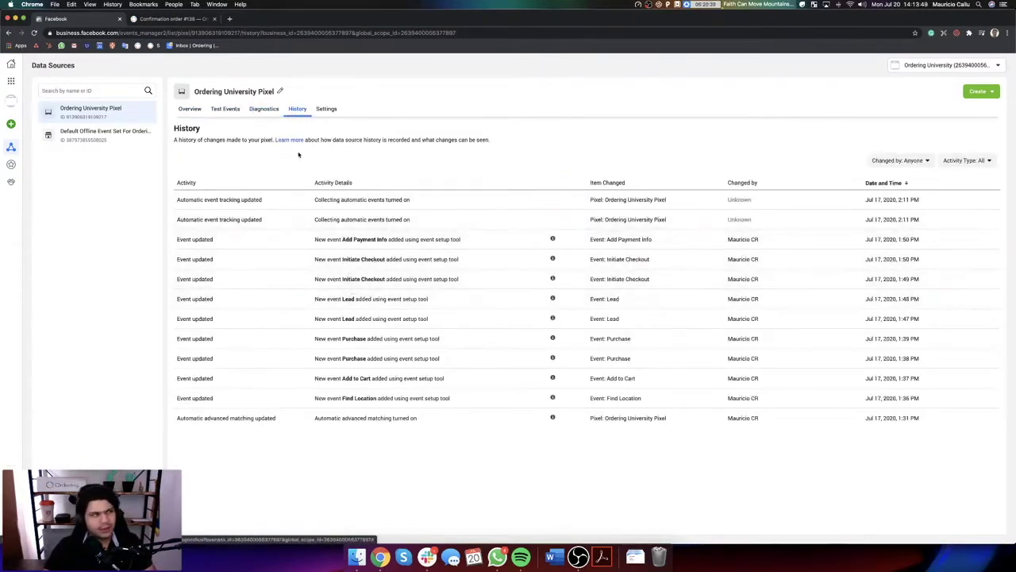
click(327, 109)
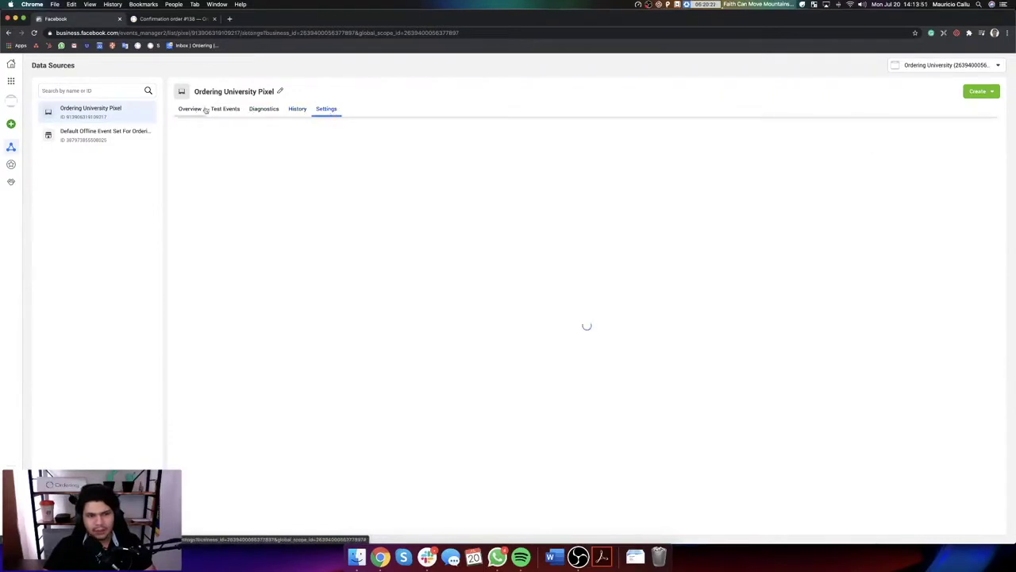
scroll(215, 139, down, 3)
scroll(214, 139, up, 3)
click(200, 110)
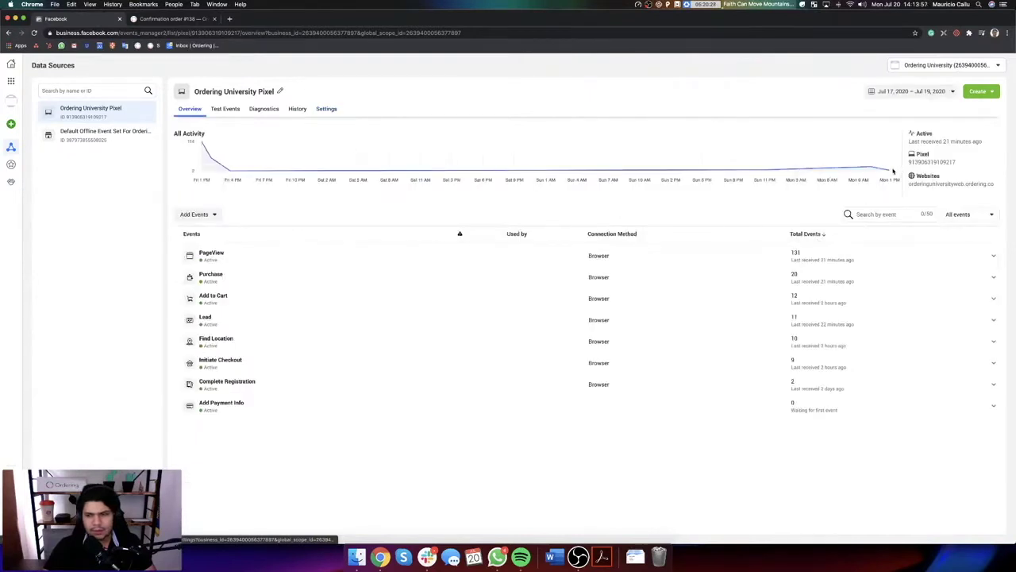
click(91, 110)
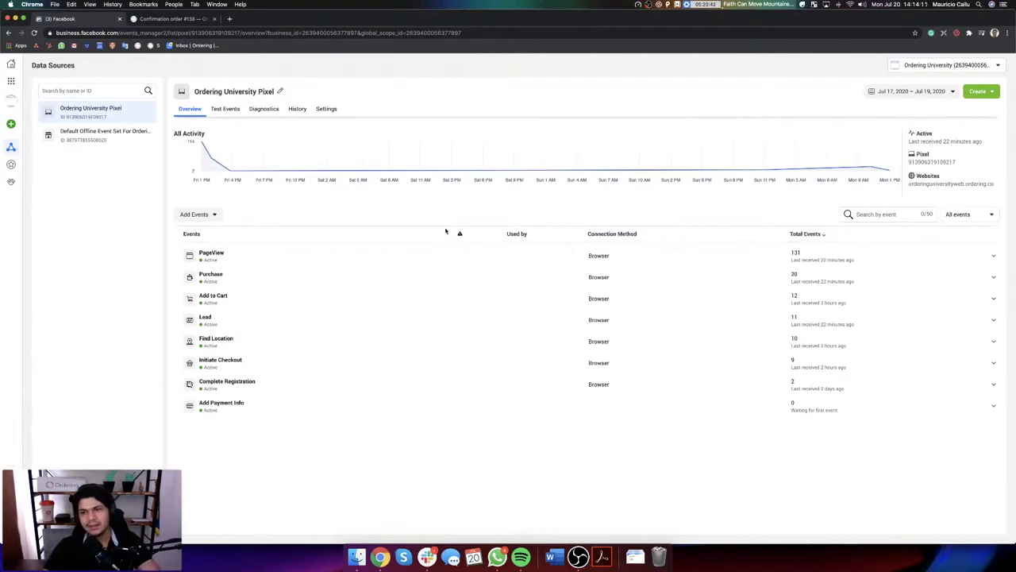
click(159, 18)
click(56, 18)
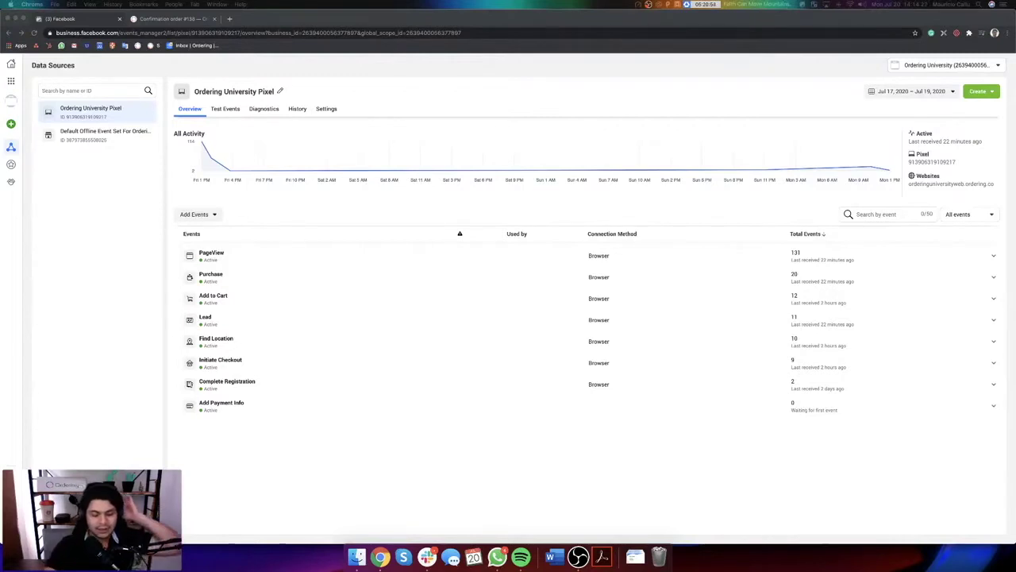
key(XF86AudioMute)
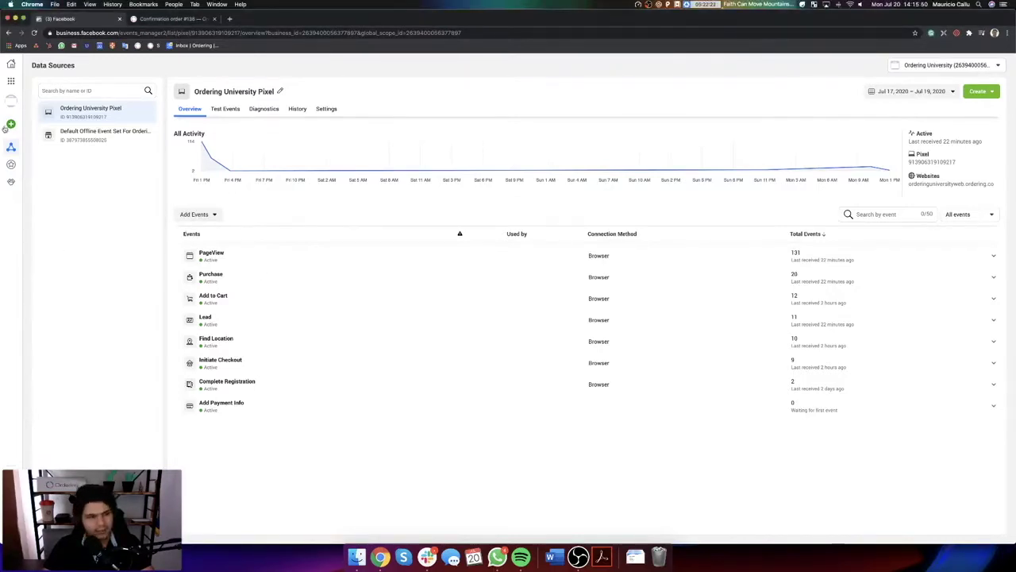
mouse_move(12, 127)
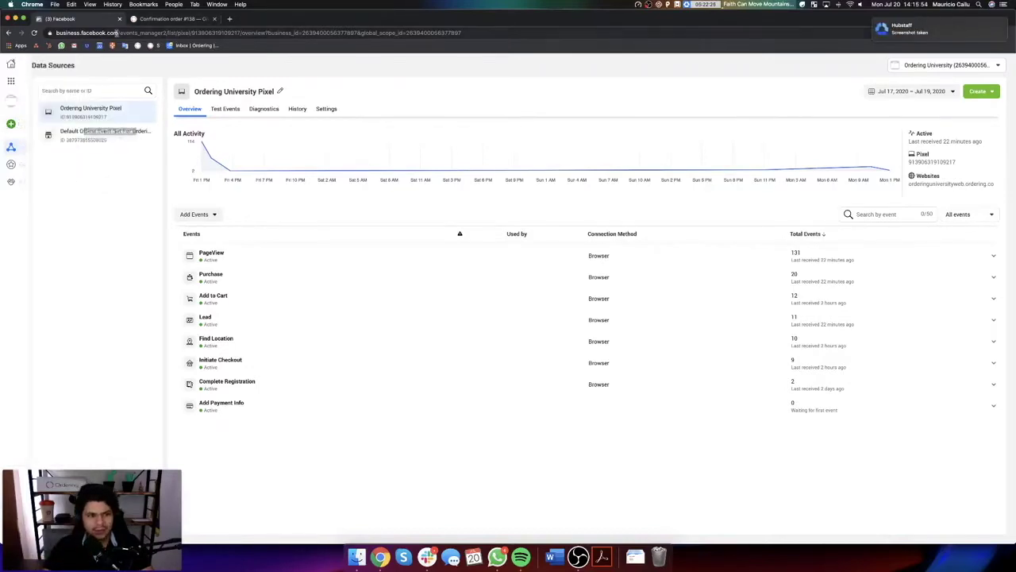
double_click(70, 33)
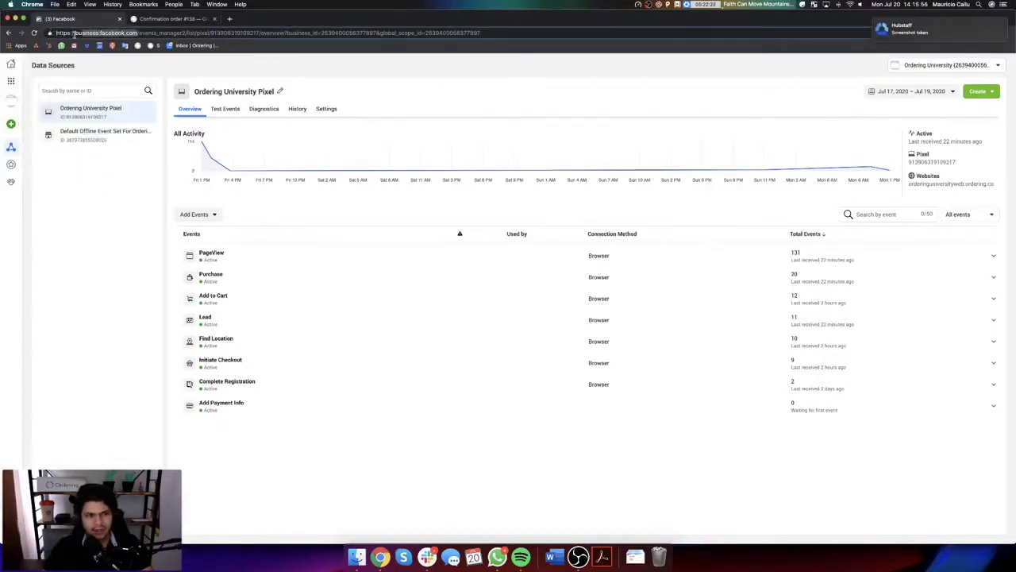
key(shift+Home)
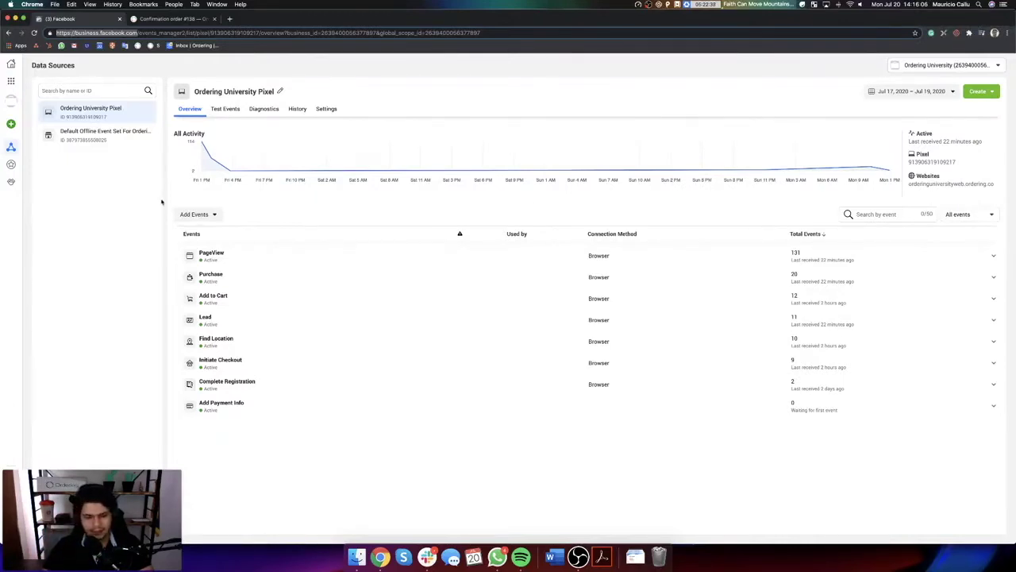
Step: Open Events Manager from the Business Tools shortcuts
key(super+plus)
key(super+plus)
key(super+plus)
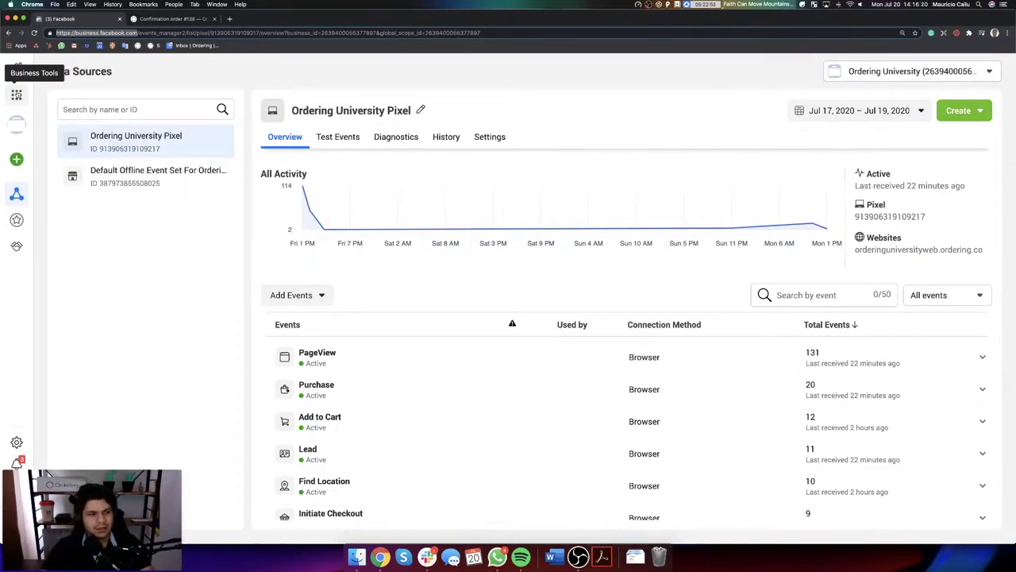
click(16, 94)
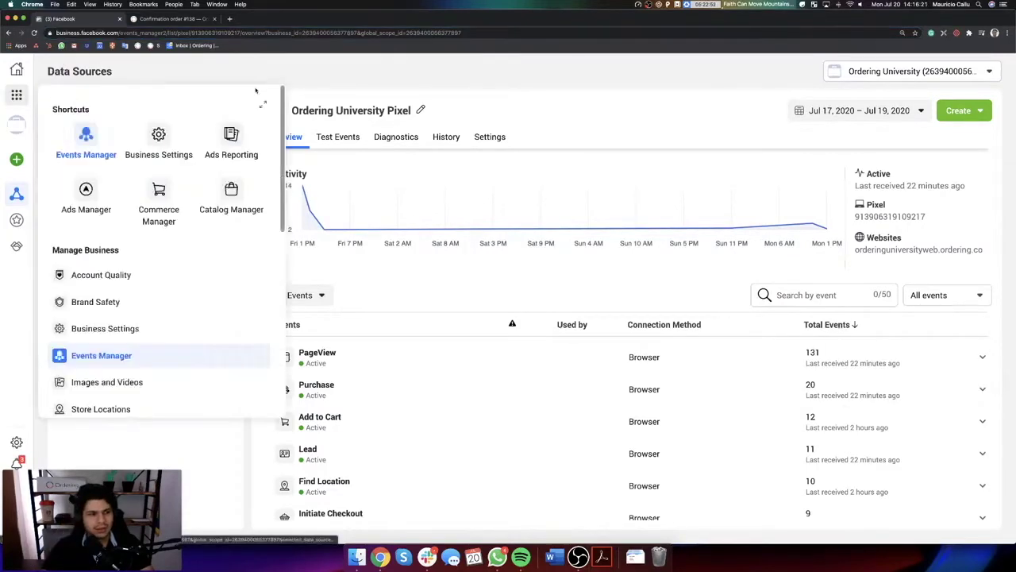
click(86, 139)
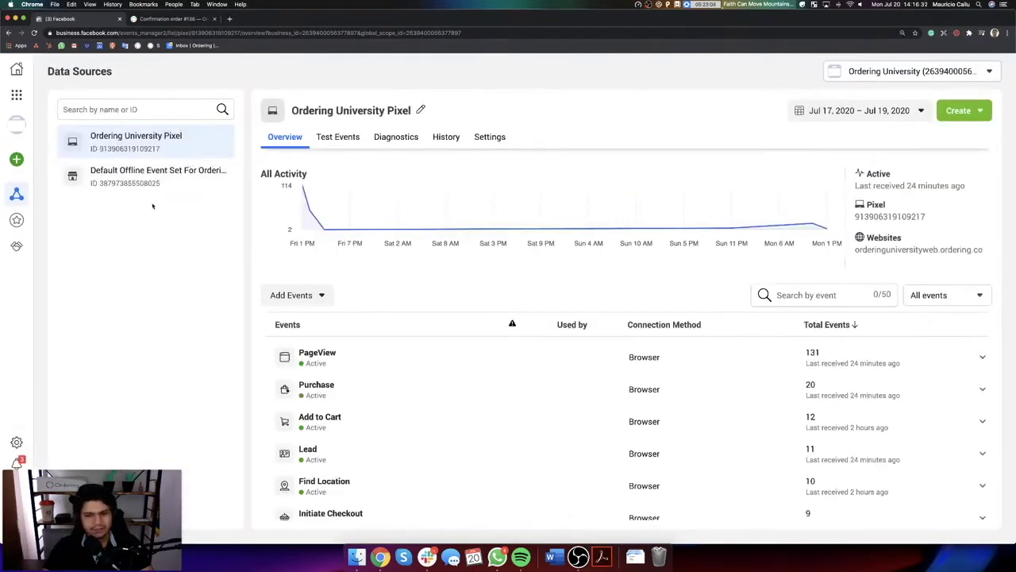
Step: Connect a new Web data source using Facebook Pixel as the connection method
mouse_move(19, 164)
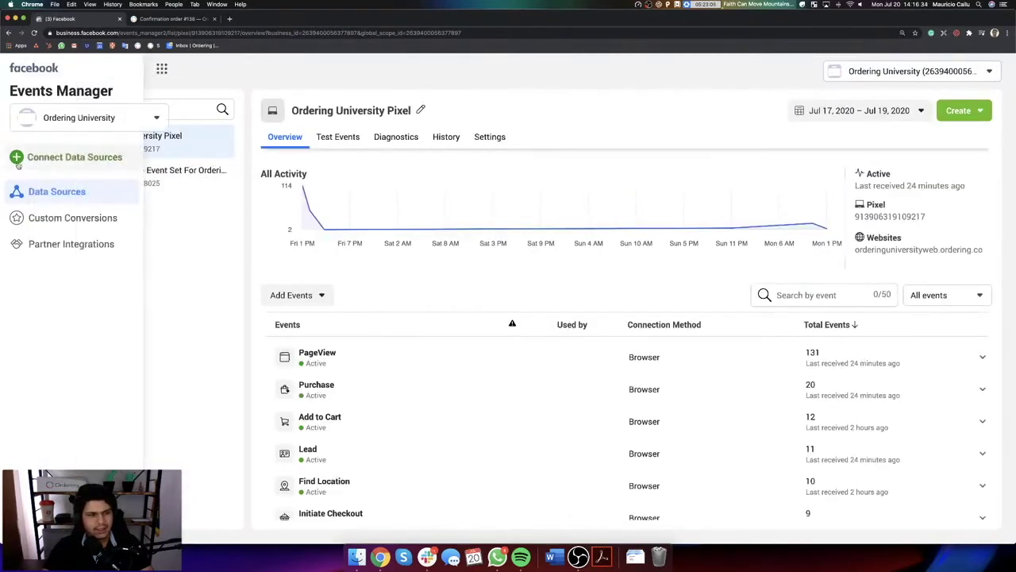
click(83, 158)
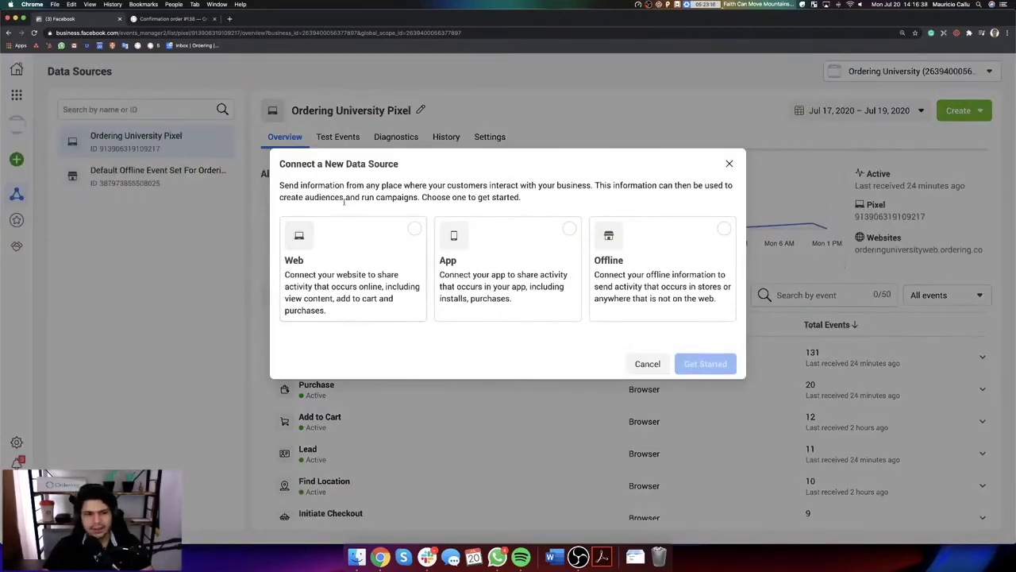
click(378, 263)
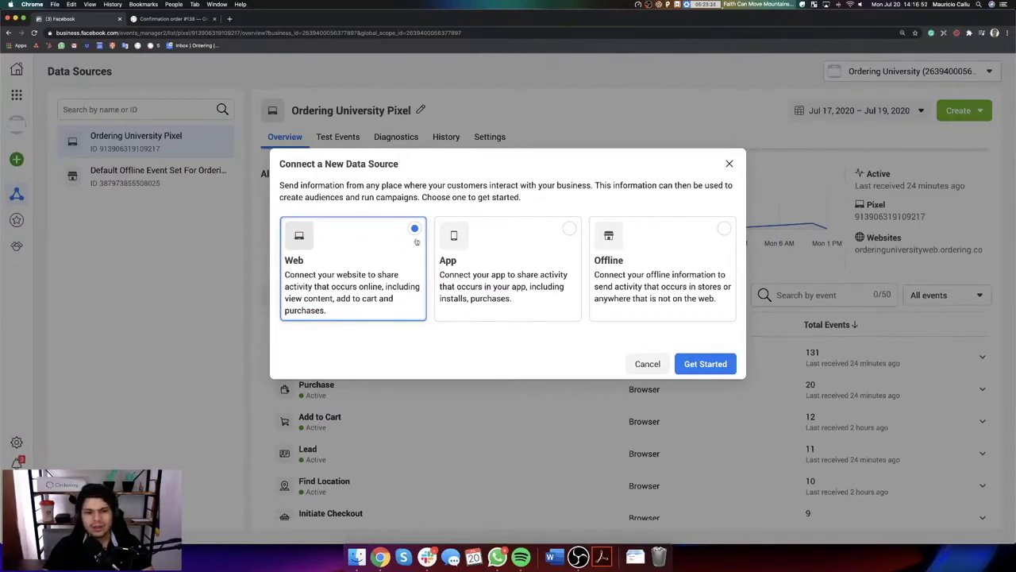
click(717, 366)
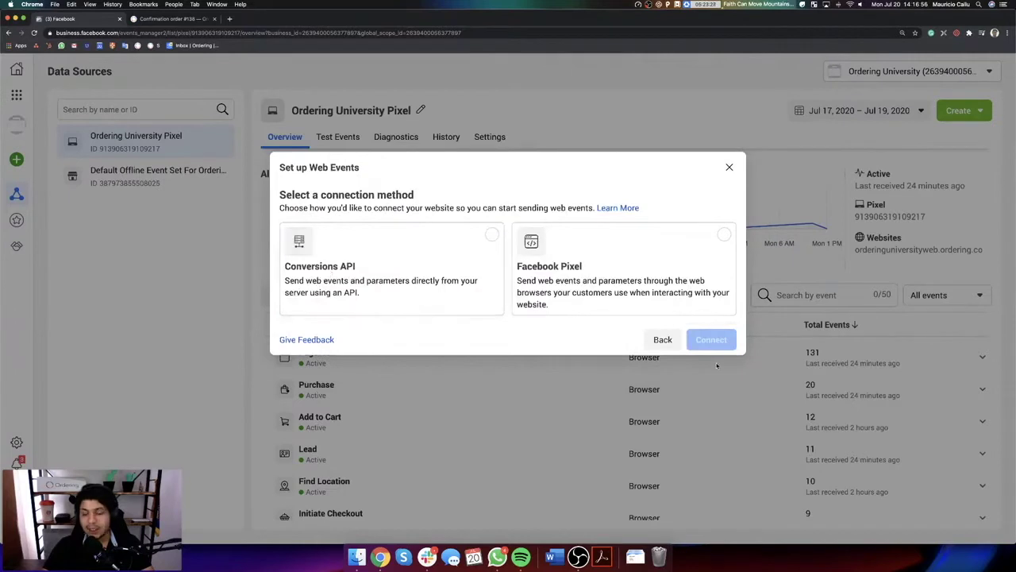
click(656, 267)
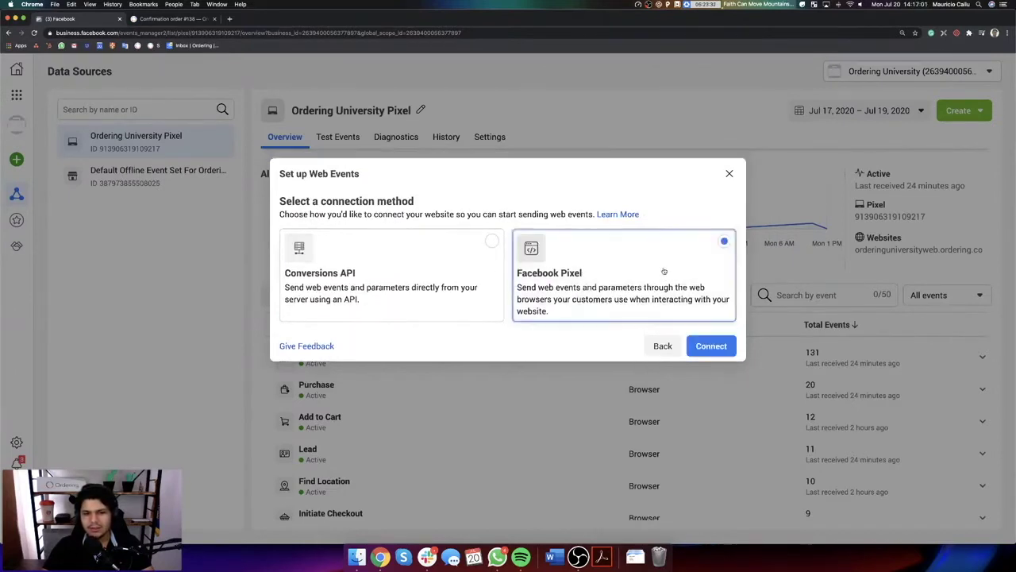
click(713, 347)
Step: Name the new pixel Ordering University Lesson Pixel
click(399, 270)
text(Or)
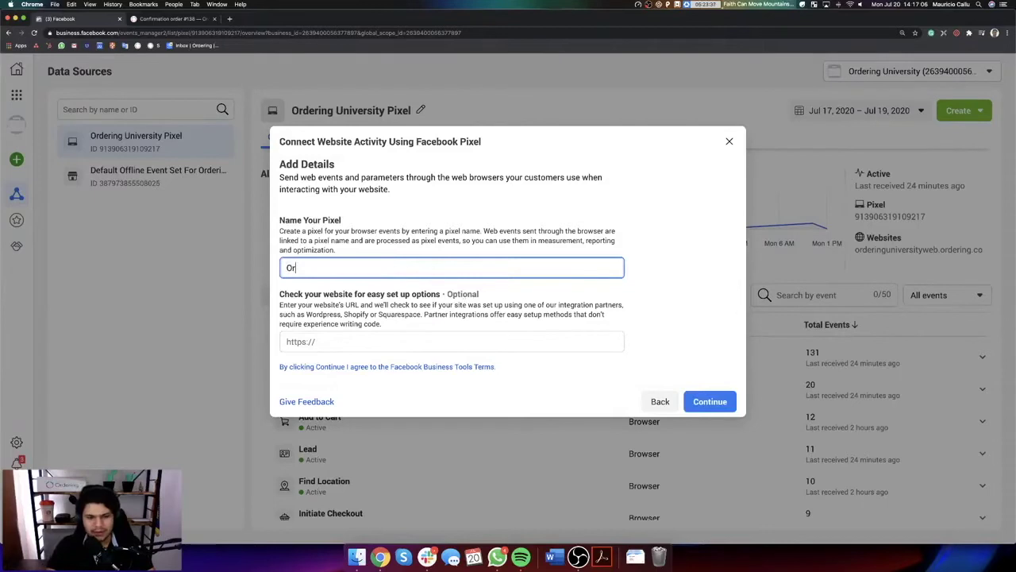
text(dering Uni)
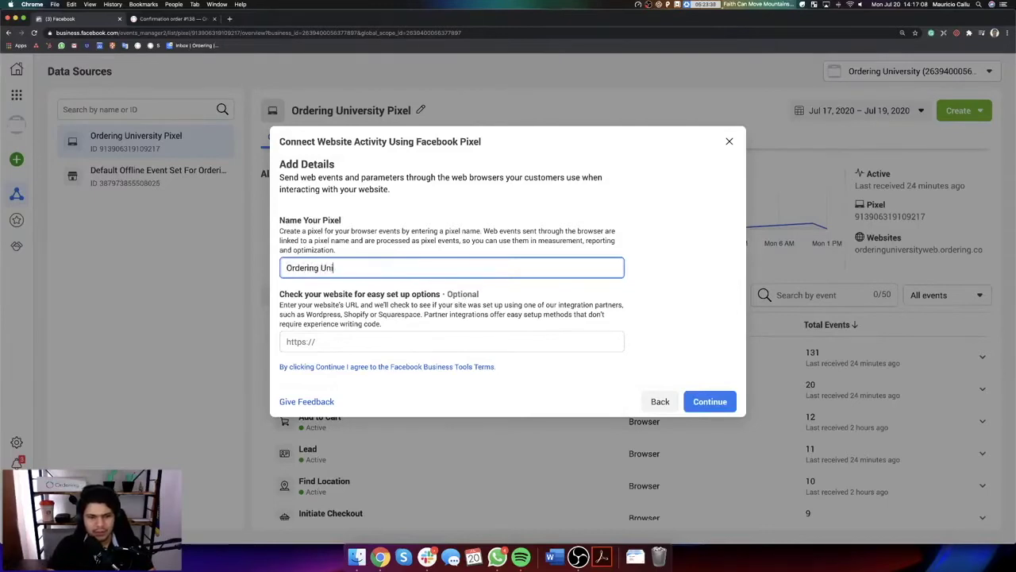
text(versity Pixel)
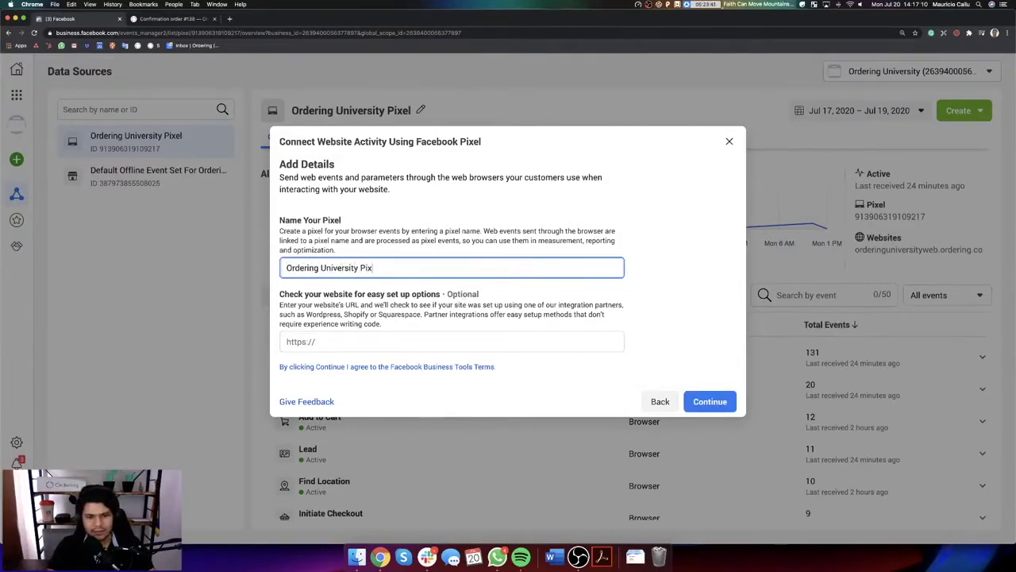
key(BackSpace)
key(BackSpace)
key(BackSpace)
key(BackSpace)
key(BackSpace)
text(Lesson Pixel)
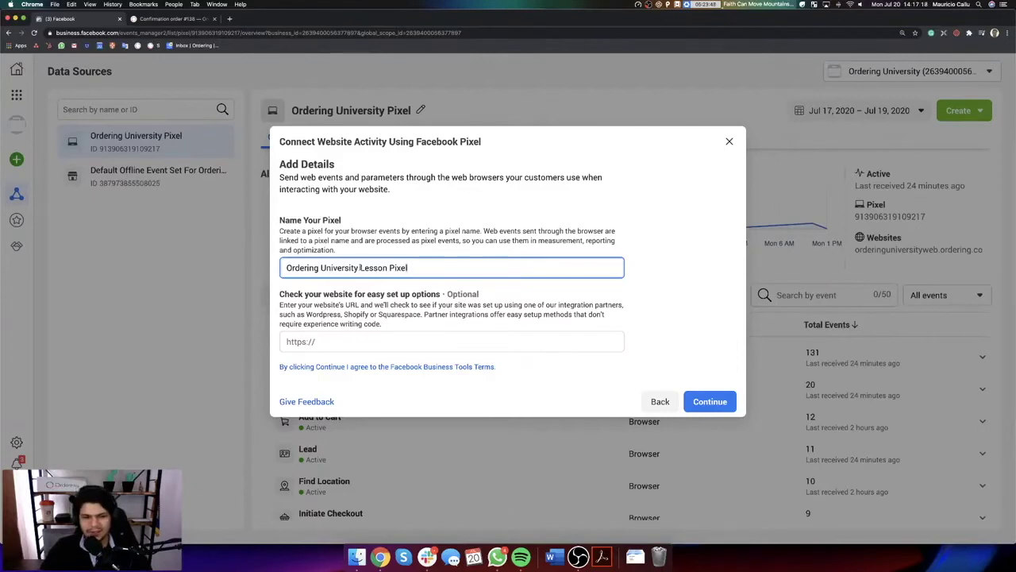
click(352, 343)
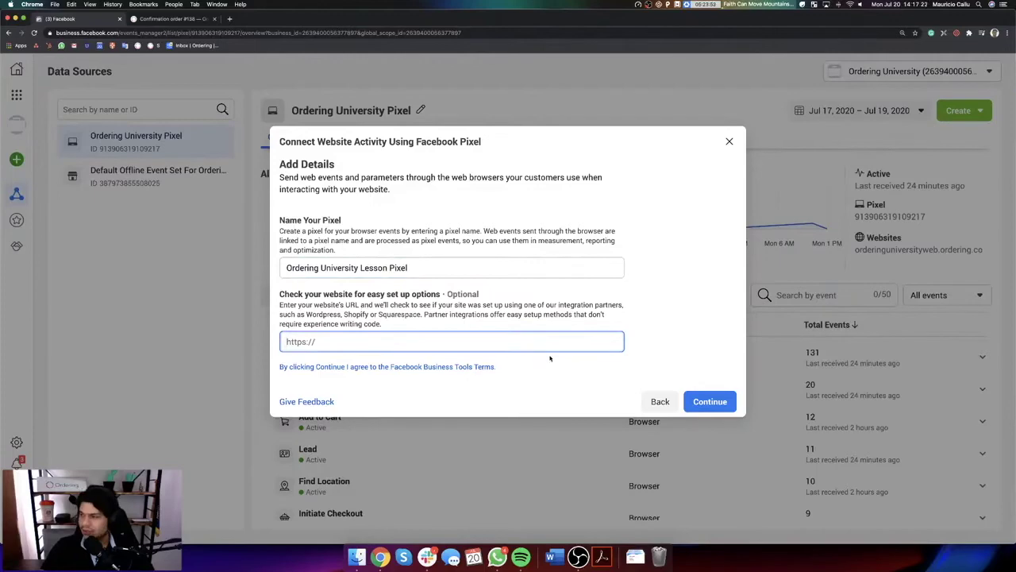
key(super+shift+v)
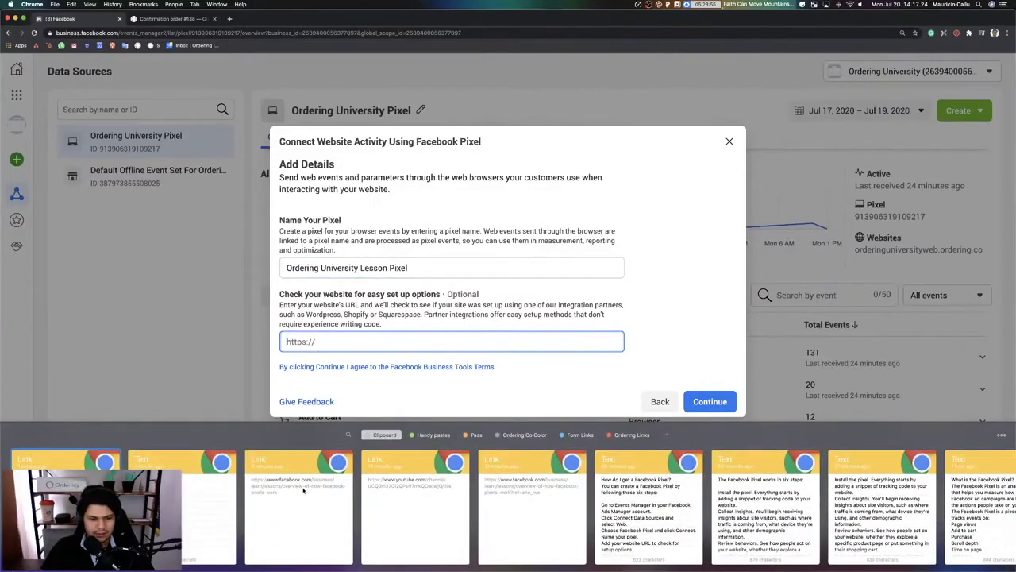
key(Escape)
click(168, 19)
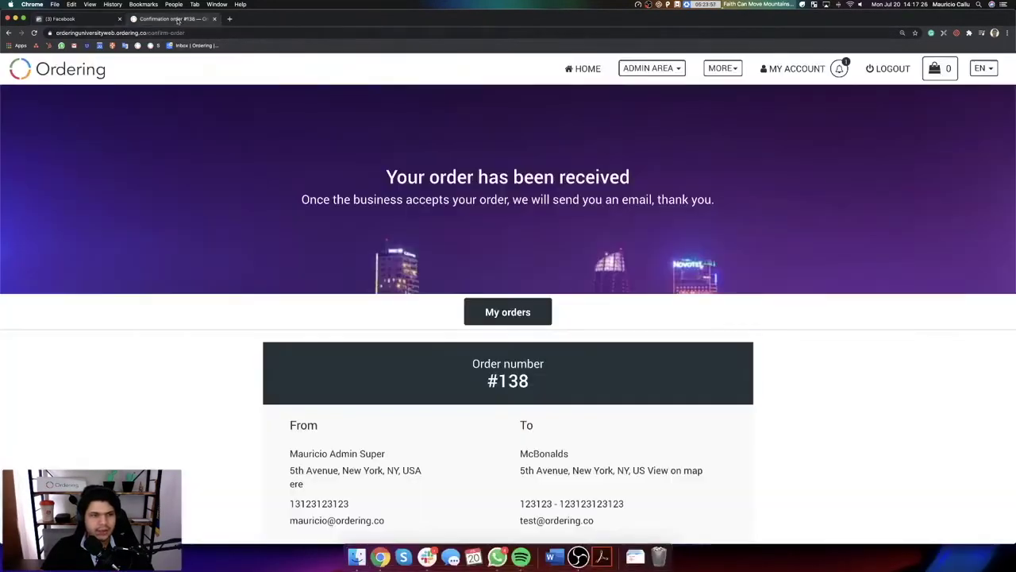
click(148, 33)
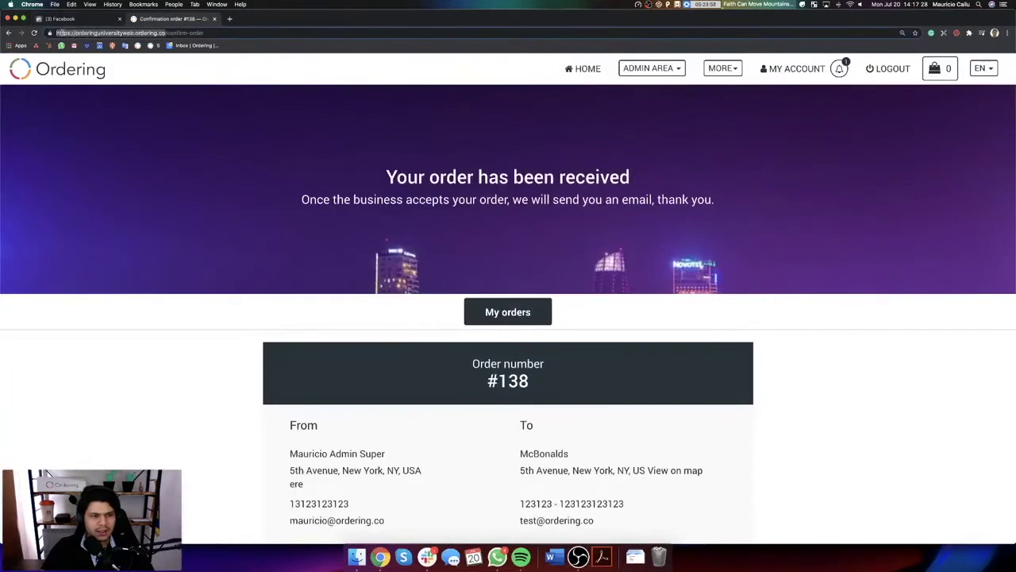
click(226, 33)
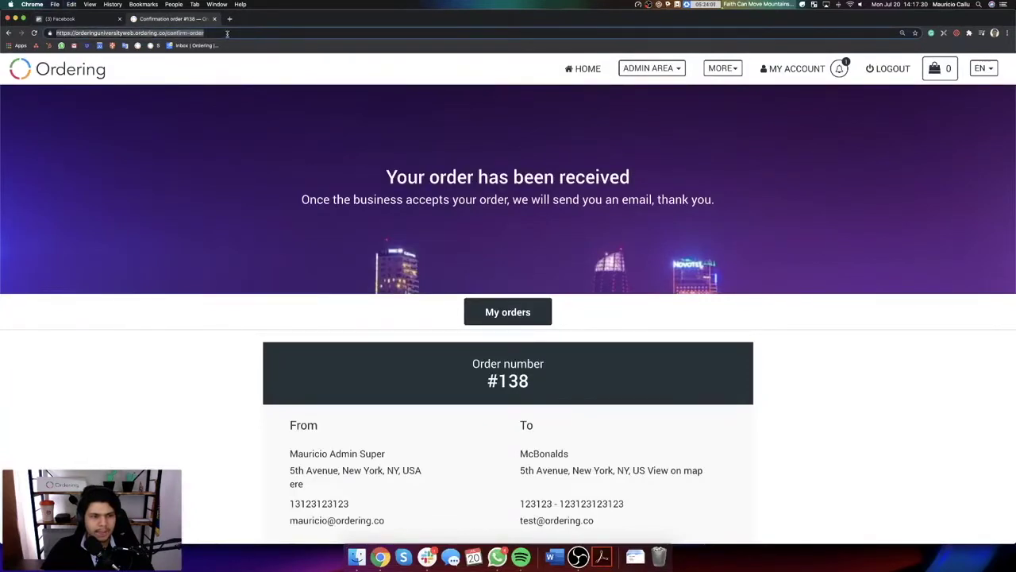
click(94, 71)
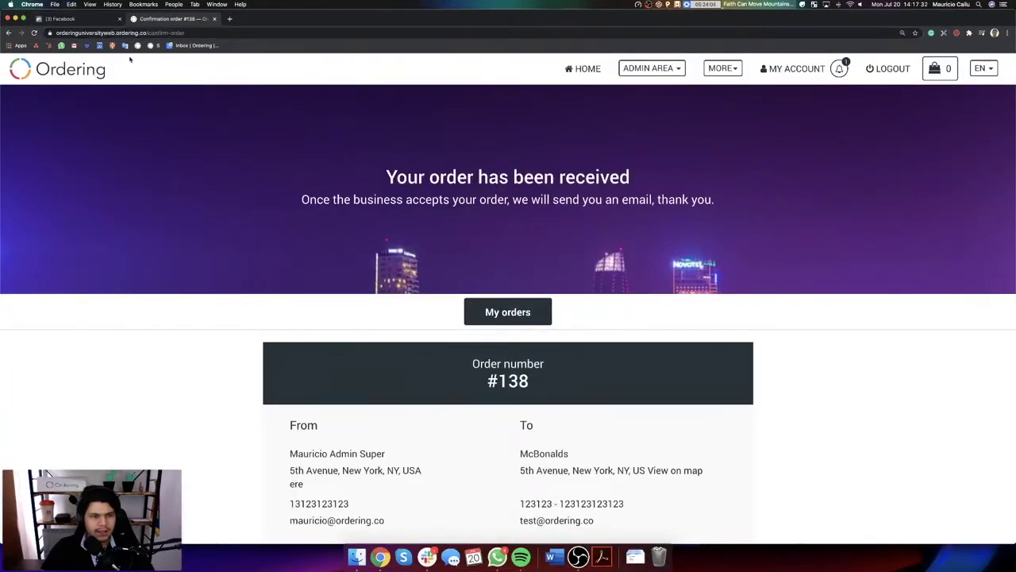
click(77, 20)
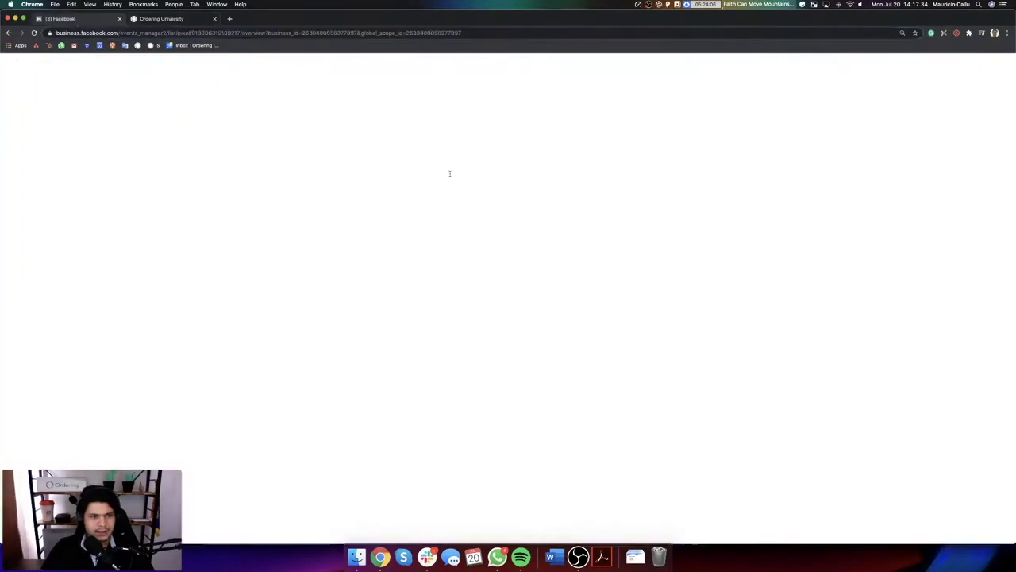
text(https://orderinguniversityweb.ordering.co/home)
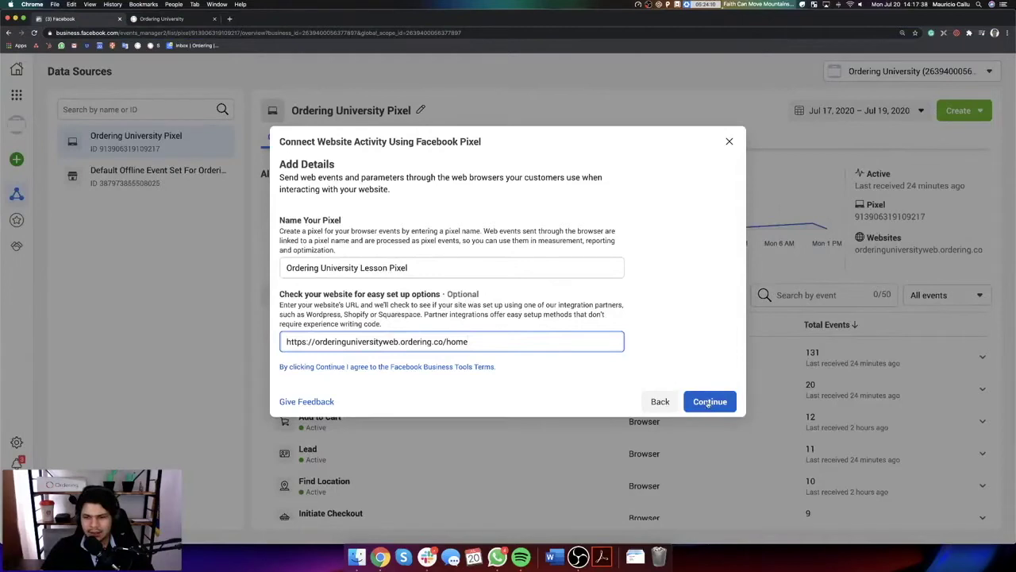
Step: Continue to the manual installation of the pixel and copy its base code
click(710, 402)
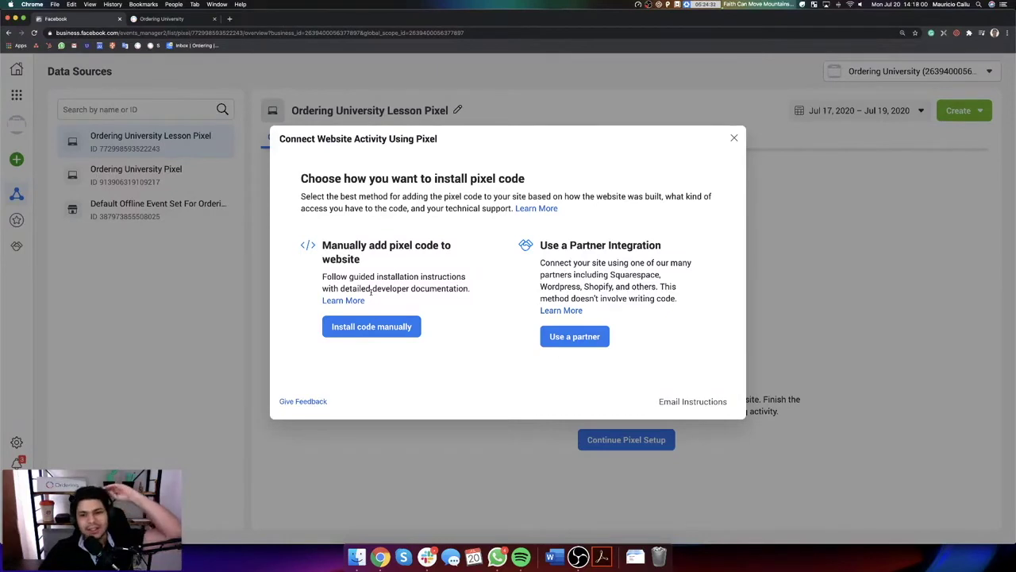
click(368, 334)
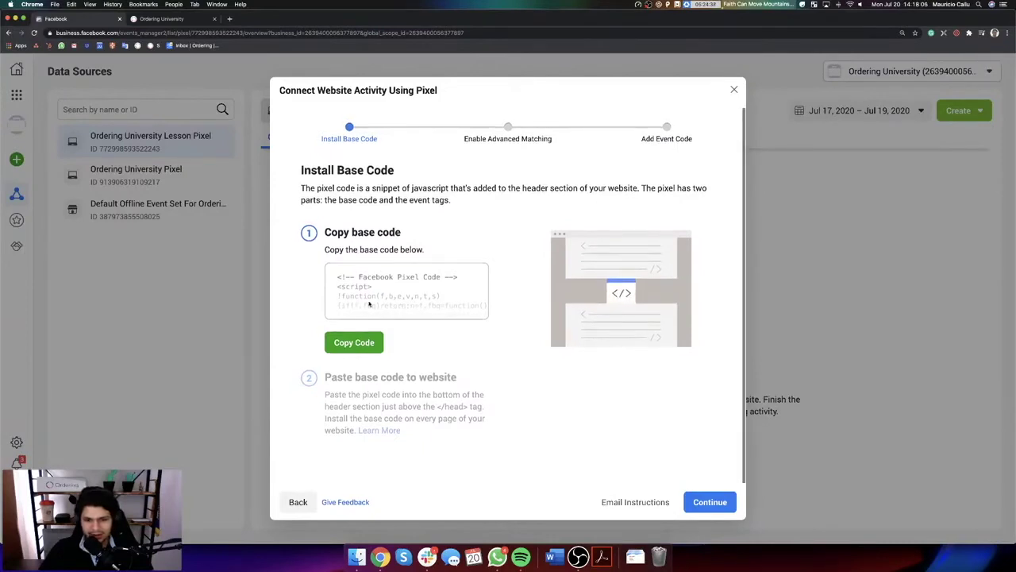
click(360, 344)
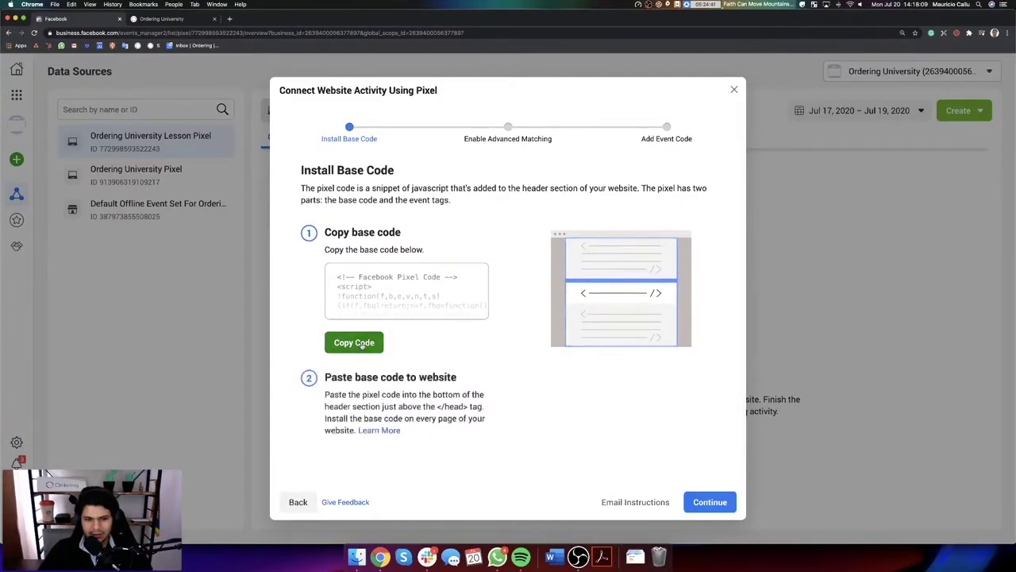
Step: Open my.ordering.co in a new browser tab and log in with the saved credentials
click(229, 19)
text(my)
key(Return)
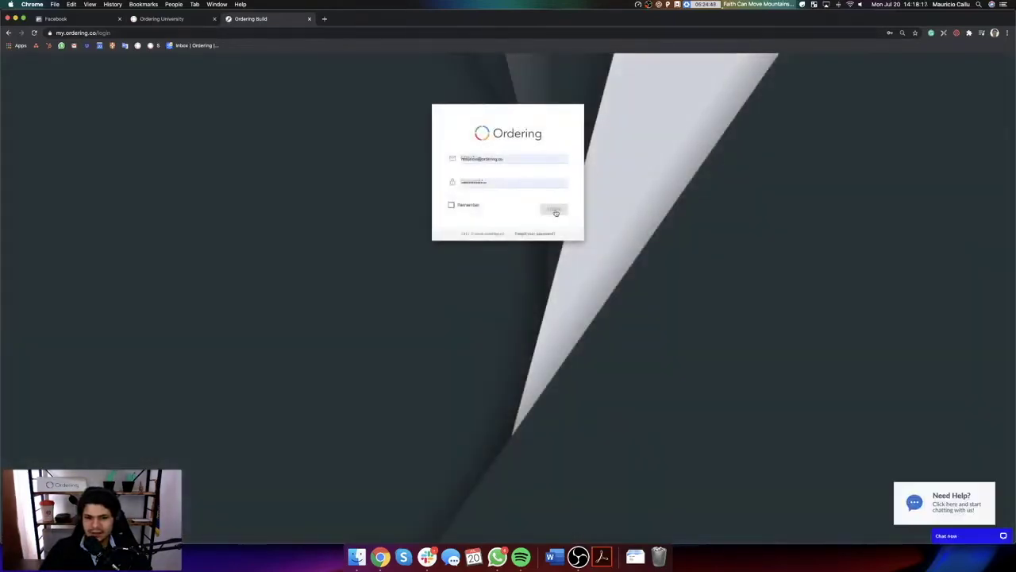
click(556, 212)
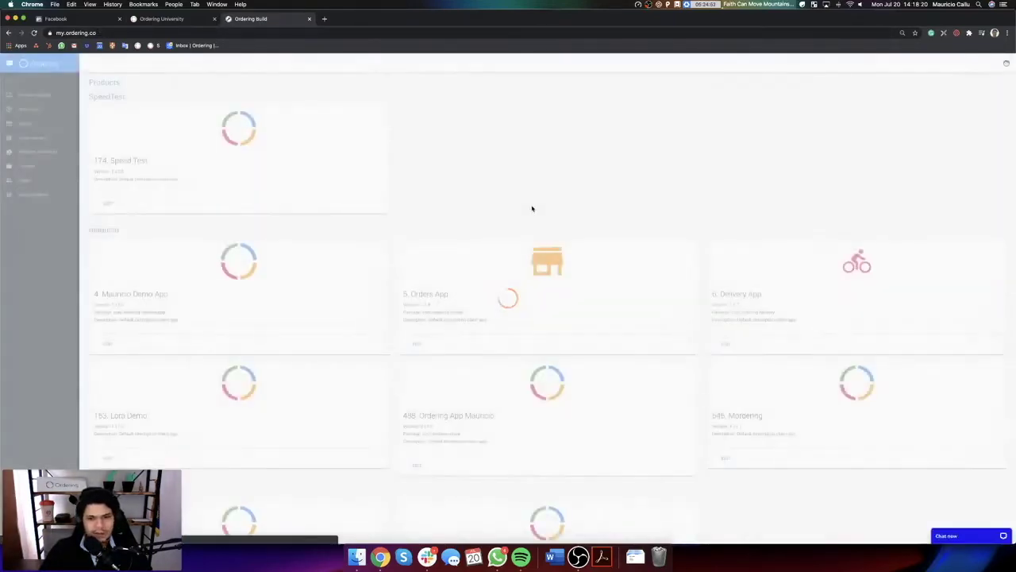
Step: Open the Ordering University web product under mauriciodemov4 for editing and show its third-party settings
scroll(272, 329, down, 10)
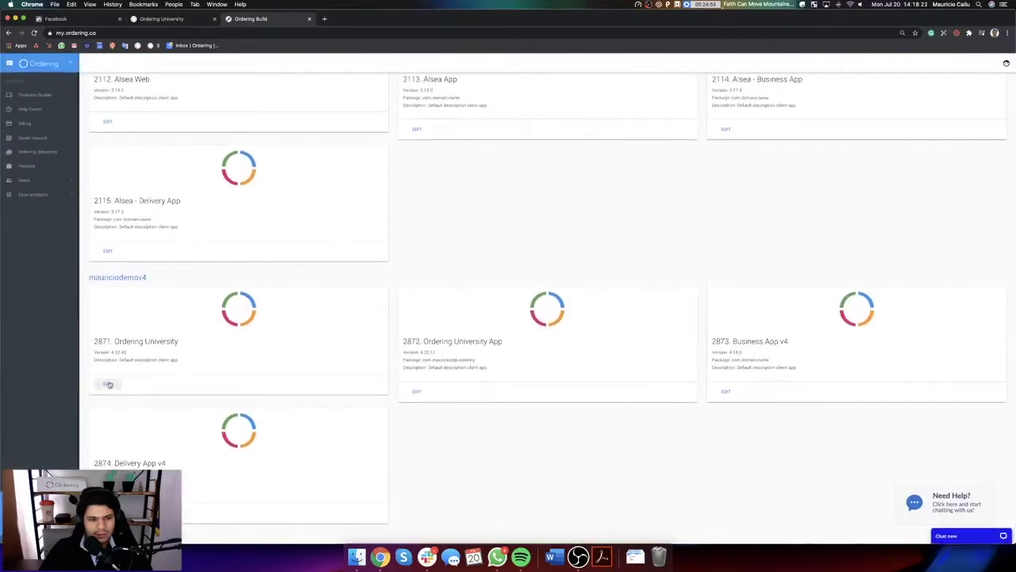
click(109, 384)
key(super+equal)
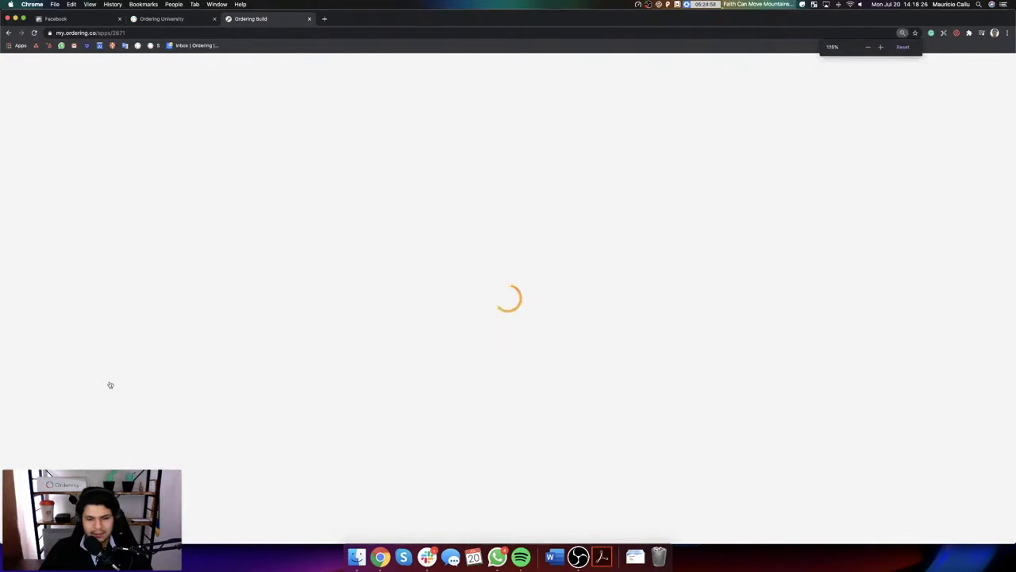
click(227, 127)
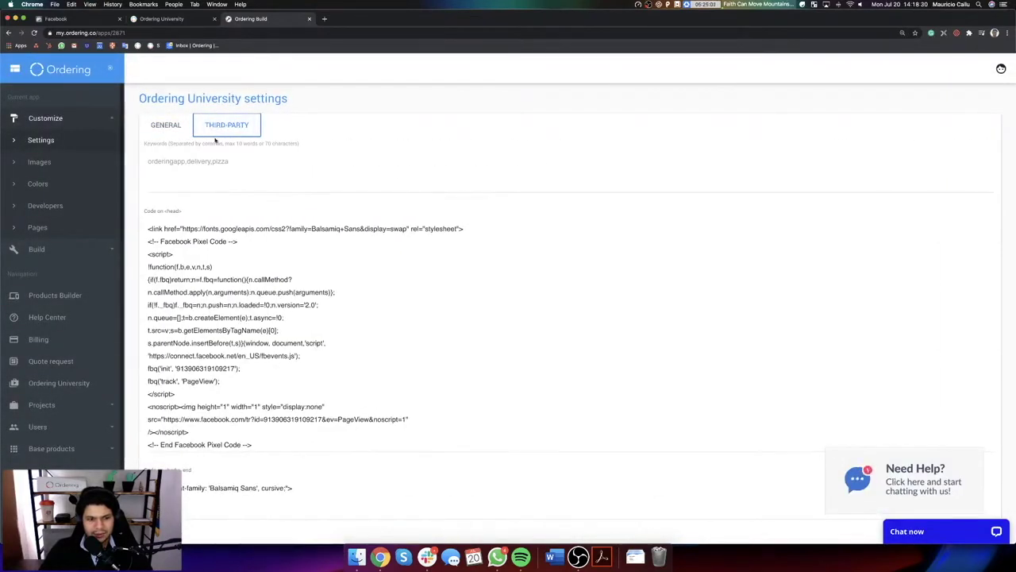
Step: Delete the old Facebook Pixel code from the head code, keeping the font link, and dismiss the pop-up
click(261, 444)
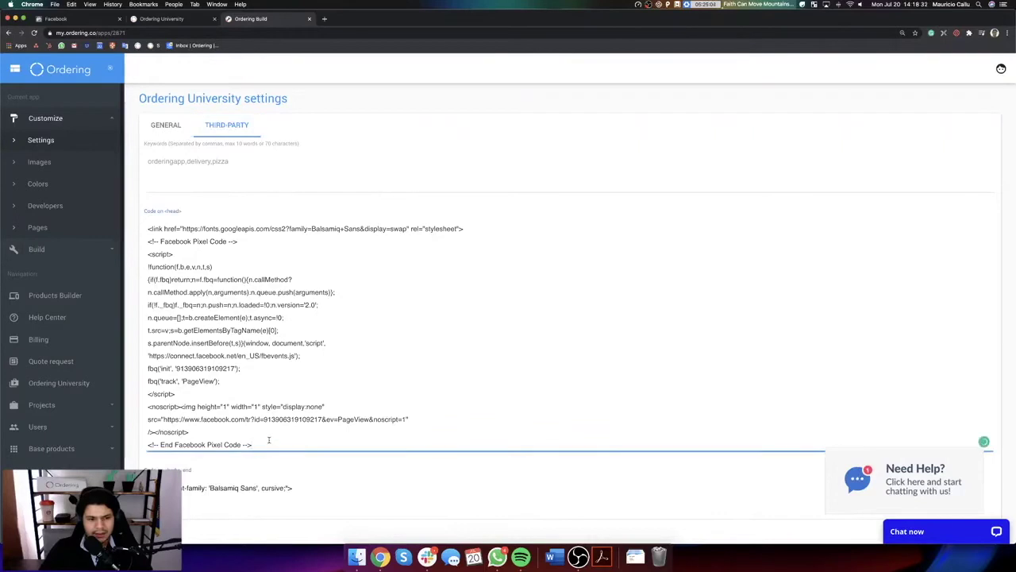
drag(150, 247, 253, 444)
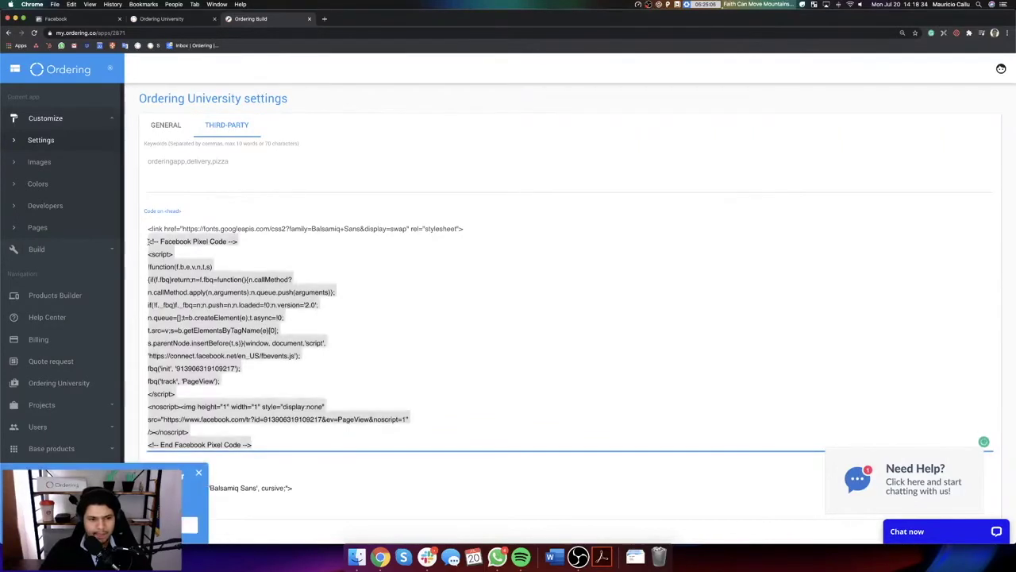
key(BackSpace)
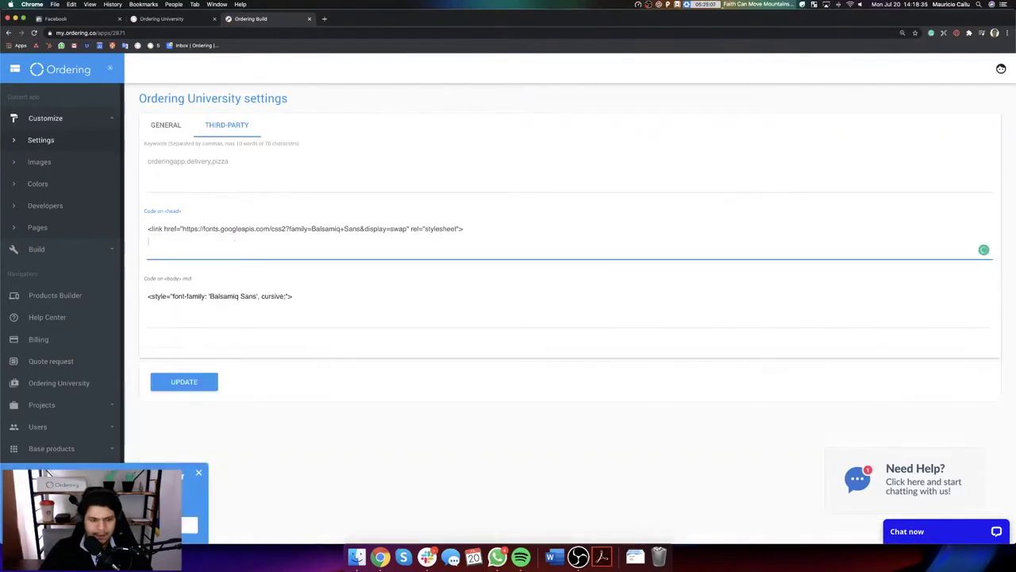
click(198, 475)
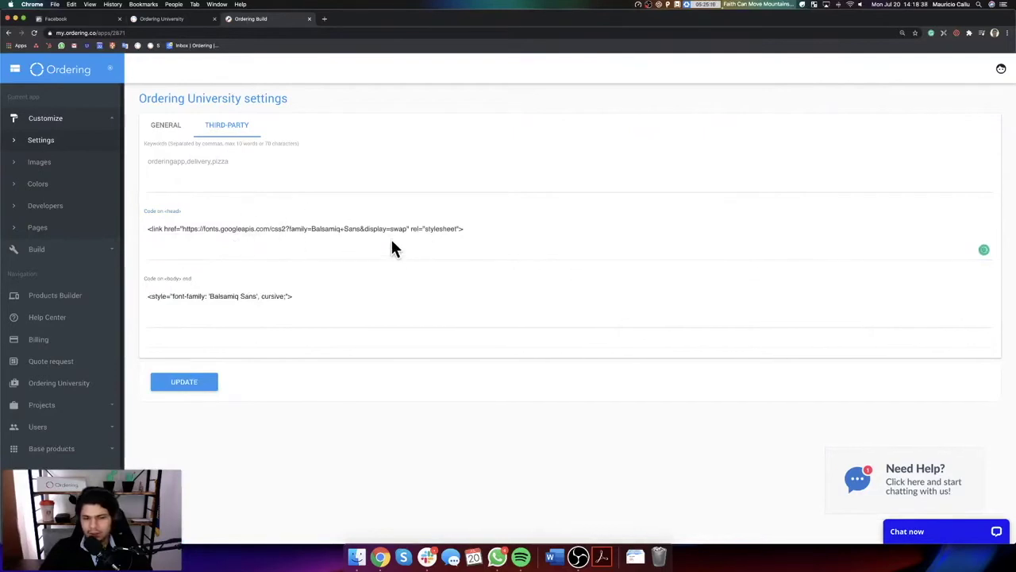
Step: Paste the new pixel's base code below the font link in the head code and save the settings
click(153, 235)
key(super+v)
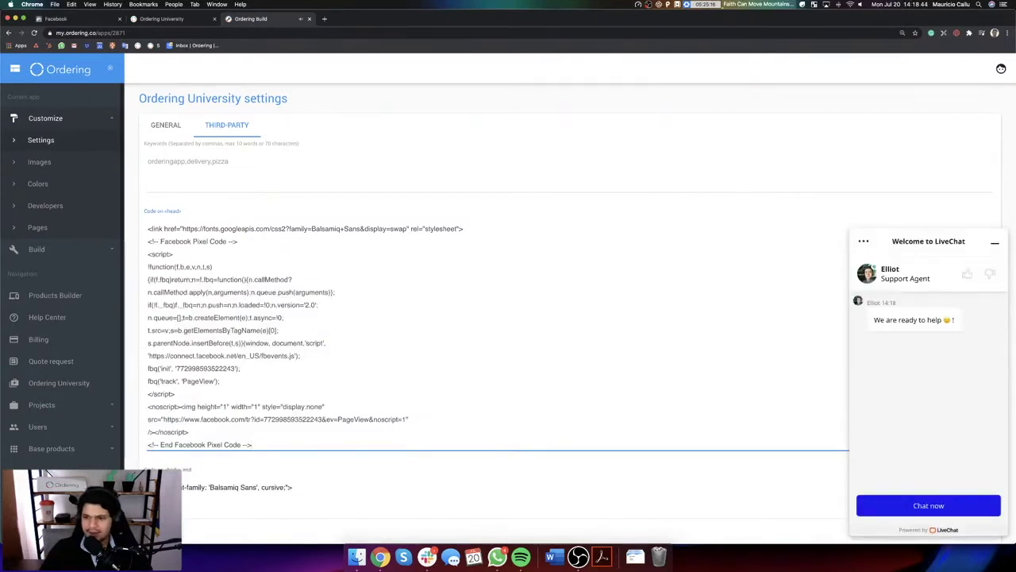
click(994, 242)
scroll(263, 447, down, 2)
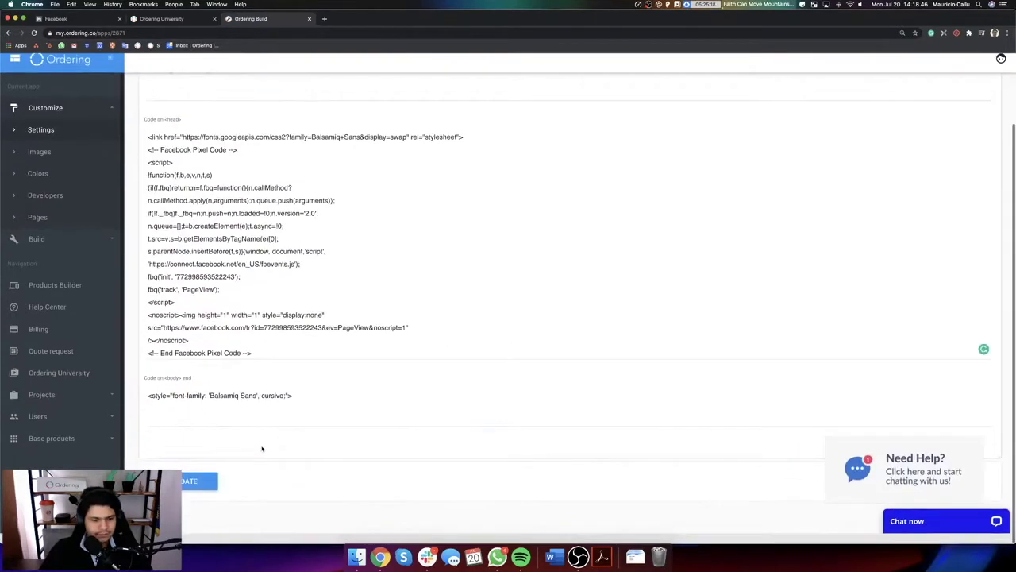
click(202, 491)
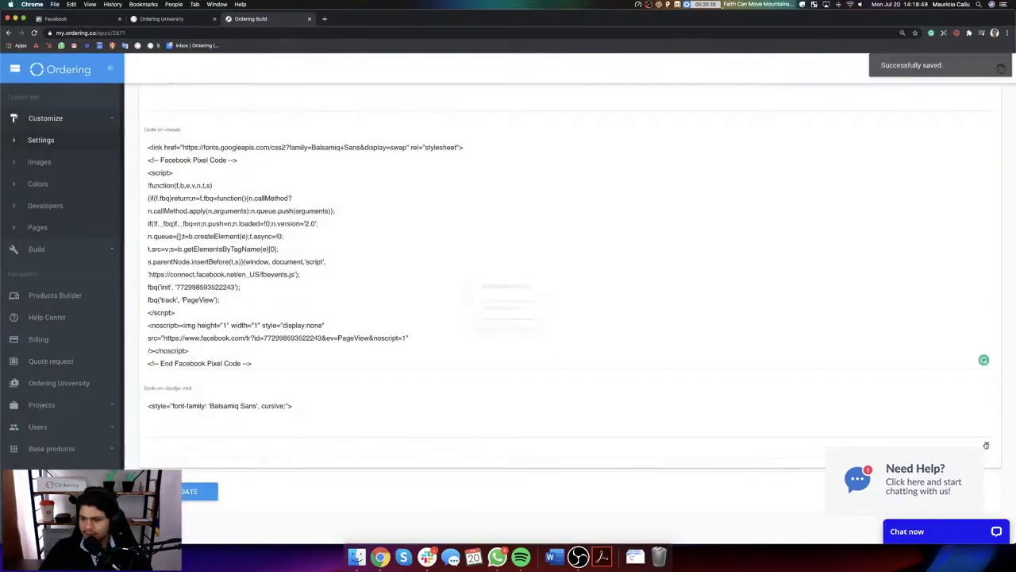
Step: Set the Ordering University version to 4.22.46 in the general settings and save the update, dismissing the help pop-up
click(987, 446)
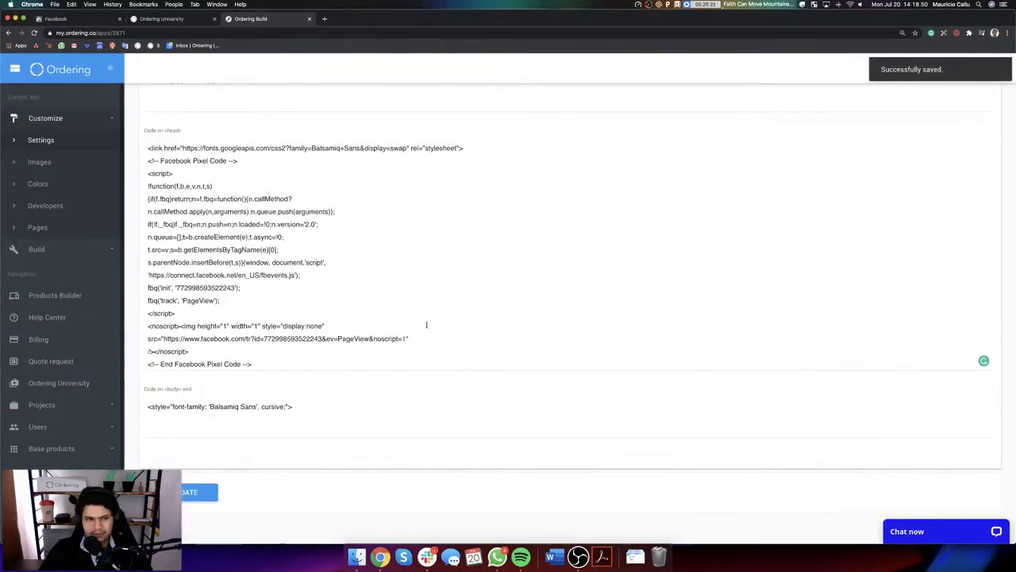
scroll(157, 127, up, 2)
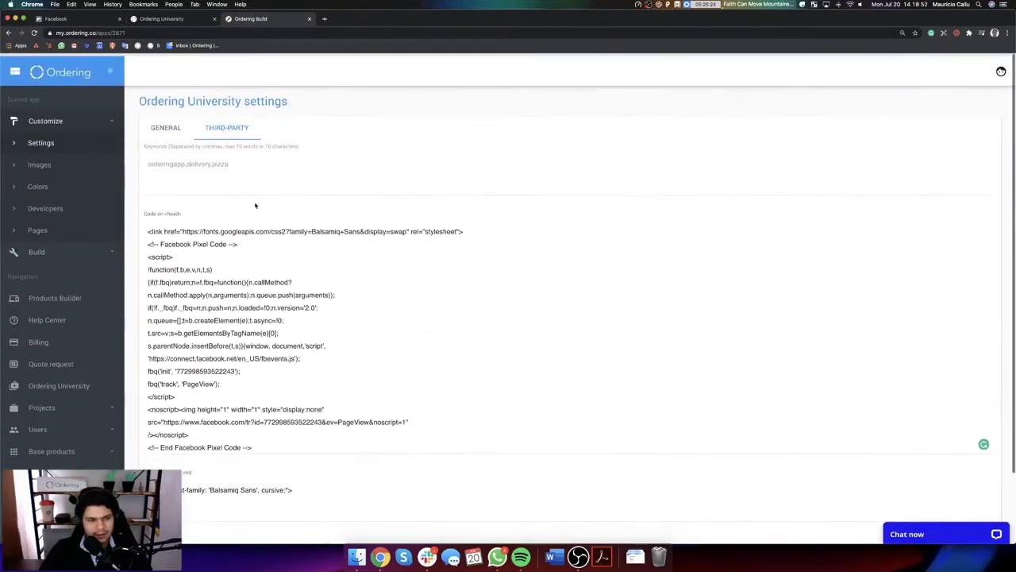
click(163, 126)
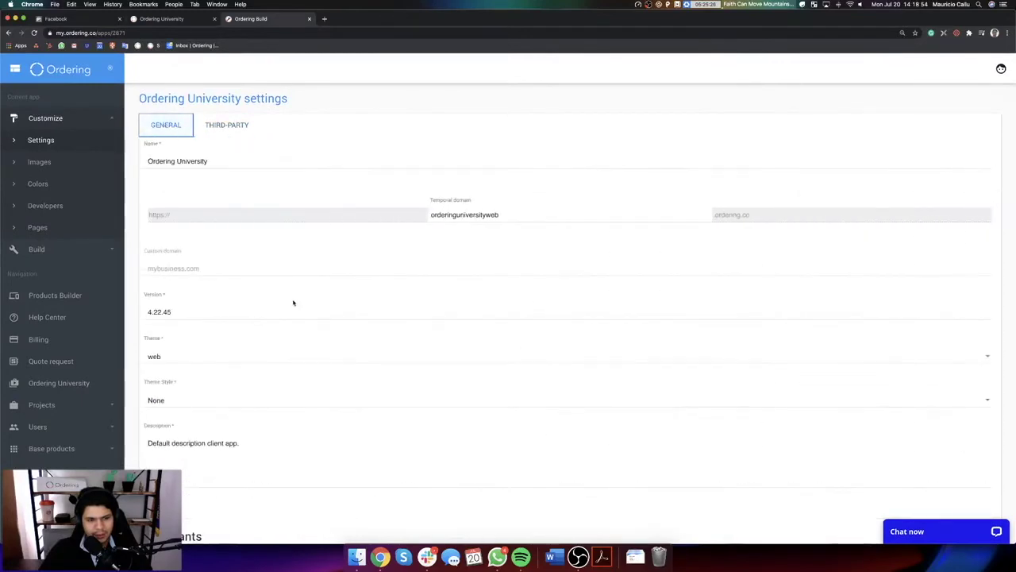
click(169, 312)
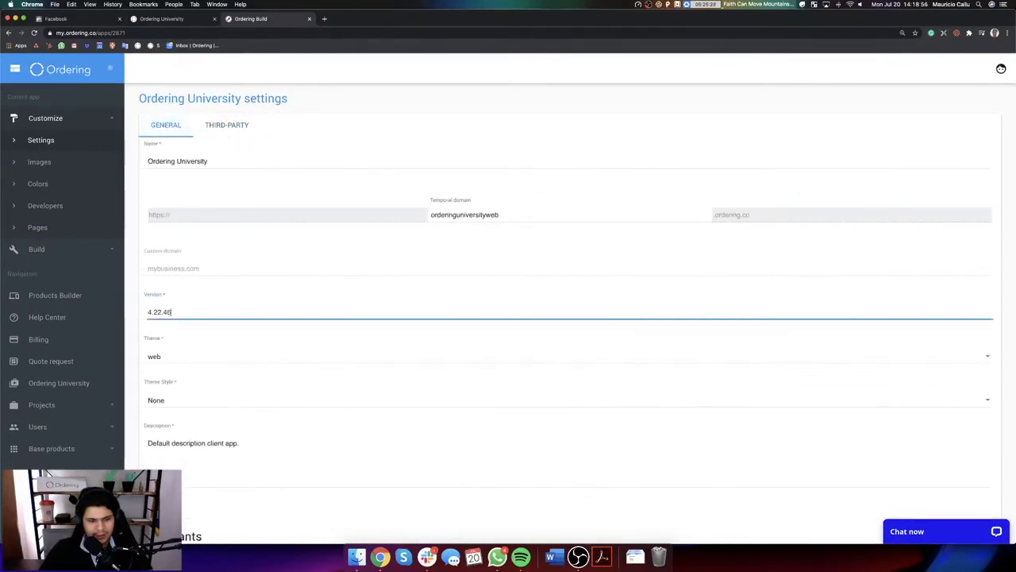
scroll(195, 331, down, 20)
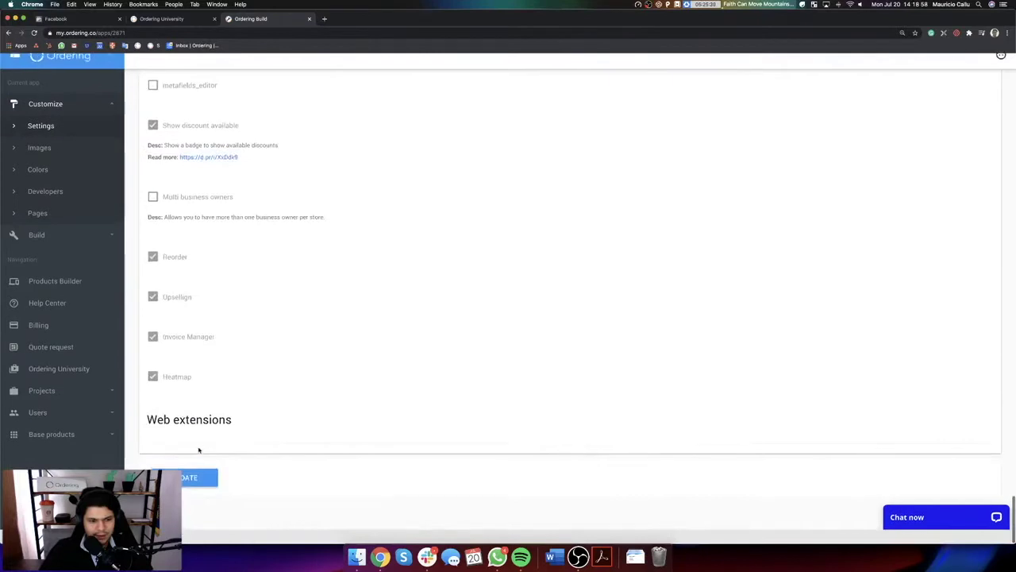
click(195, 493)
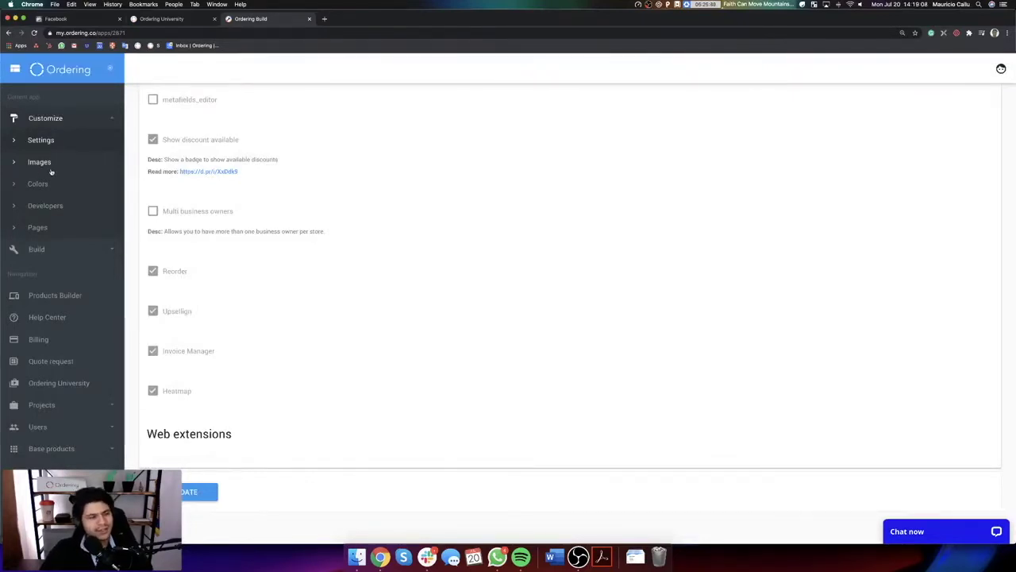
Step: Build the staging version of the Ordering University website
click(66, 165)
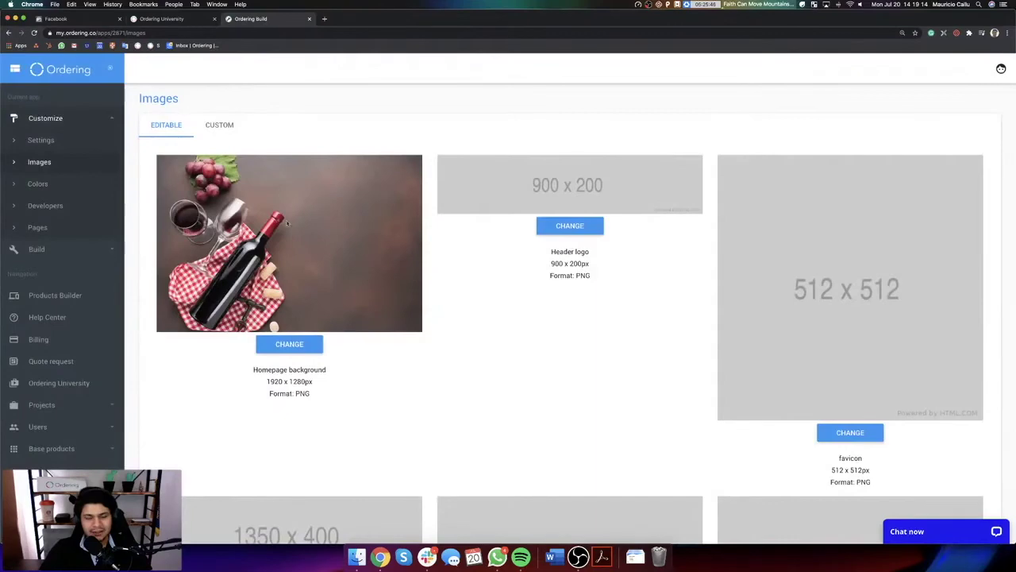
click(51, 250)
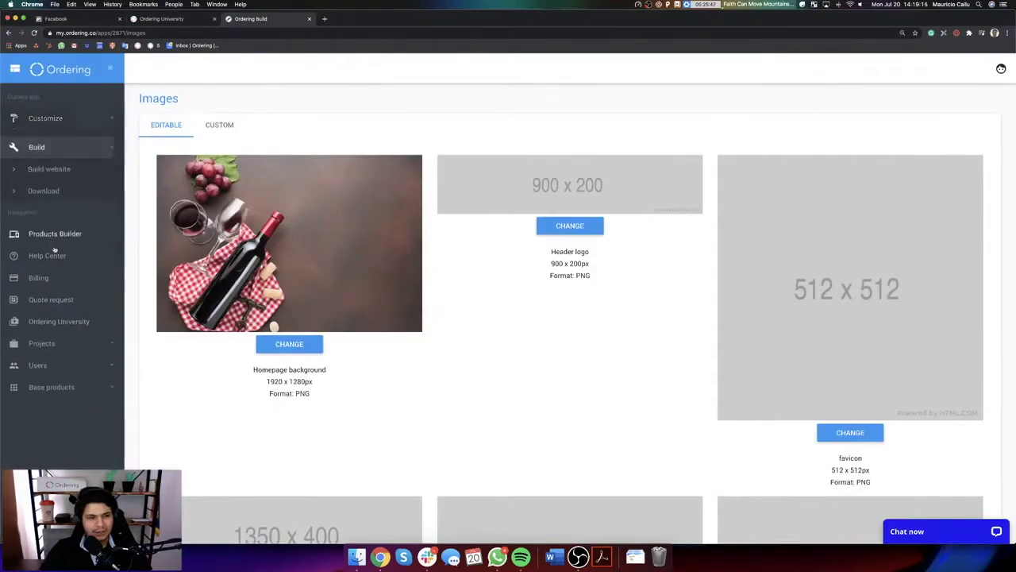
click(52, 162)
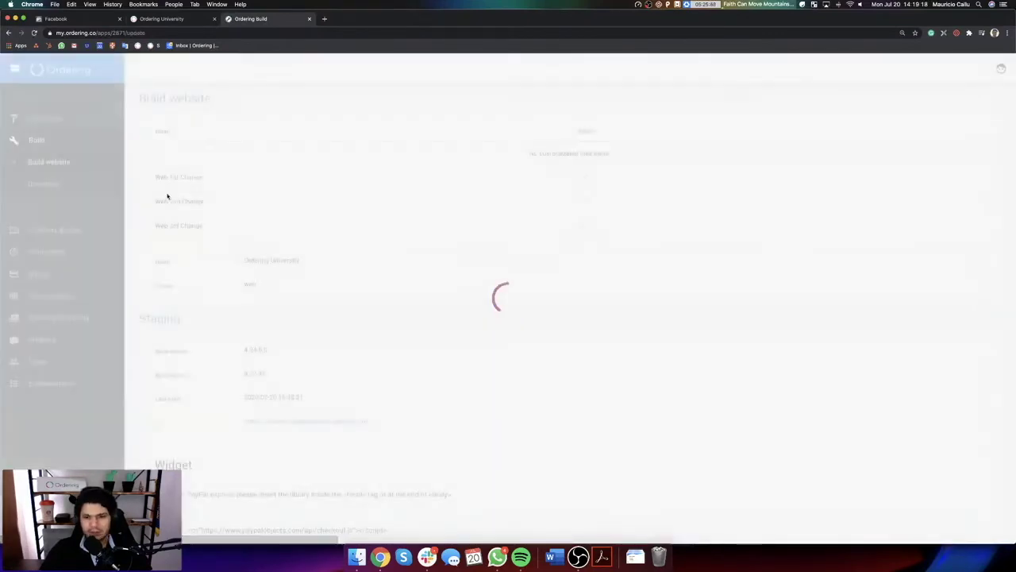
scroll(464, 270, down, 5)
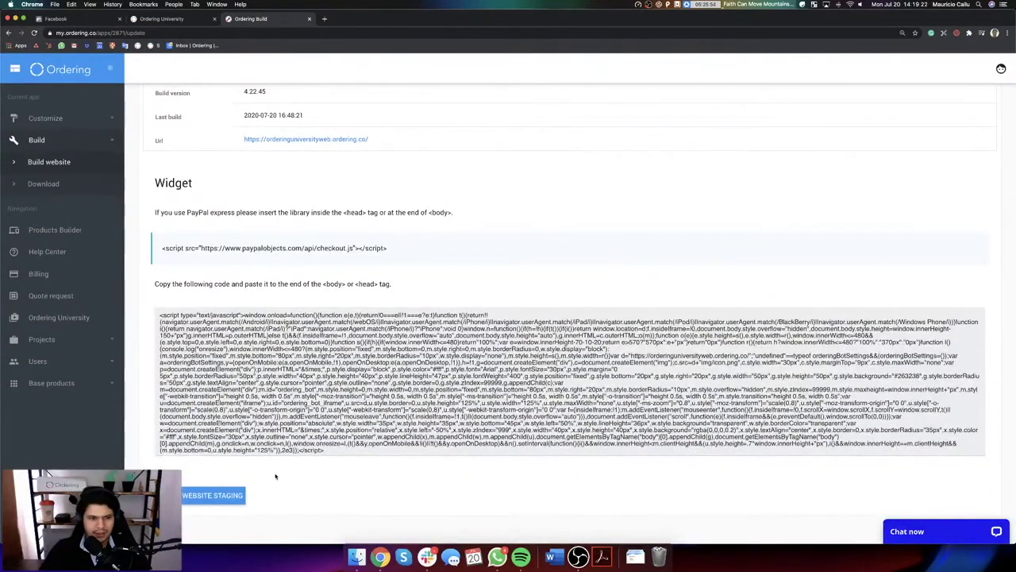
click(225, 496)
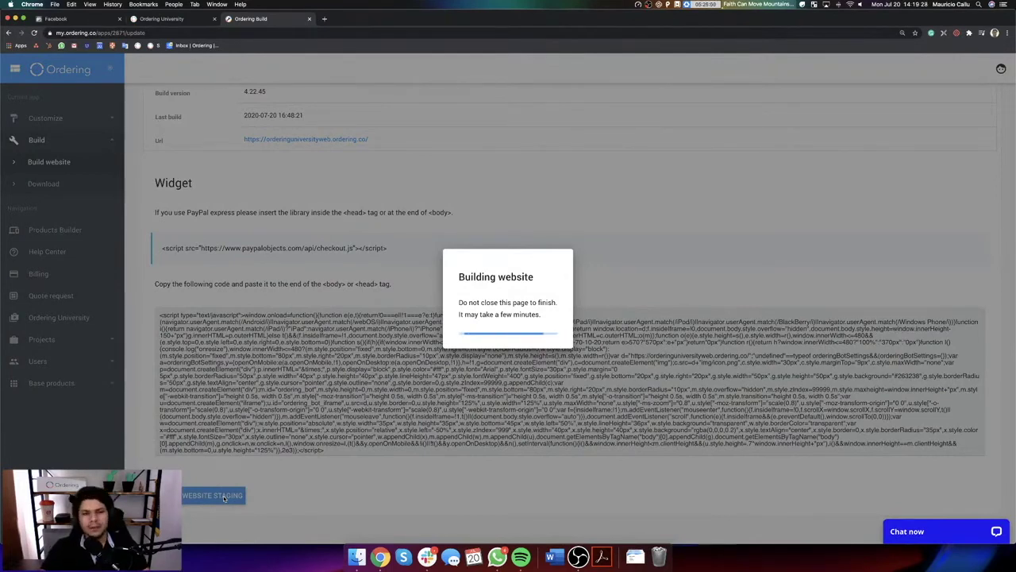
Step: Return to the Facebook pixel setup and continue to the Add Event Code stage, leaving Automatic Advanced Matching off
click(177, 22)
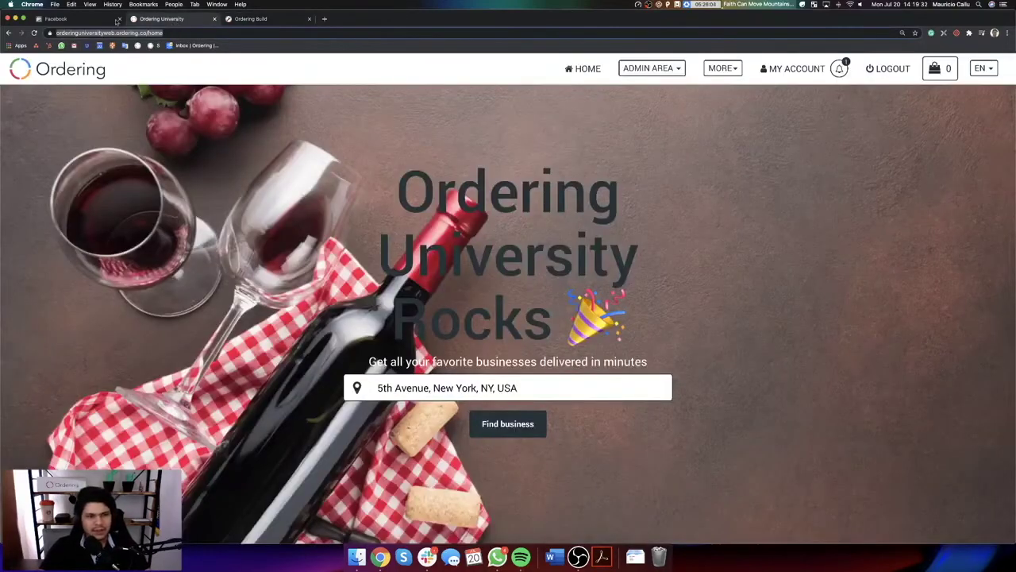
click(115, 20)
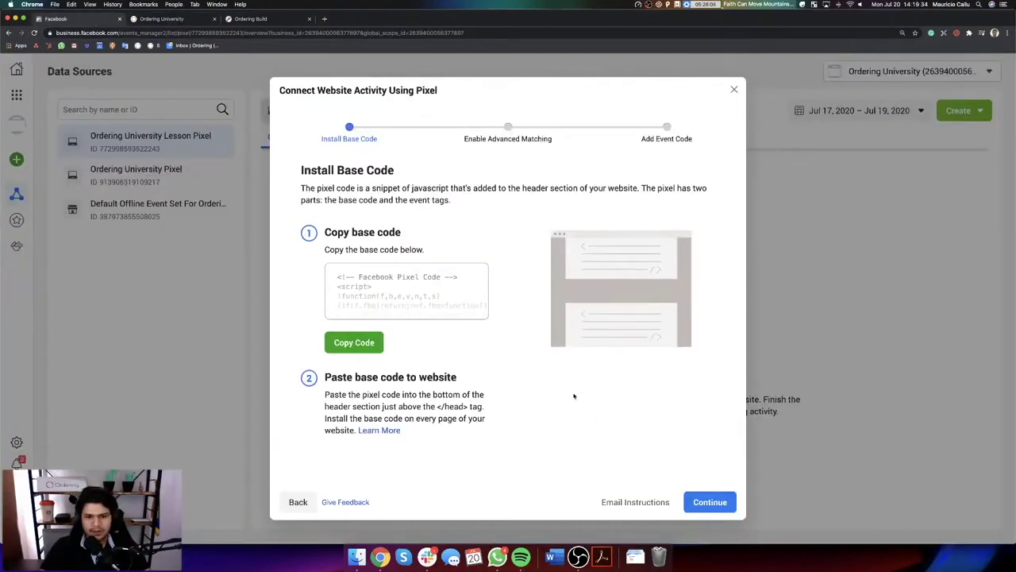
click(697, 508)
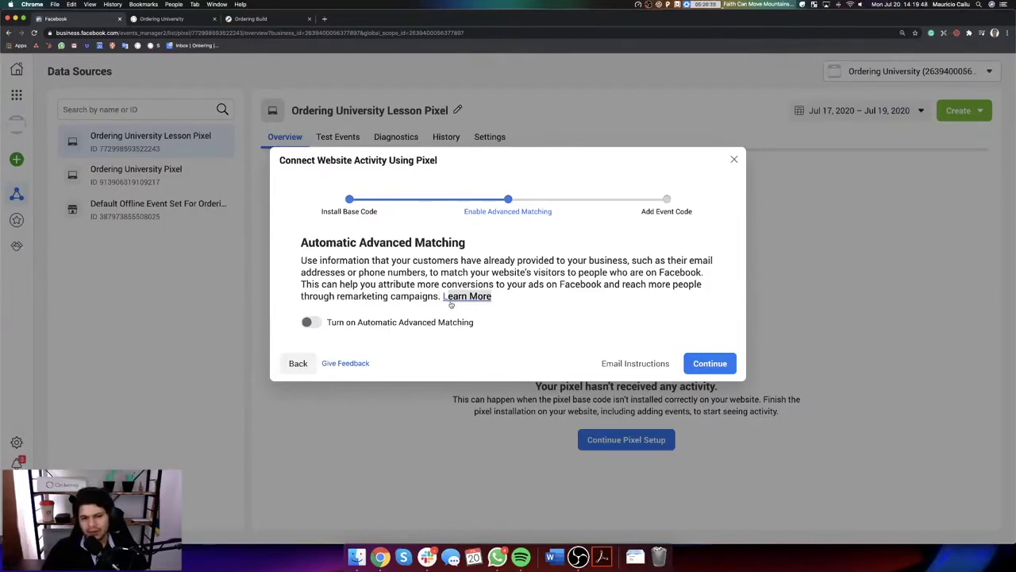
click(709, 363)
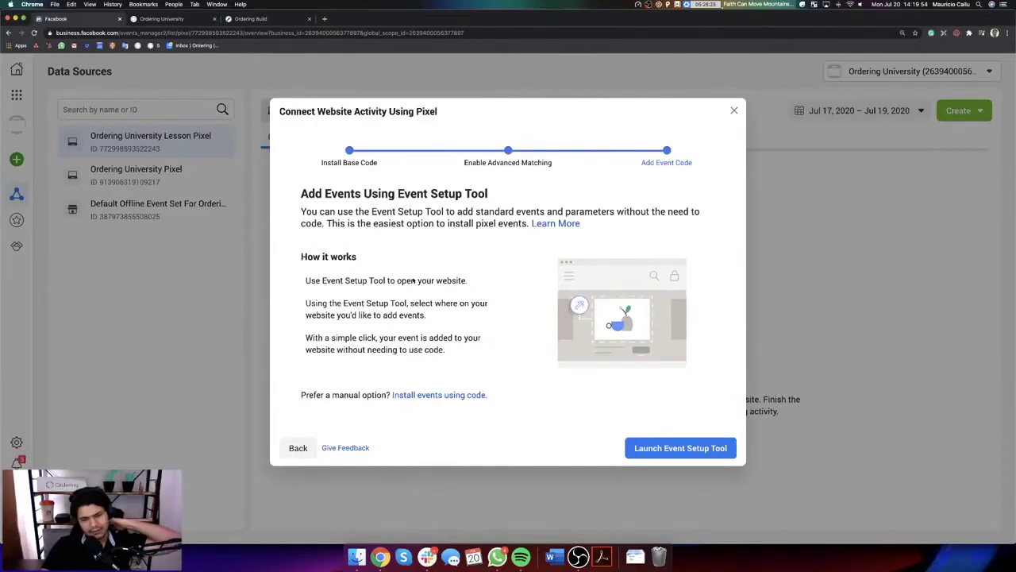
Step: Open the newly built orderinguniversityweb.ordering.co site from the build page and accept the update to the new version
click(247, 18)
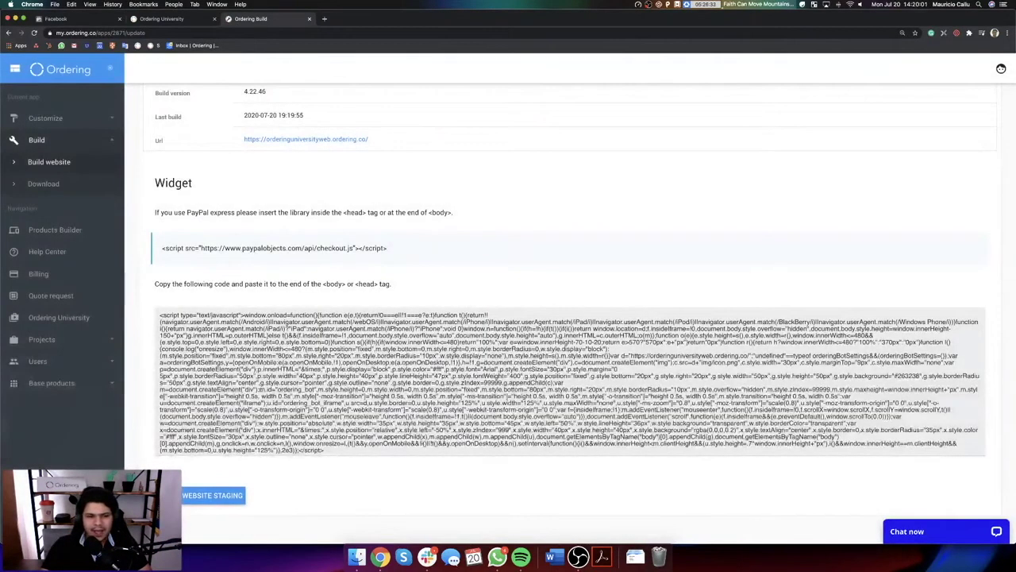
click(335, 138)
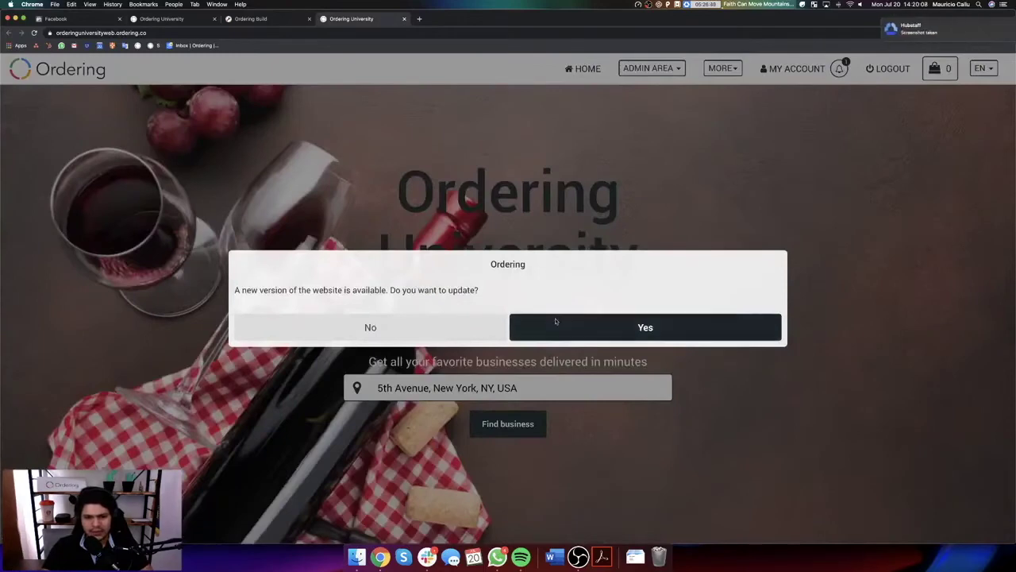
click(556, 321)
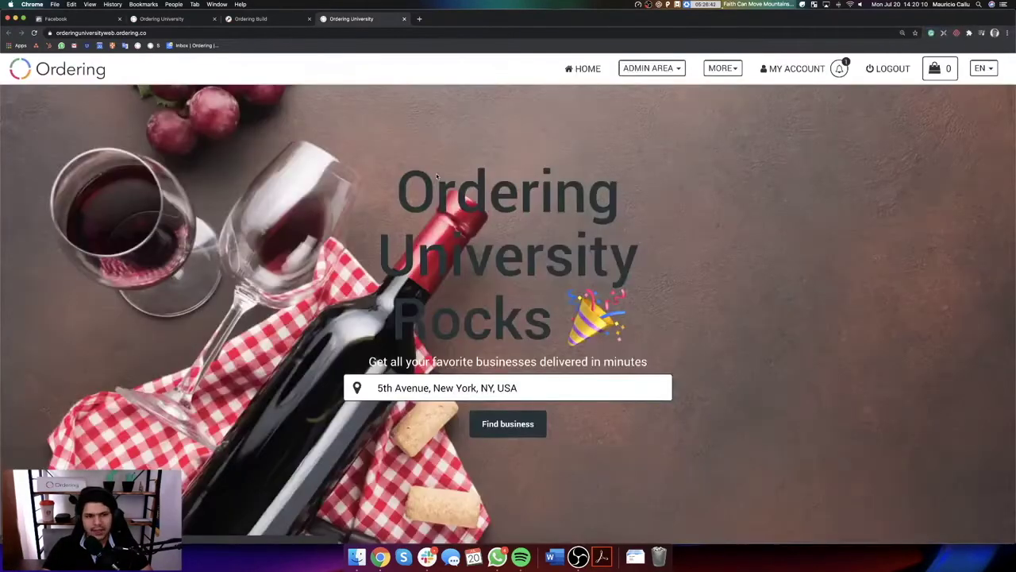
click(60, 19)
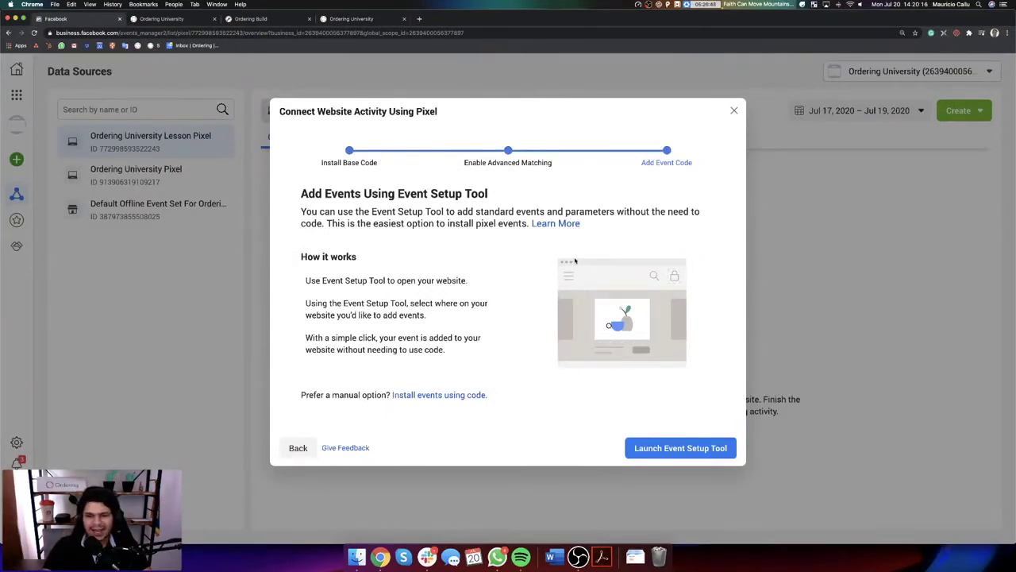
click(650, 450)
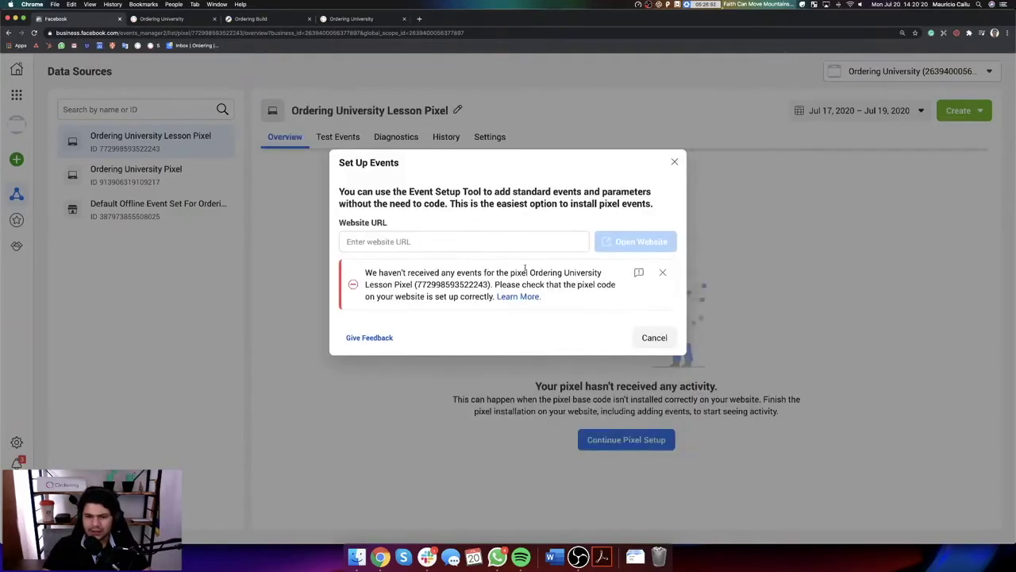
click(403, 248)
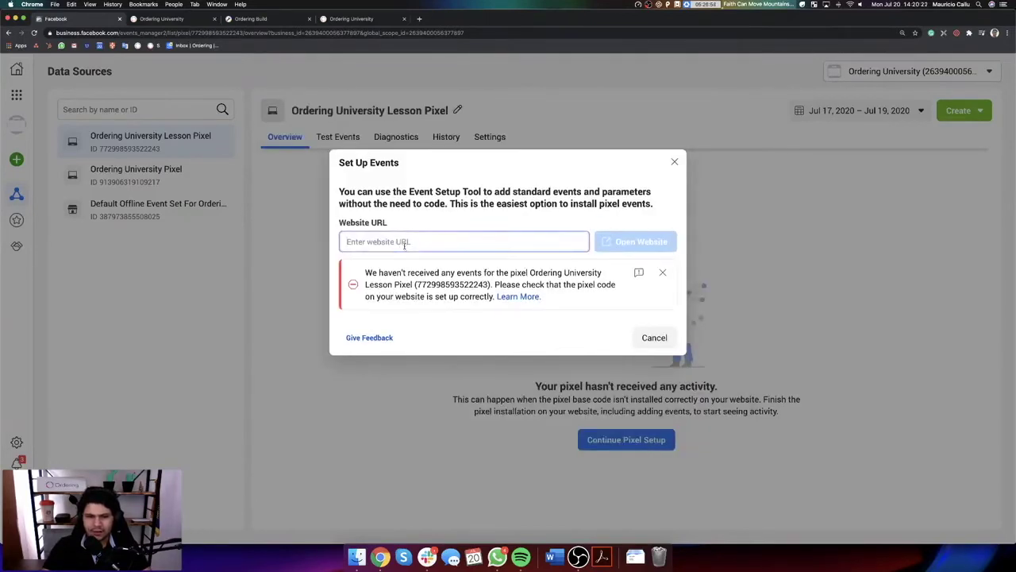
key(super+v)
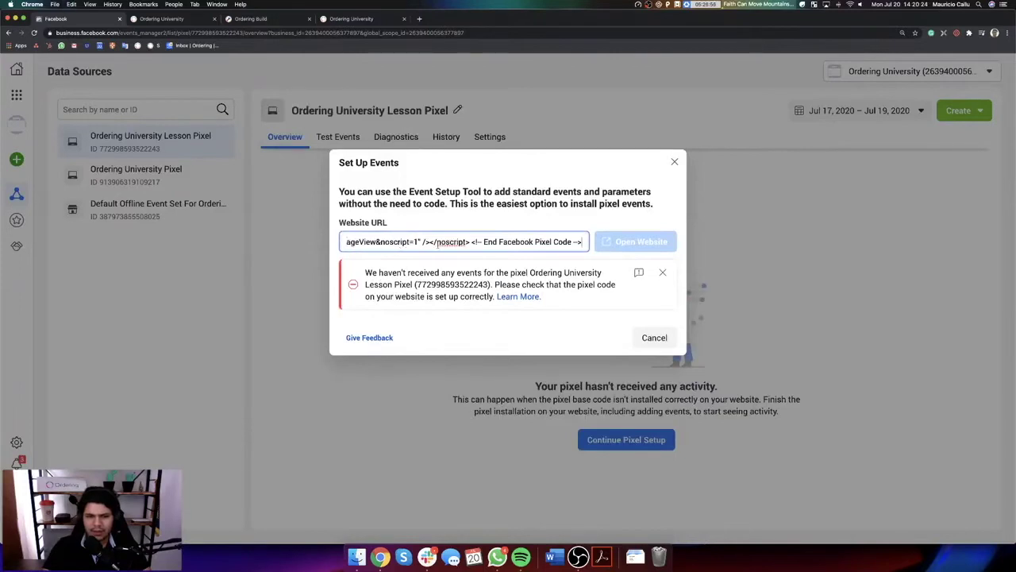
key(shift+super+v)
double_click(184, 492)
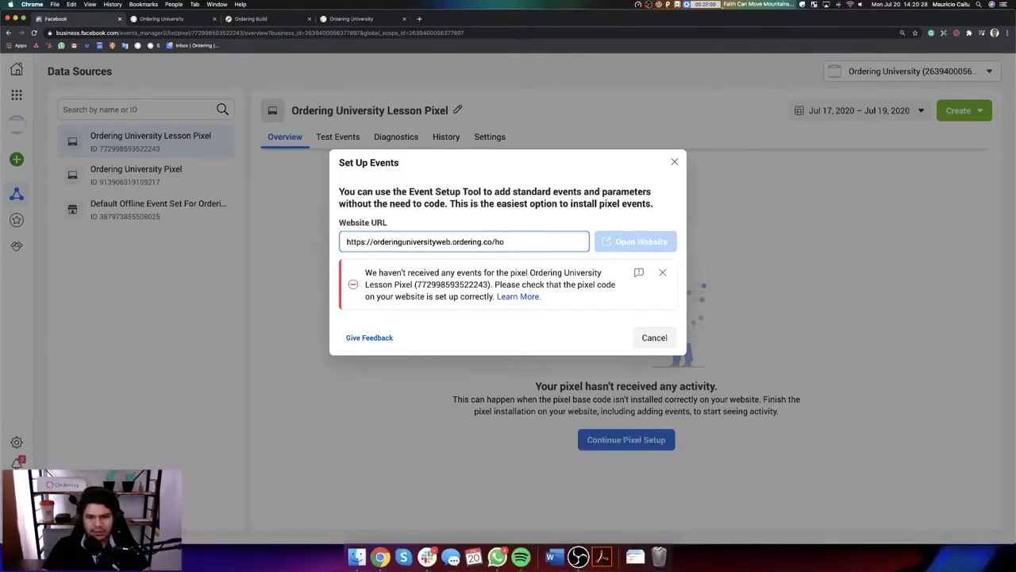
click(645, 242)
click(570, 246)
click(662, 273)
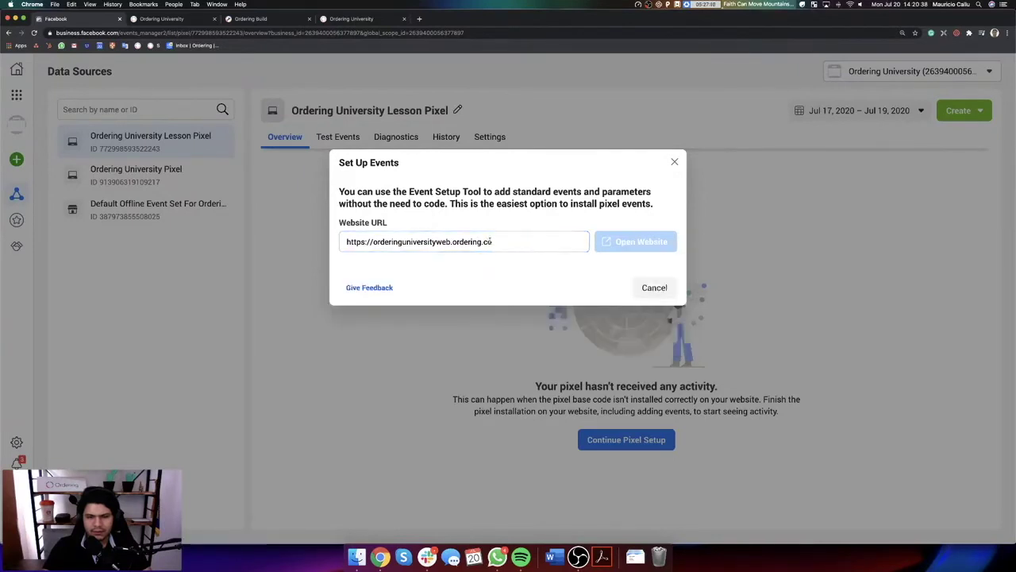
key(Return)
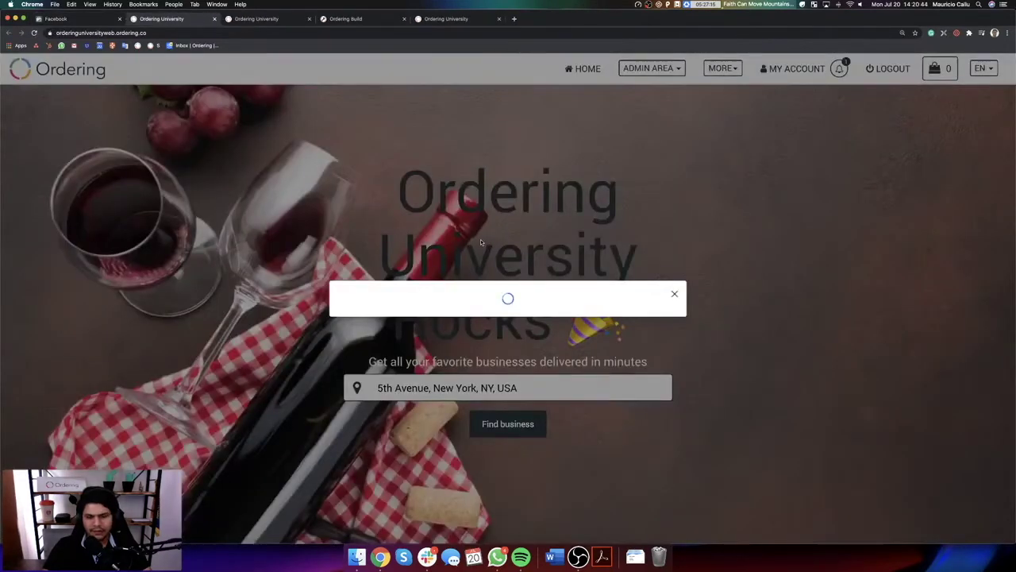
Step: Check the connected website URL in Facebook, then go through the Event Setup Tool introduction on the site and start the tool
click(56, 19)
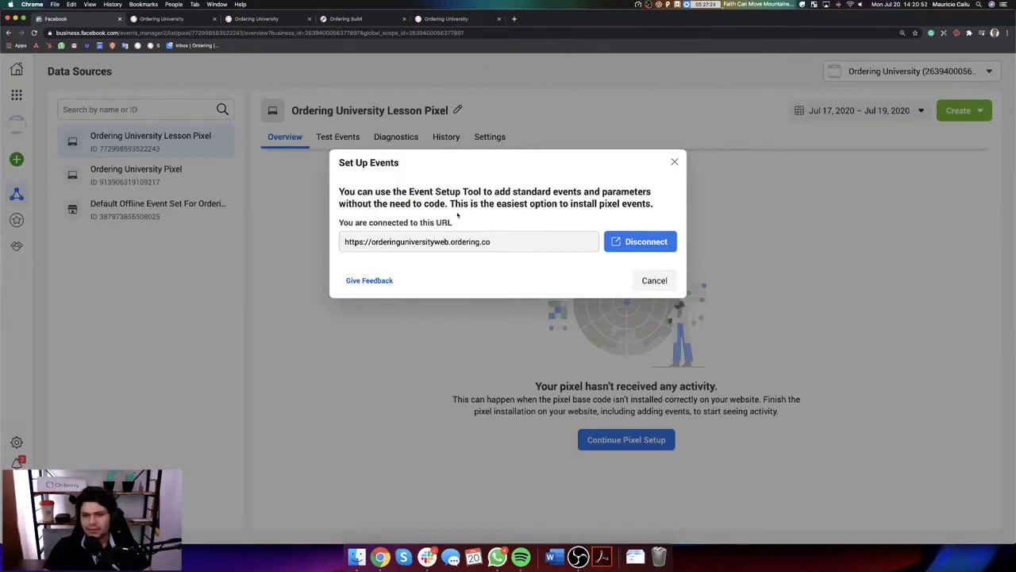
click(162, 20)
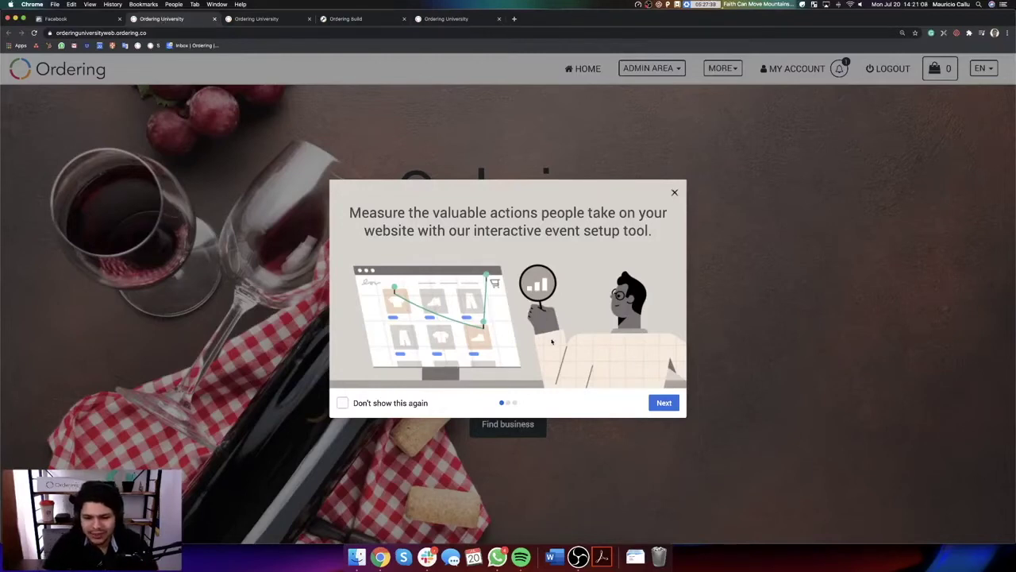
click(508, 403)
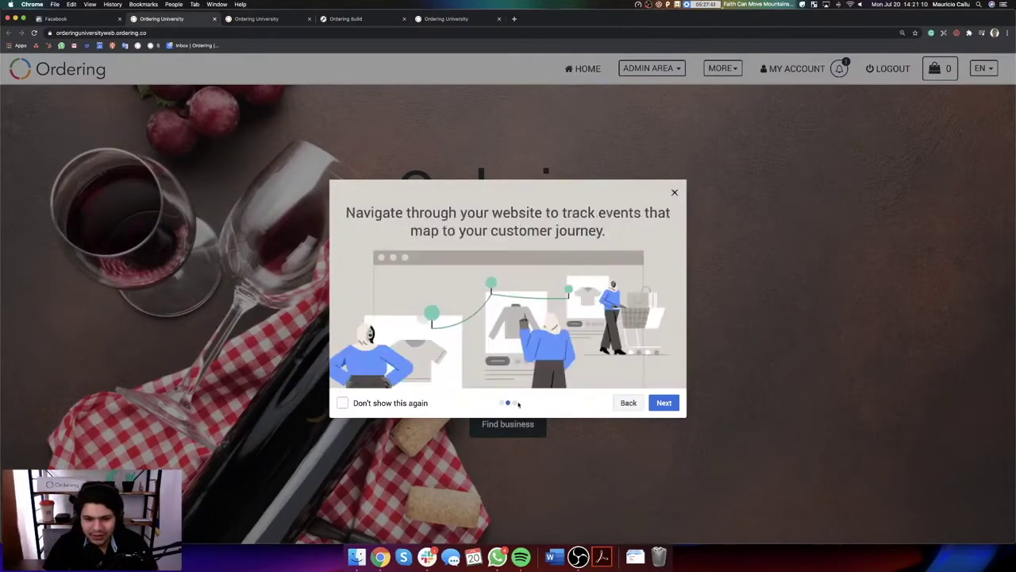
click(514, 403)
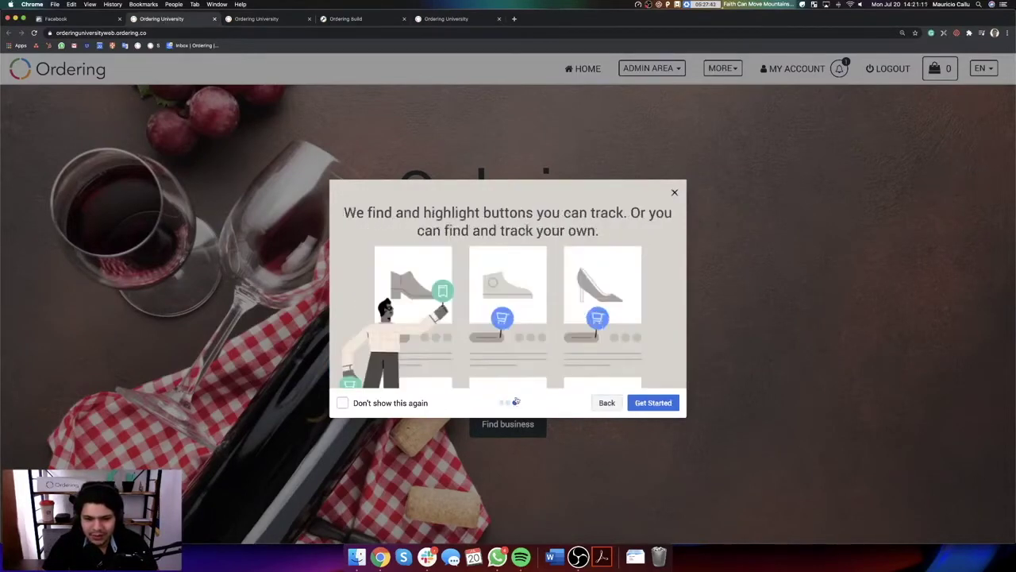
click(655, 405)
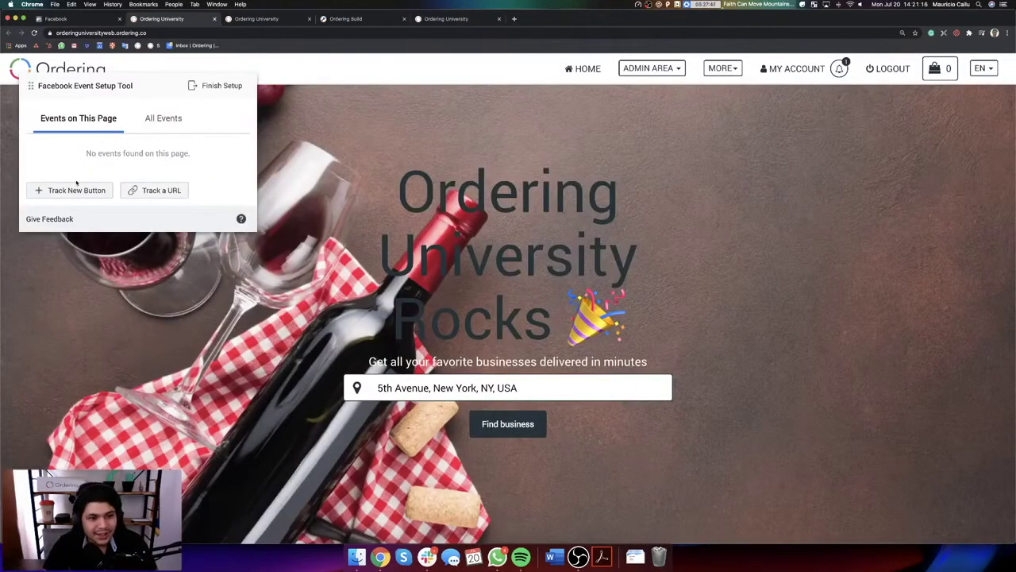
Step: Start tracking an event using a URL and choose View Content as the event
click(143, 193)
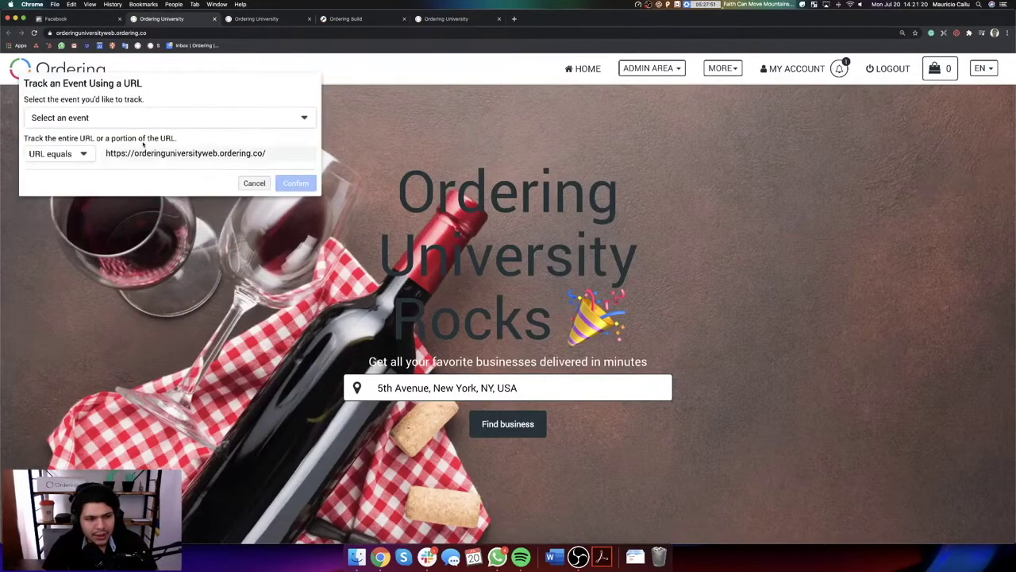
click(106, 119)
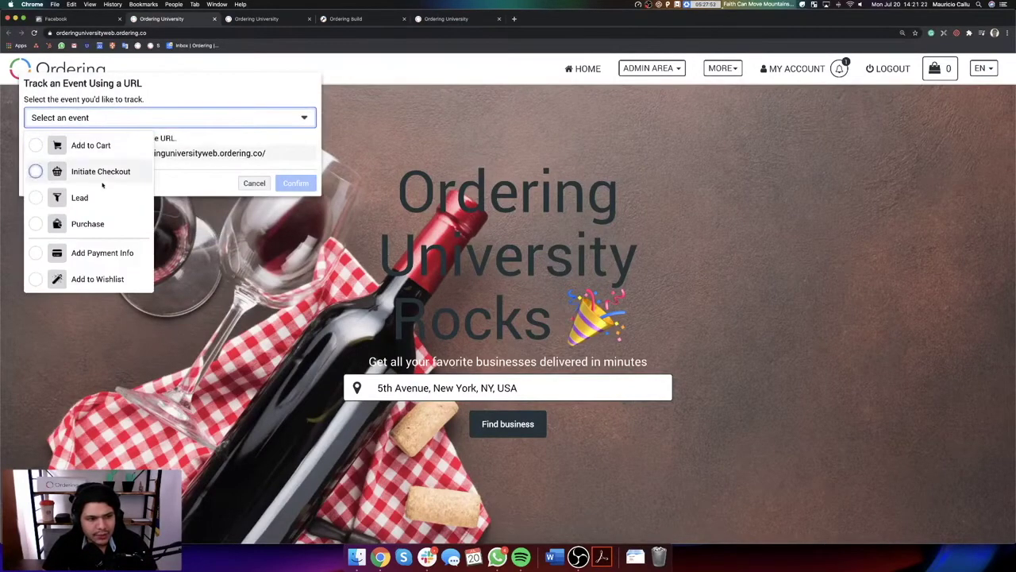
scroll(100, 223, down, 1)
scroll(100, 223, down, 5)
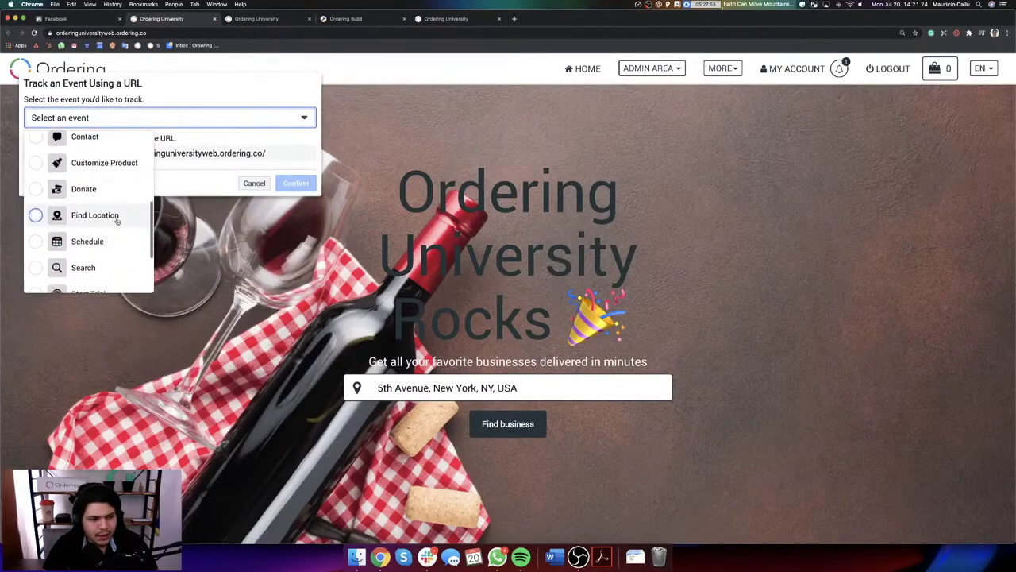
scroll(115, 221, down, 1)
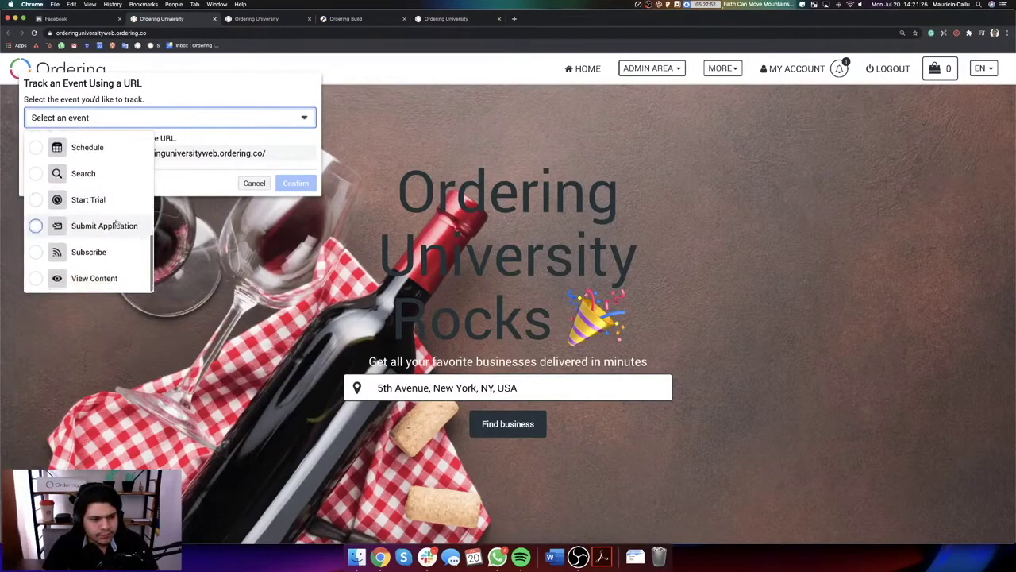
scroll(115, 222, up, 10)
scroll(112, 231, down, 10)
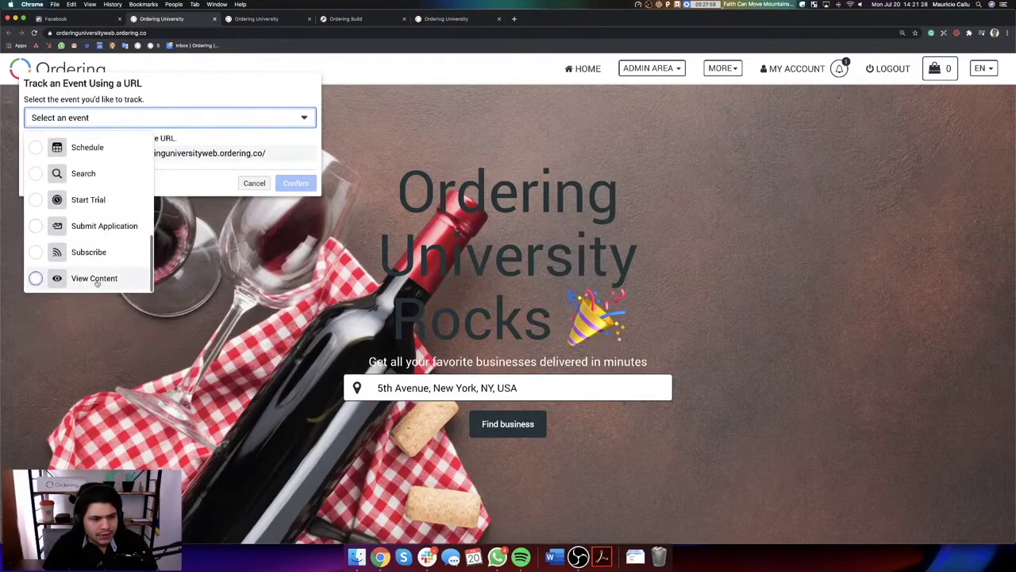
click(94, 278)
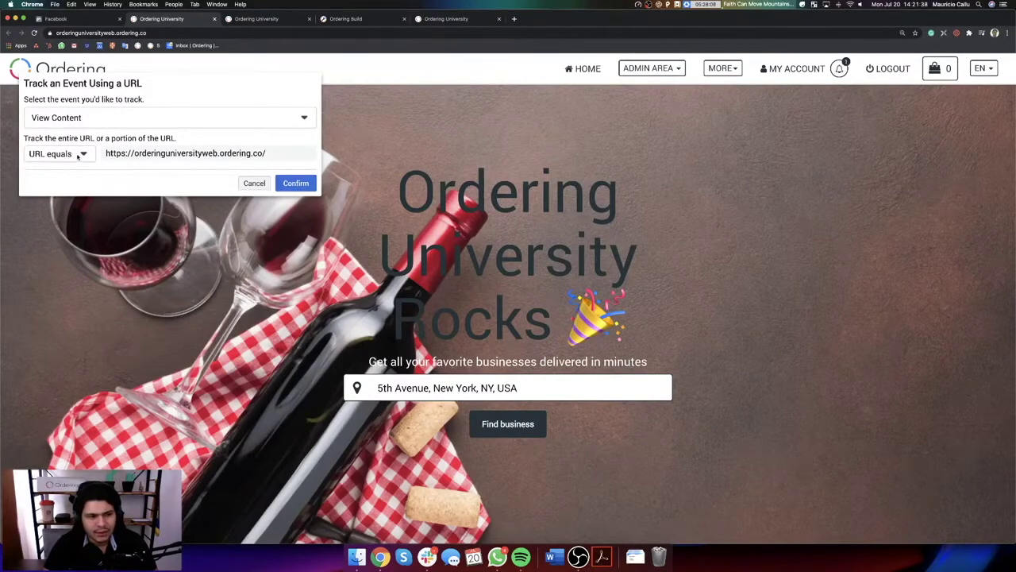
click(80, 157)
click(77, 196)
click(274, 157)
text(home)
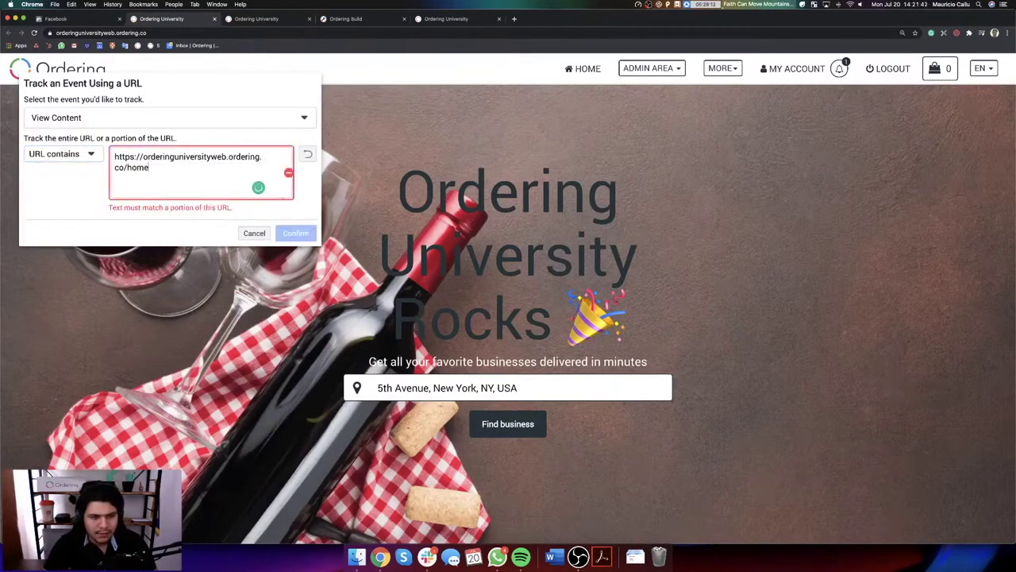
key(BackSpace)
key(BackSpace)
key(BackSpace)
key(BackSpace)
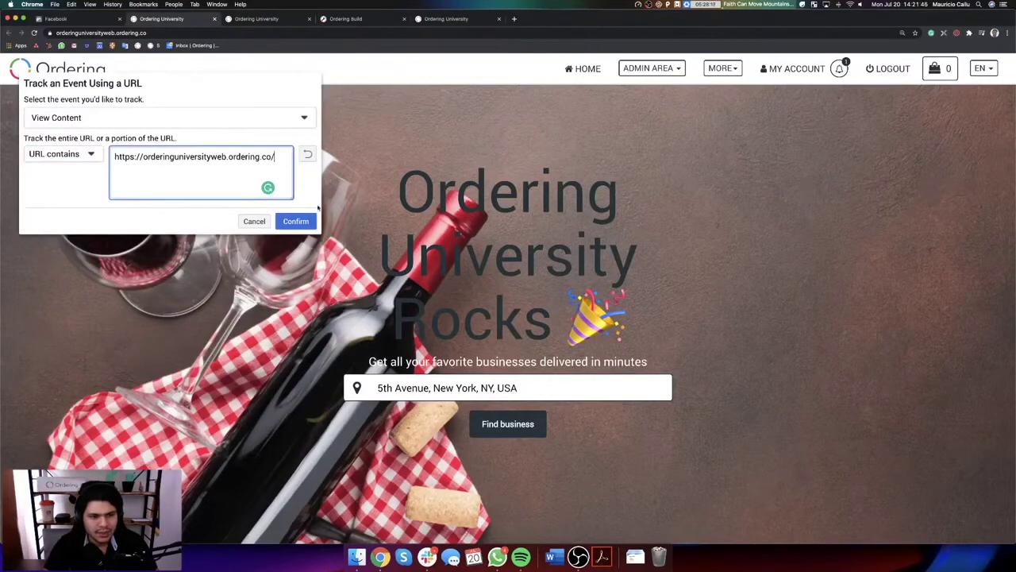
click(296, 221)
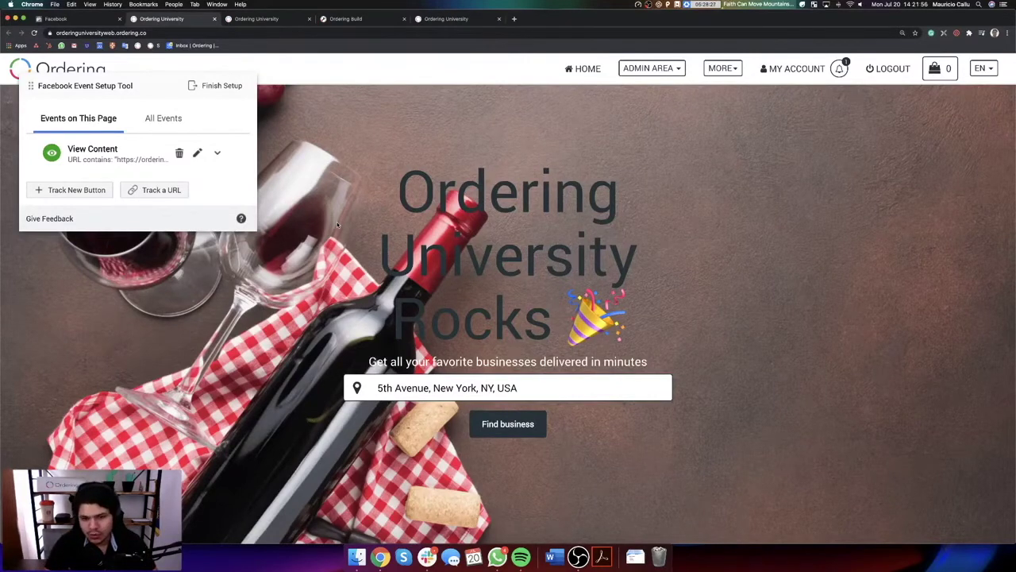
Step: Track the Find business button on the home page as a Find Location event and confirm it
click(76, 191)
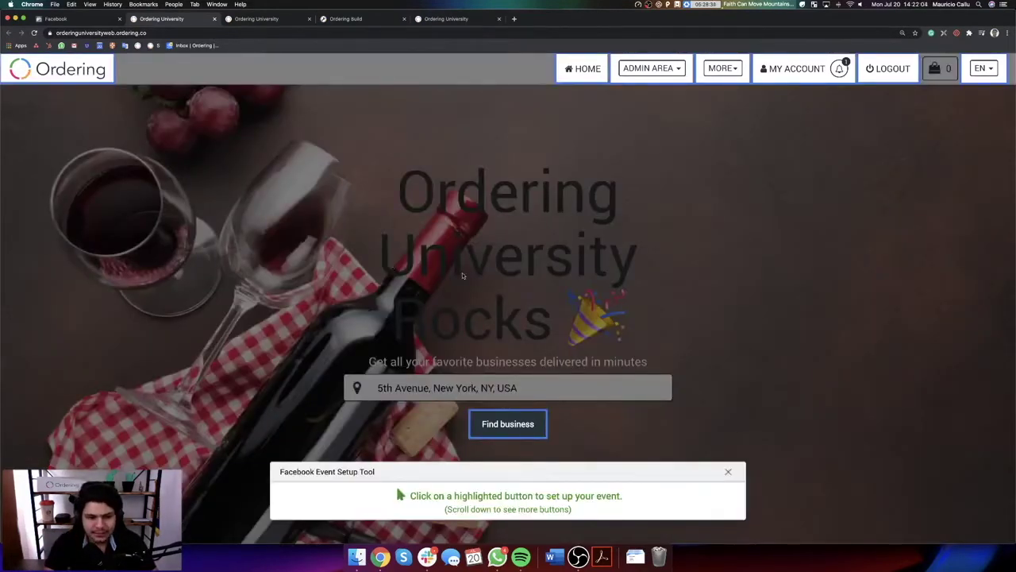
click(728, 472)
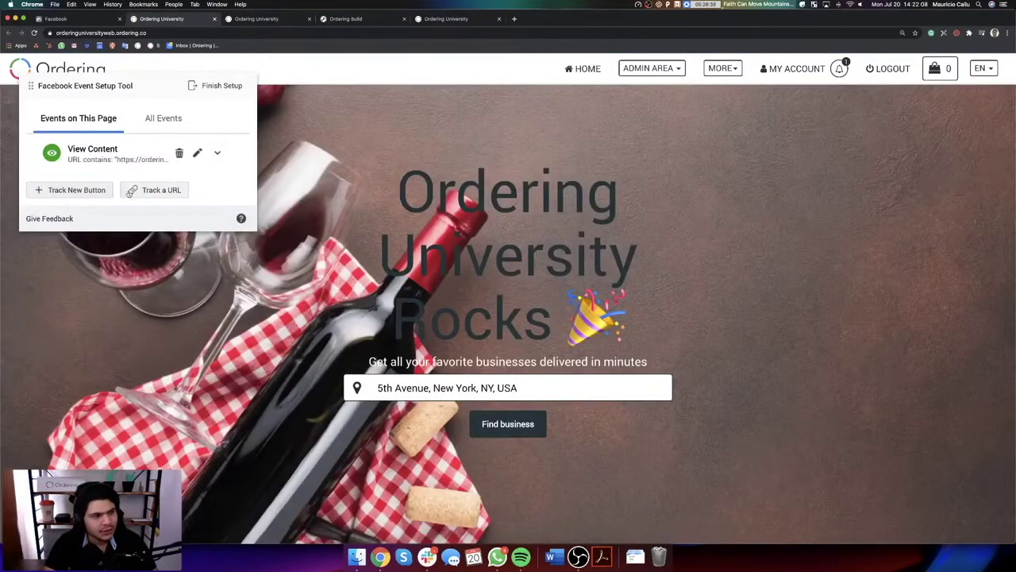
click(84, 194)
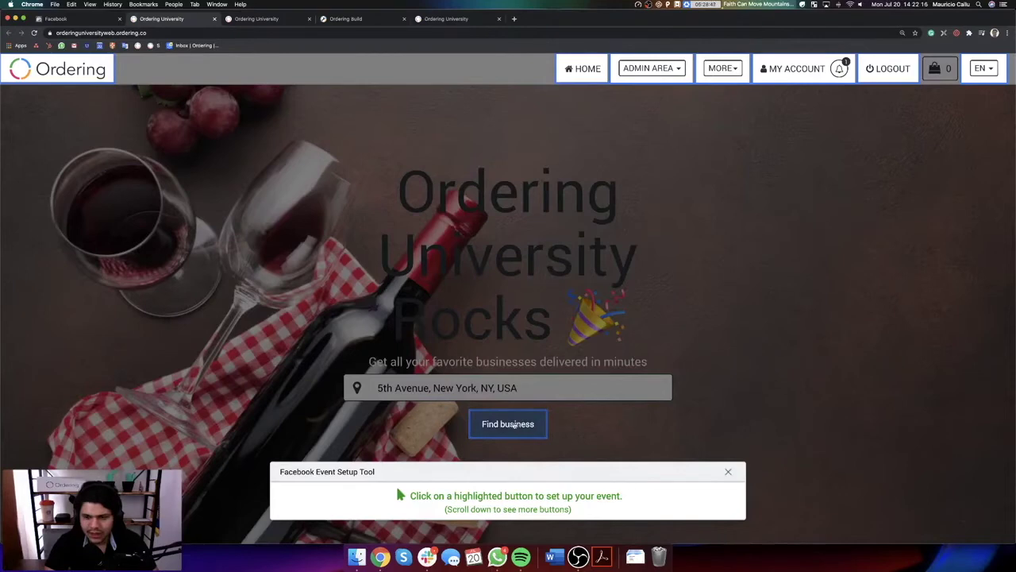
click(516, 424)
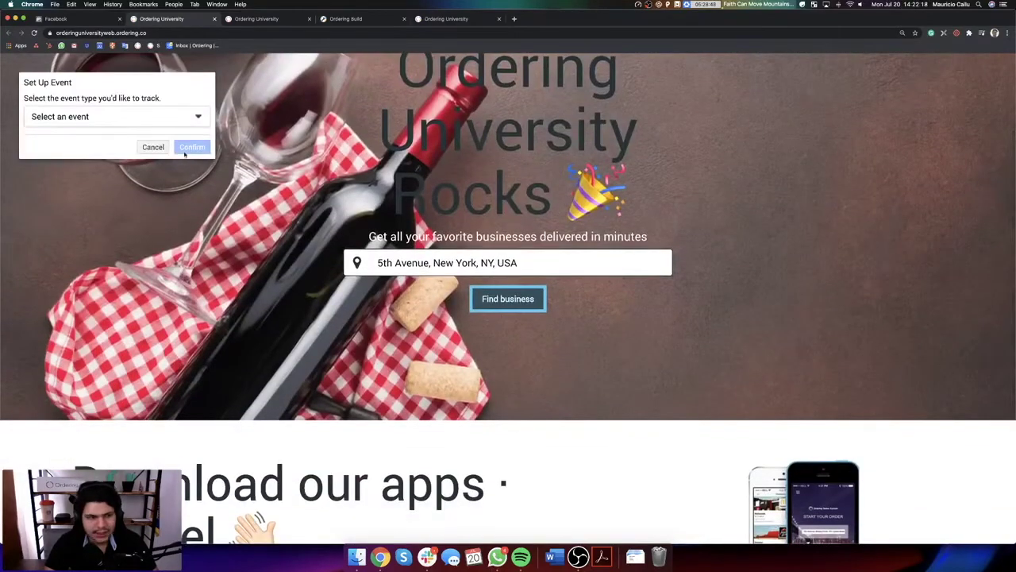
click(191, 118)
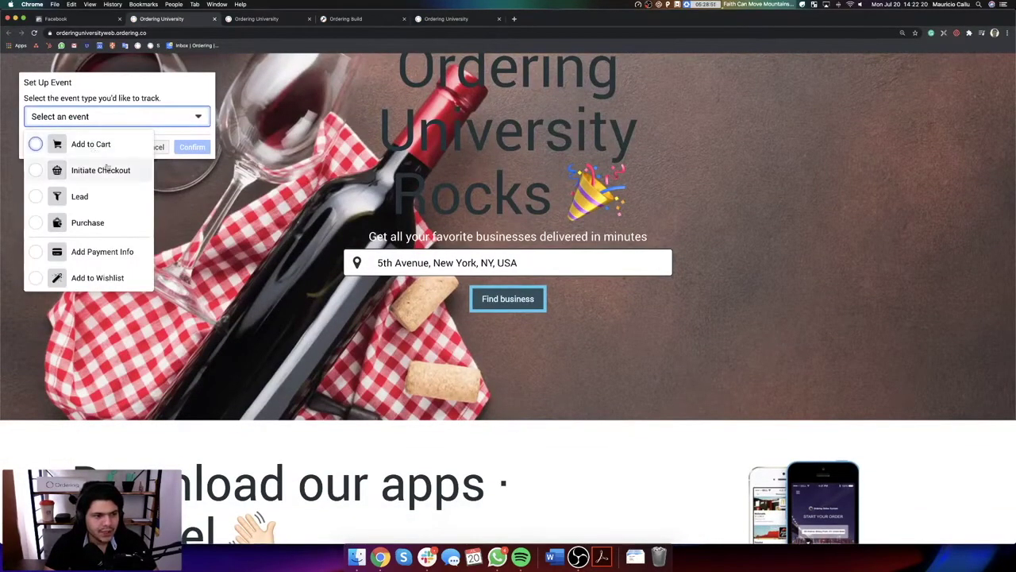
scroll(93, 181, down, 5)
scroll(93, 181, down, 3)
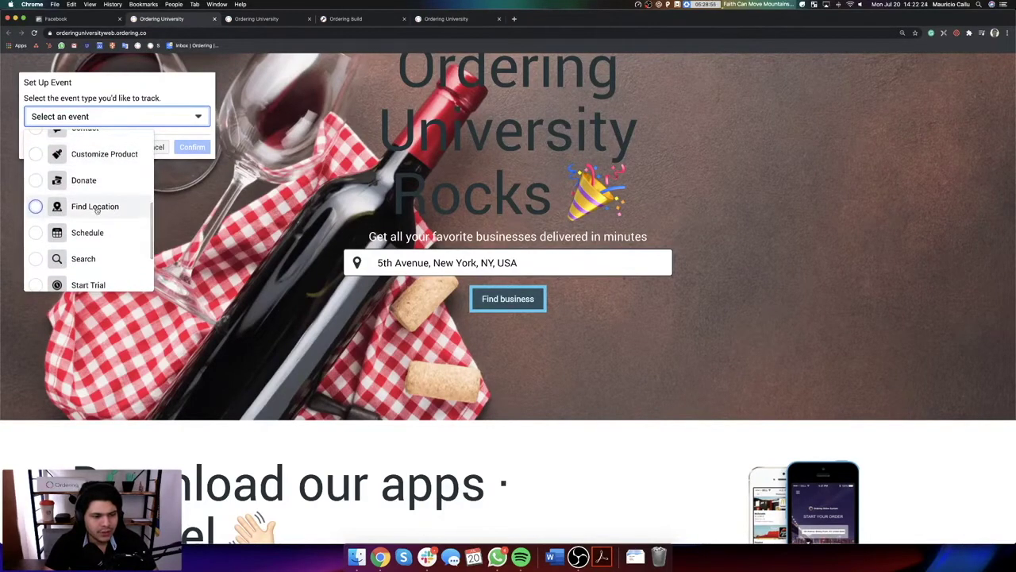
click(95, 207)
click(192, 147)
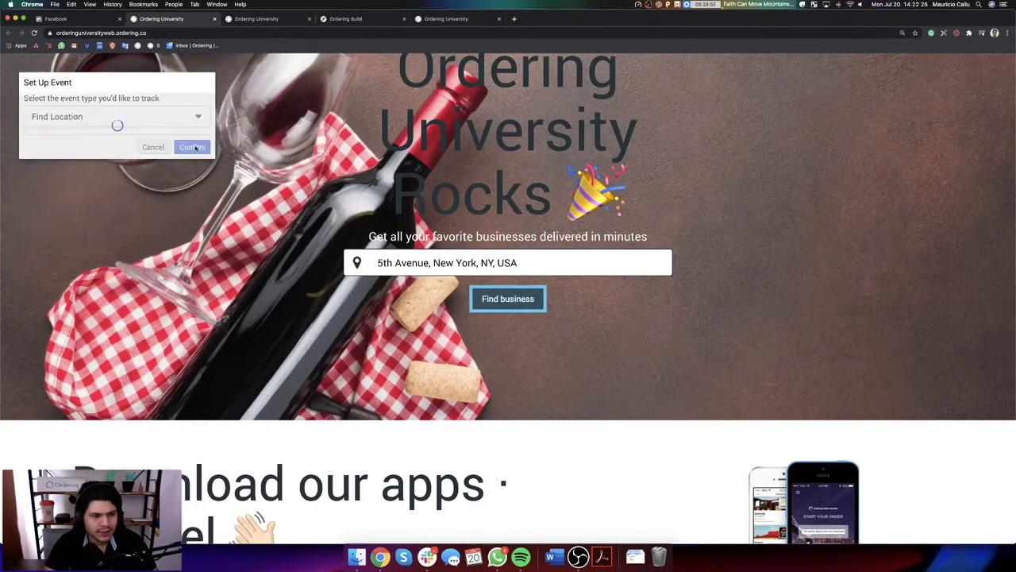
Step: Open the address map on the home page and track its Accept button as a Find Location event
click(525, 269)
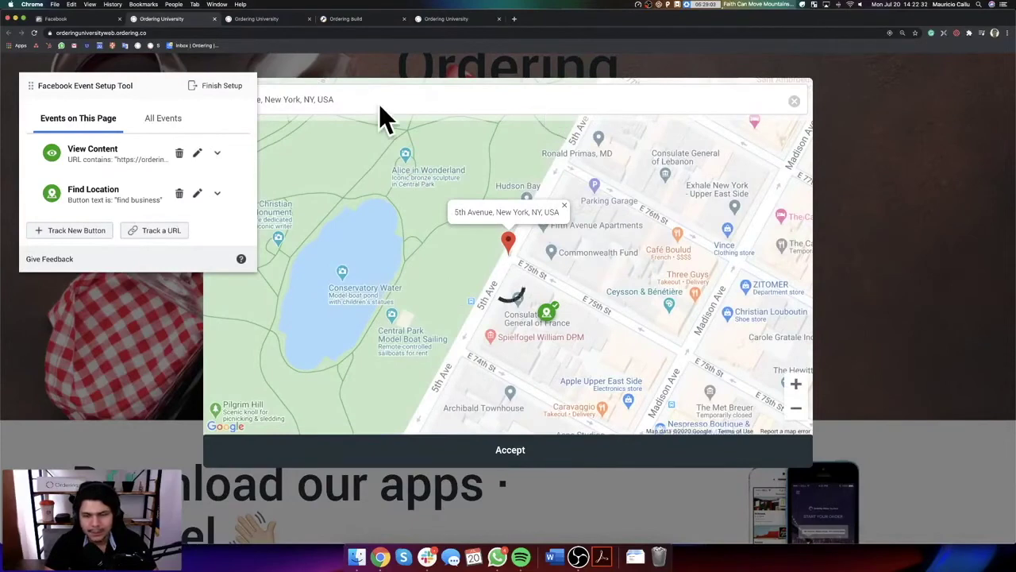
click(72, 230)
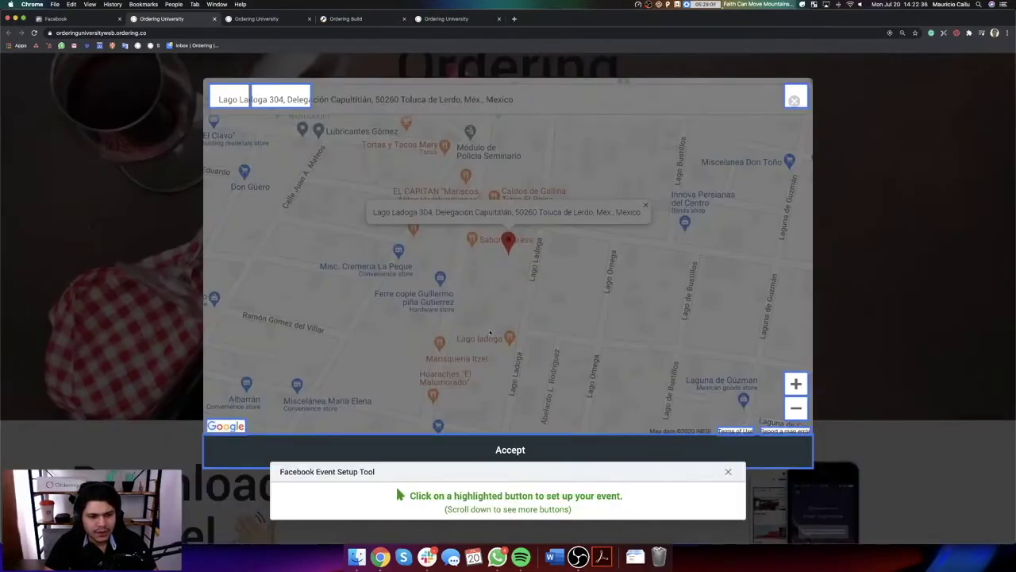
click(545, 449)
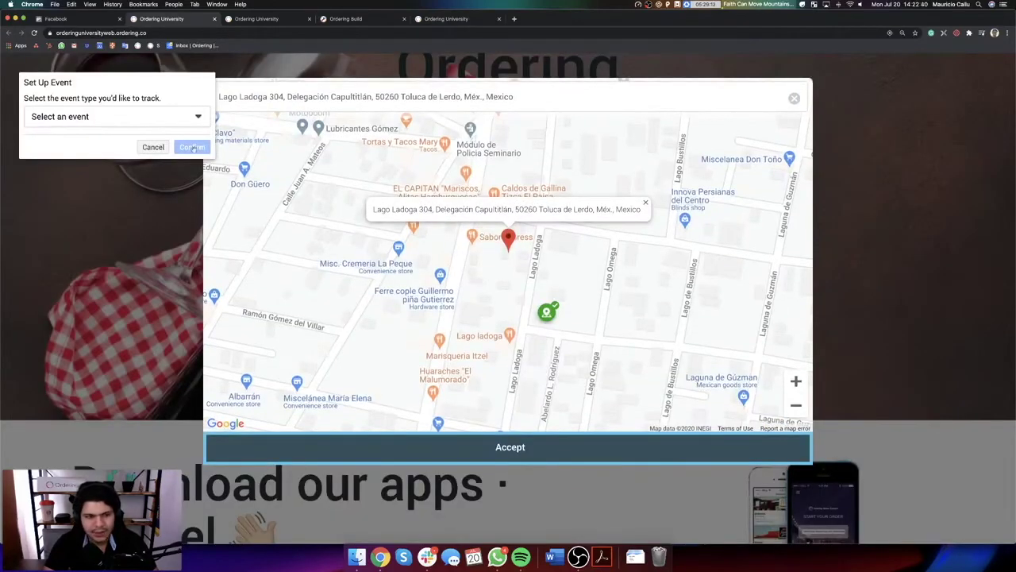
click(139, 116)
scroll(91, 192, down, 3)
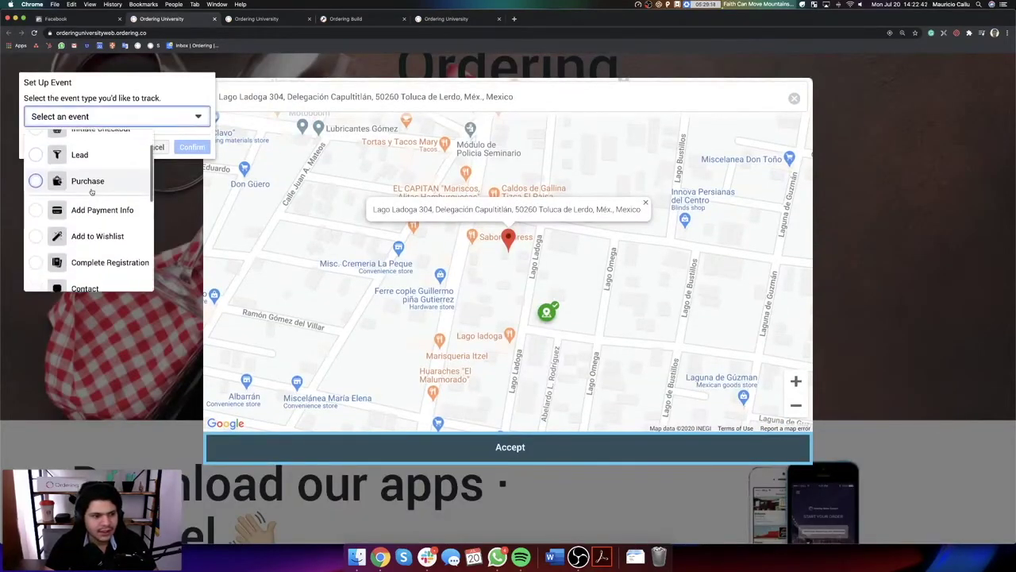
scroll(91, 192, down, 5)
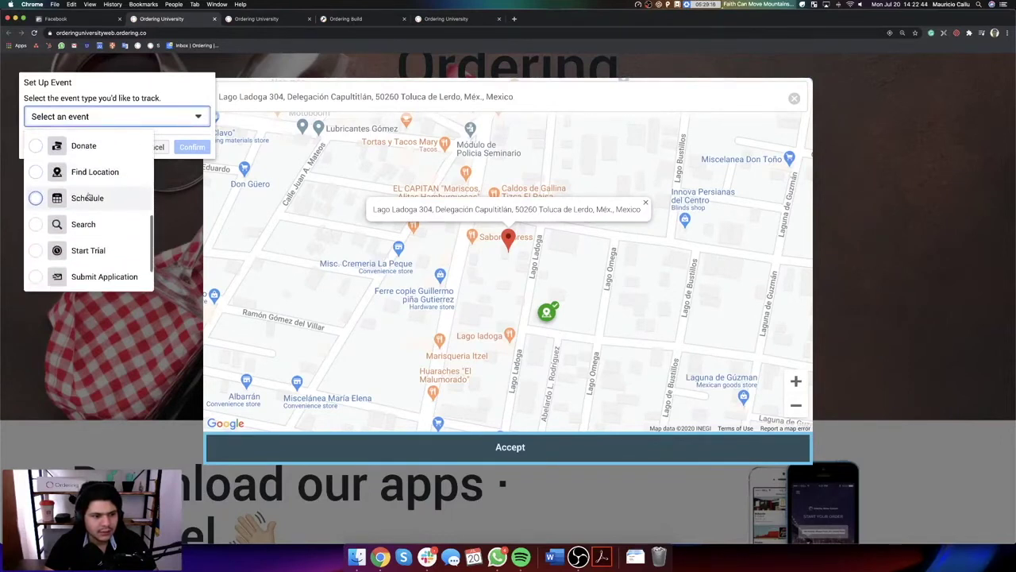
scroll(87, 195, down, 1)
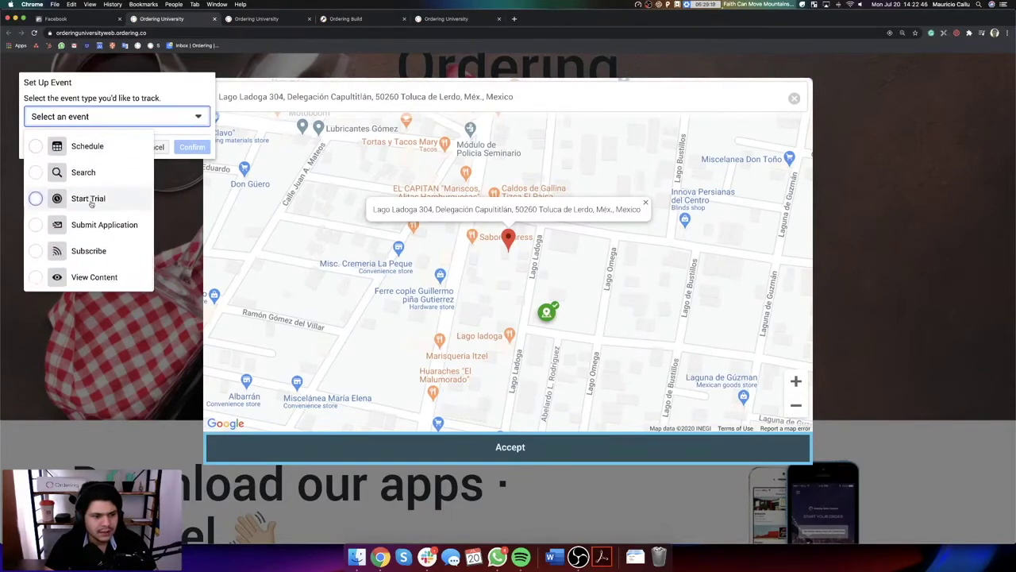
scroll(110, 230, up, 1)
scroll(111, 233, down, 1)
scroll(109, 233, up, 5)
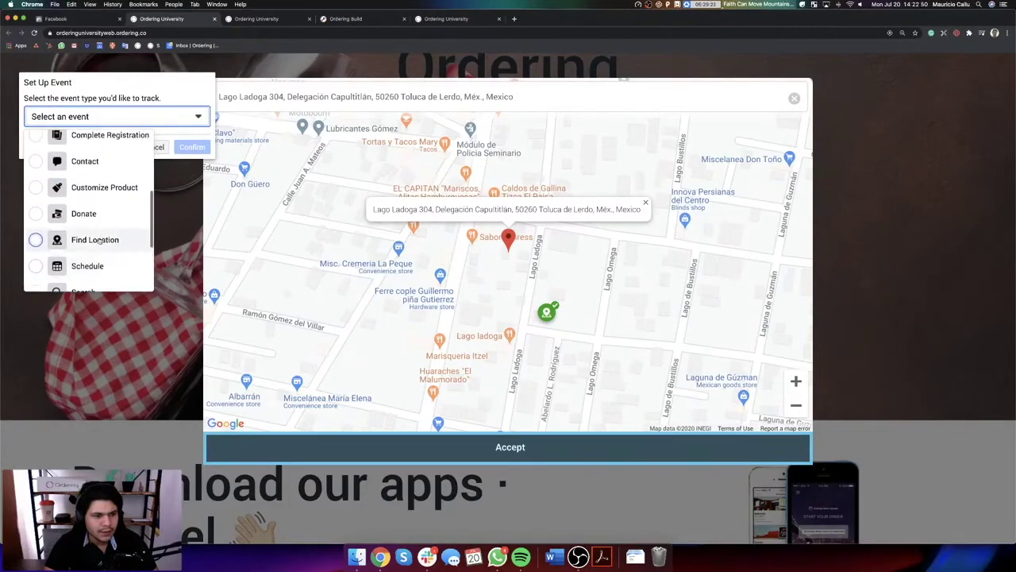
click(97, 240)
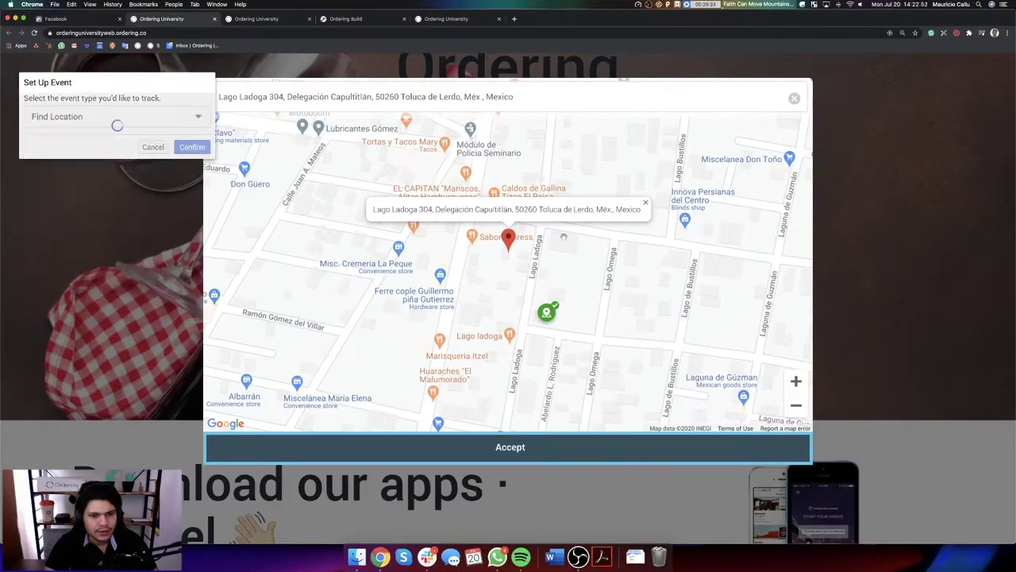
Step: Accept the preset map location, dismiss the notice, and change the address to 5th Avenue, New York to list nearby businesses
click(487, 449)
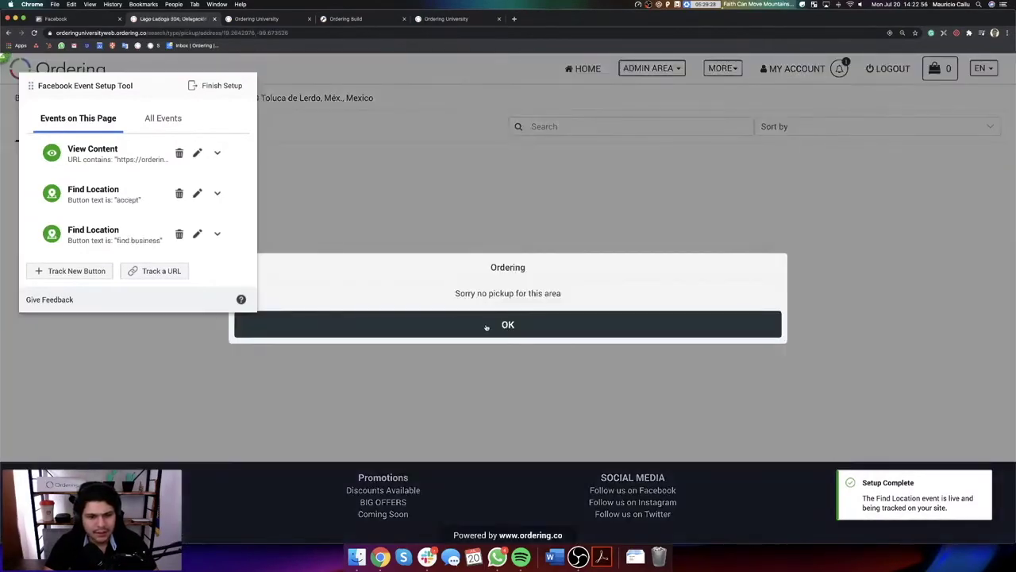
click(486, 329)
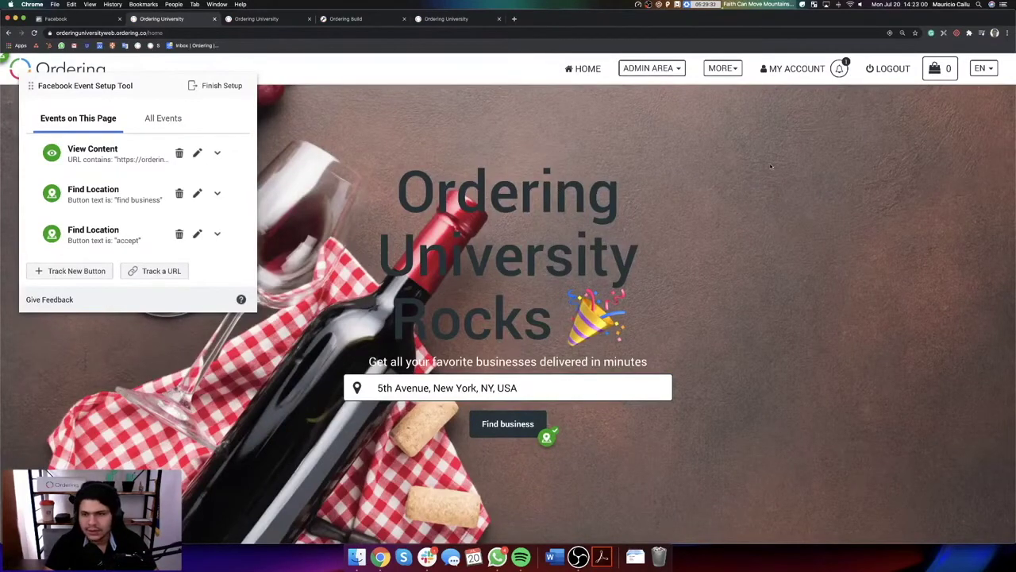
click(524, 390)
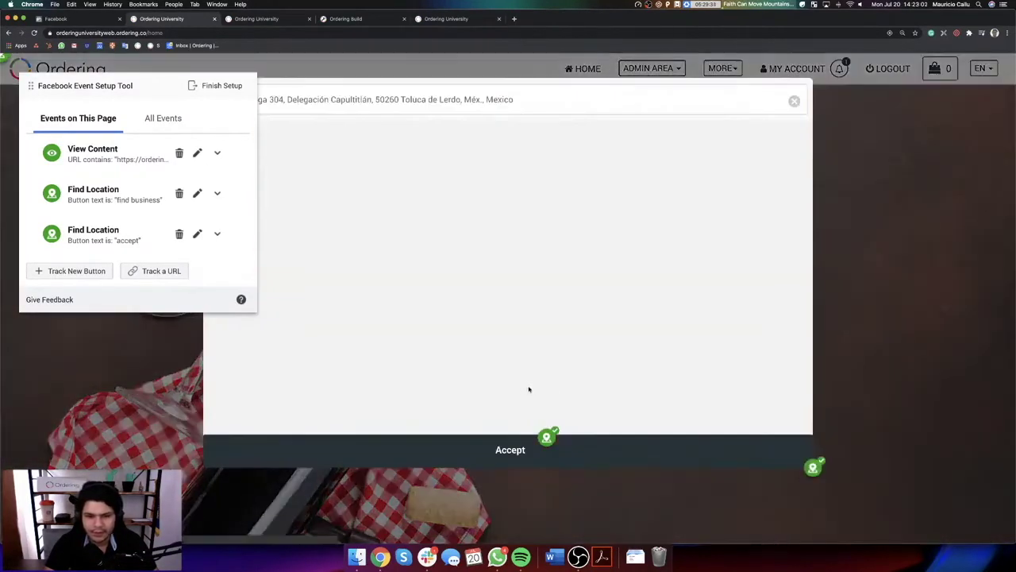
key(ctrl+a)
text(5th Av)
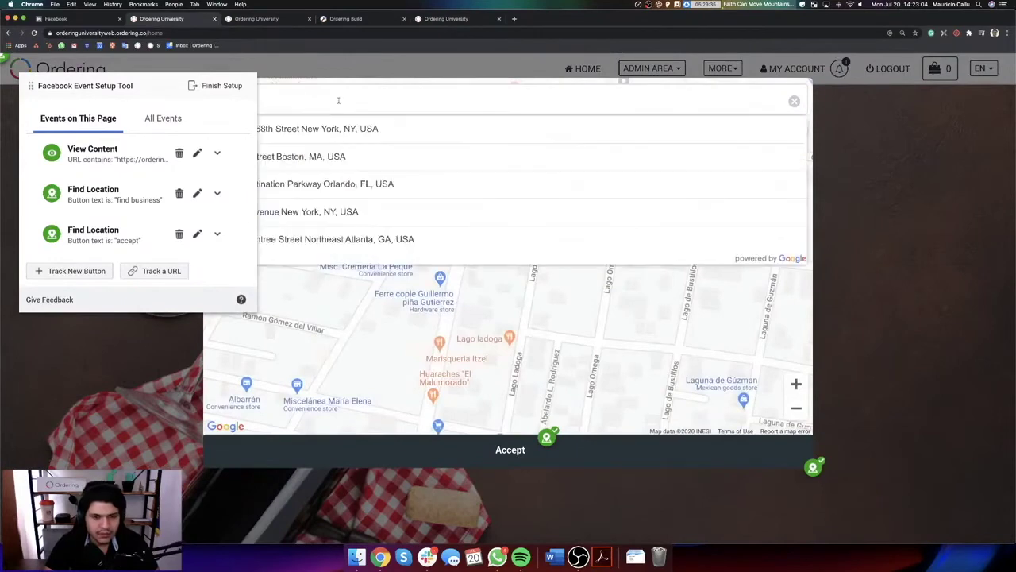
click(334, 130)
click(527, 450)
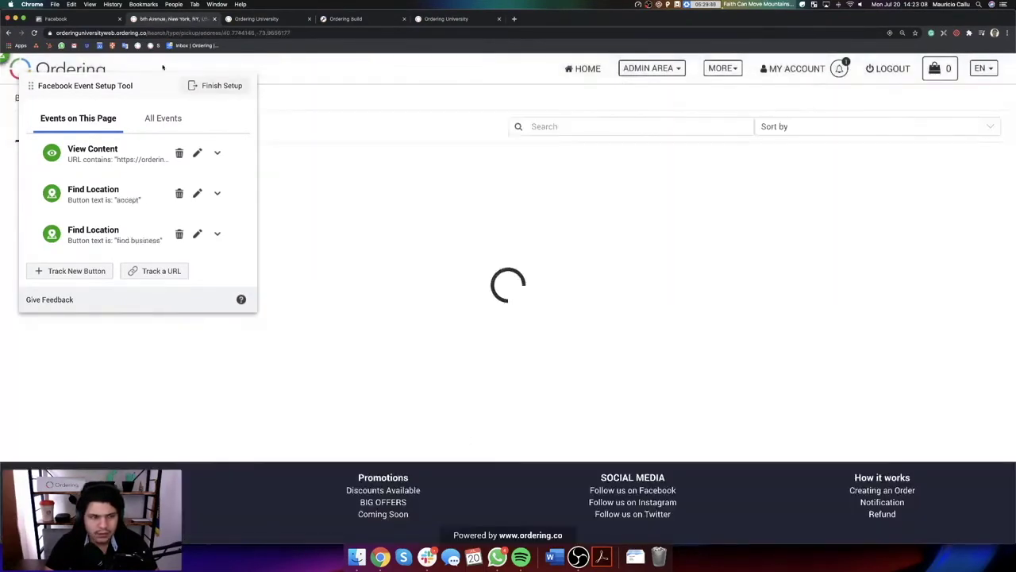
Step: Move the Event Setup Tool clear of the business listings and track the All category button as a Search event
drag(156, 84, 674, 156)
drag(728, 225, 902, 279)
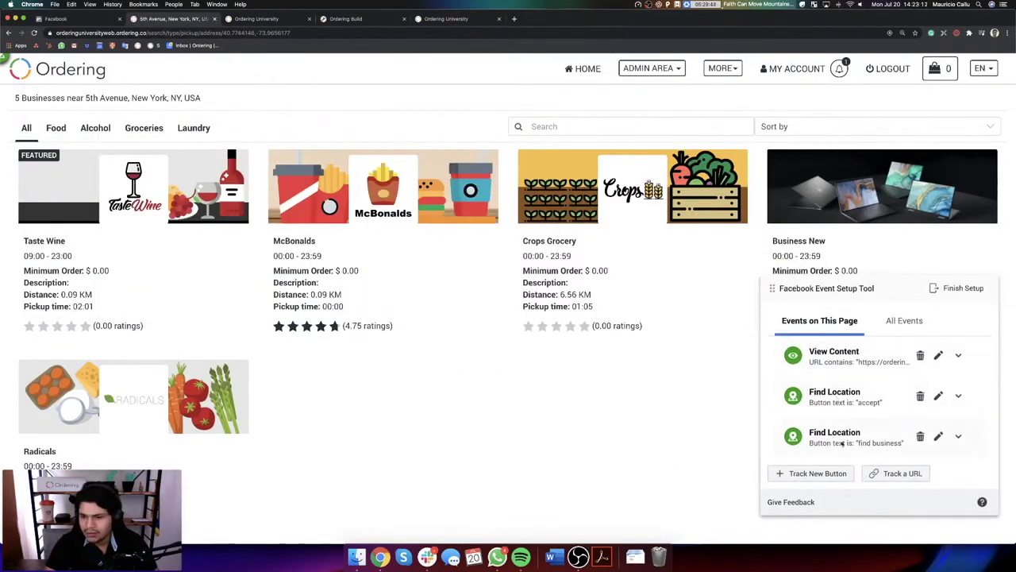
click(816, 474)
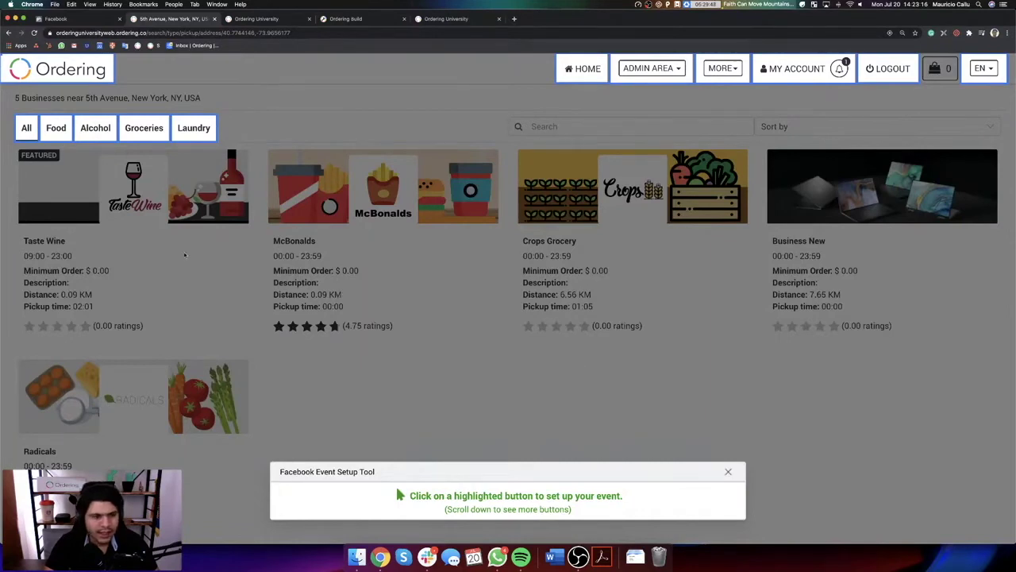
click(26, 129)
click(855, 320)
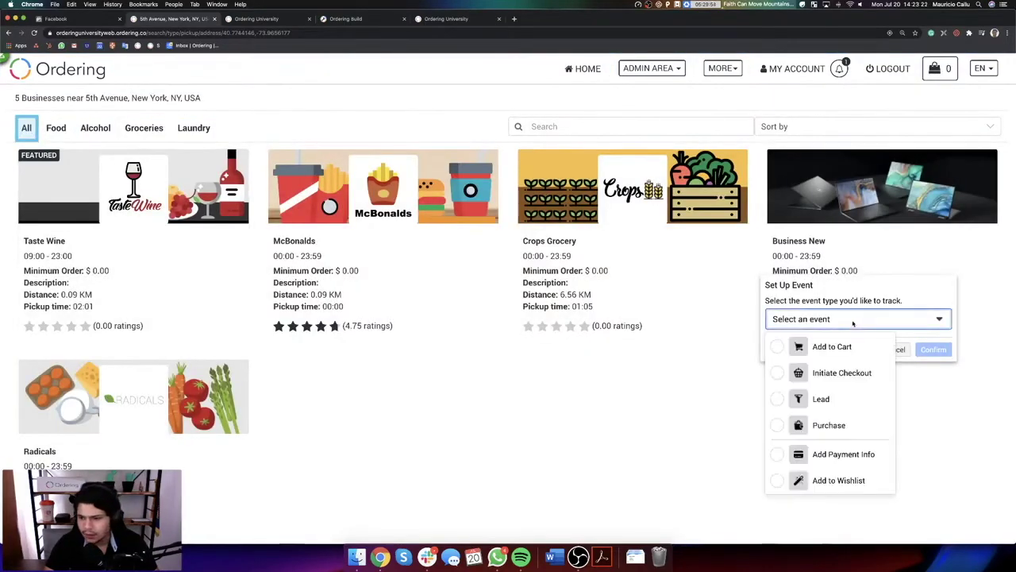
scroll(846, 393, down, 10)
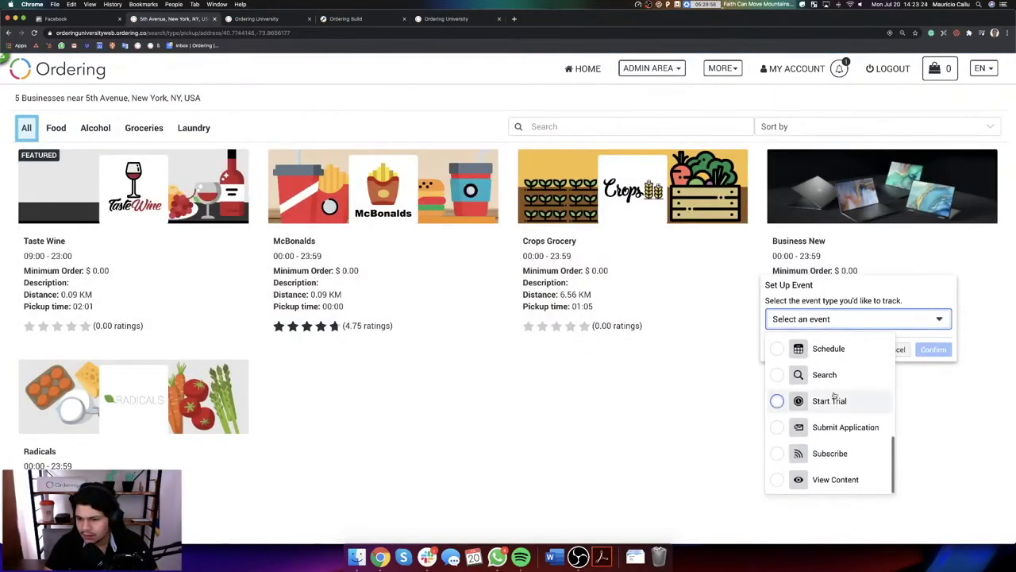
click(808, 377)
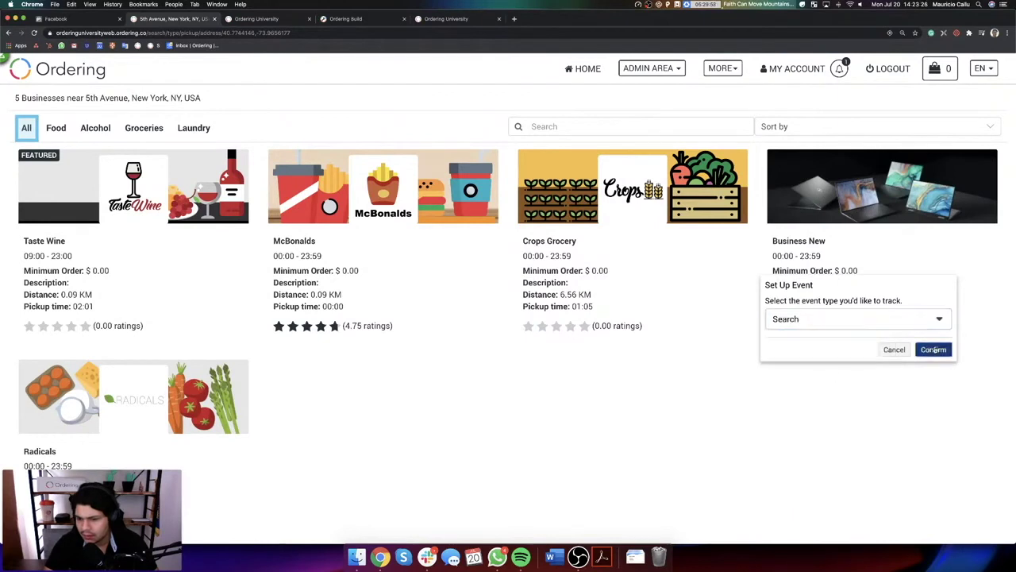
click(934, 349)
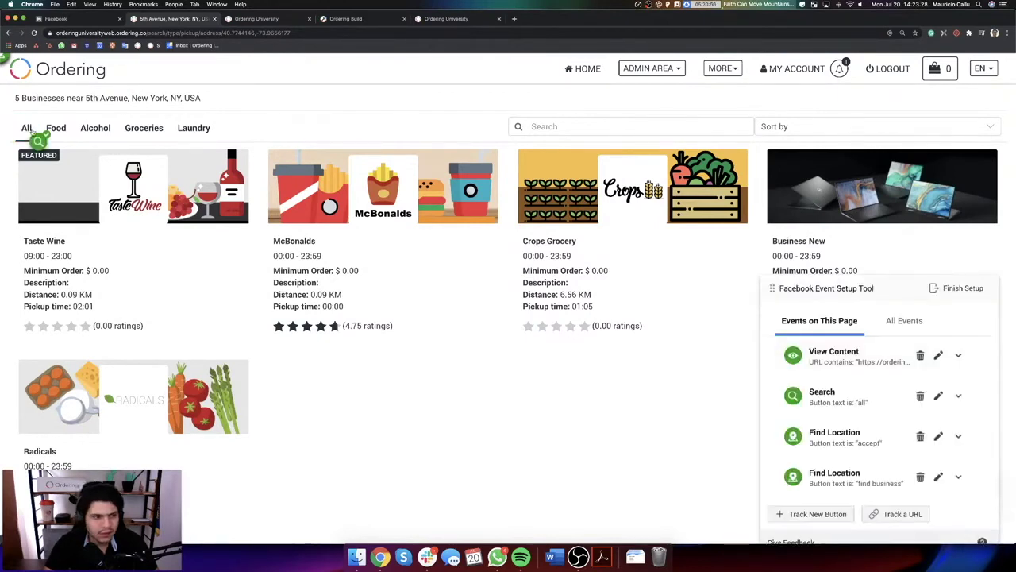
Step: Open the McBonalds business page from the nearby business listings
click(409, 247)
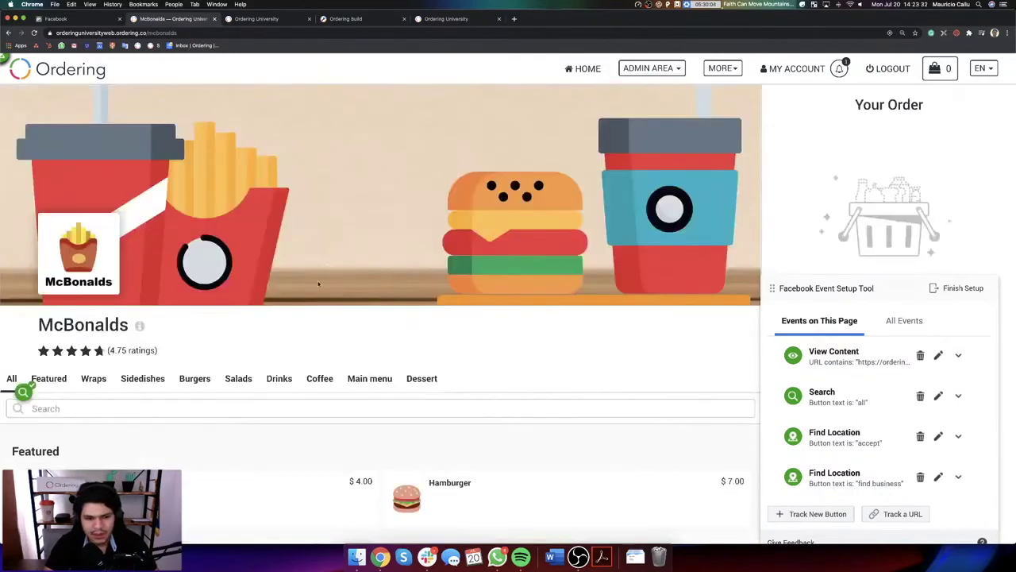
scroll(408, 291, down, 2)
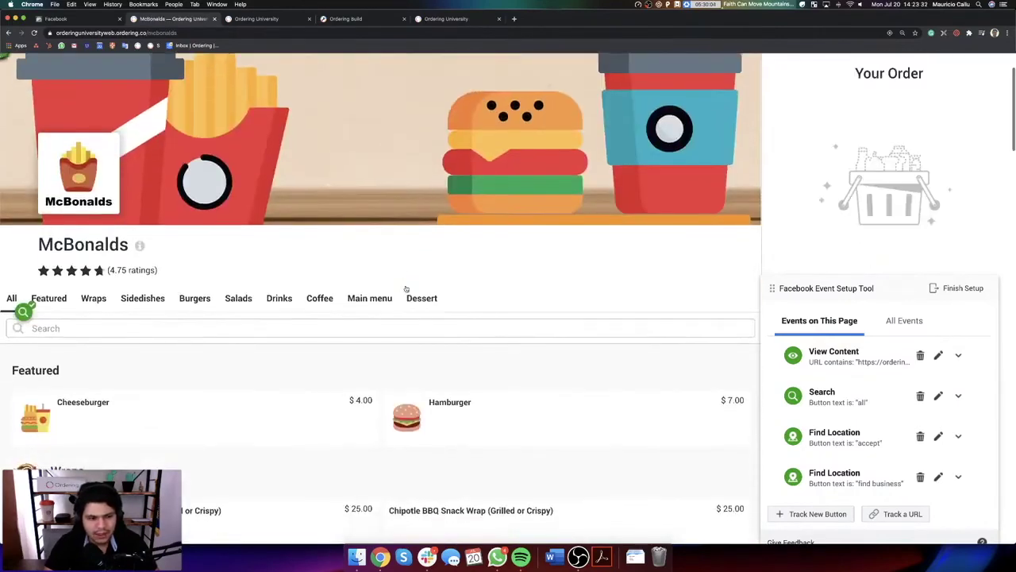
click(807, 515)
scroll(473, 435, down, 2)
scroll(261, 348, up, 4)
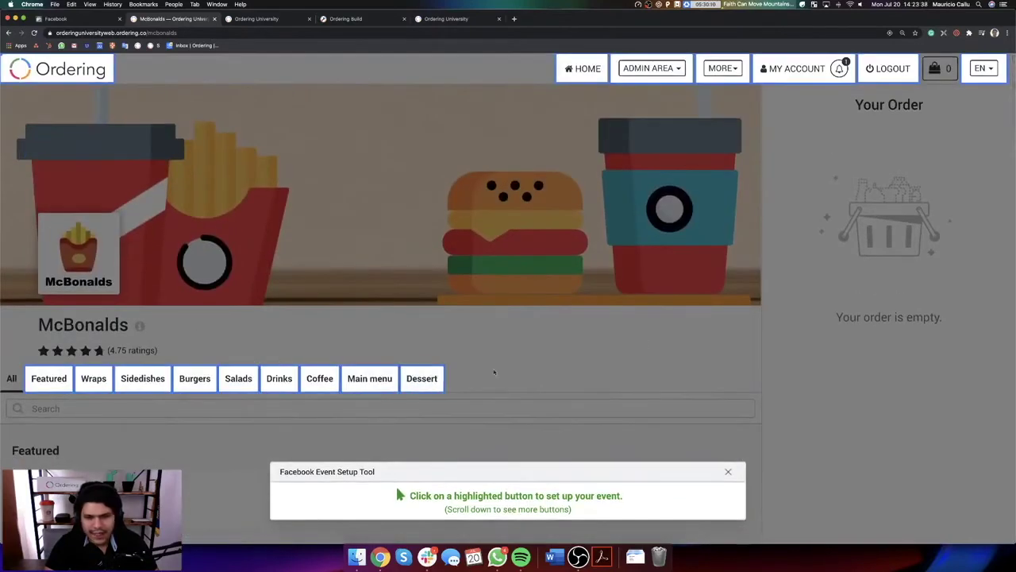
click(728, 471)
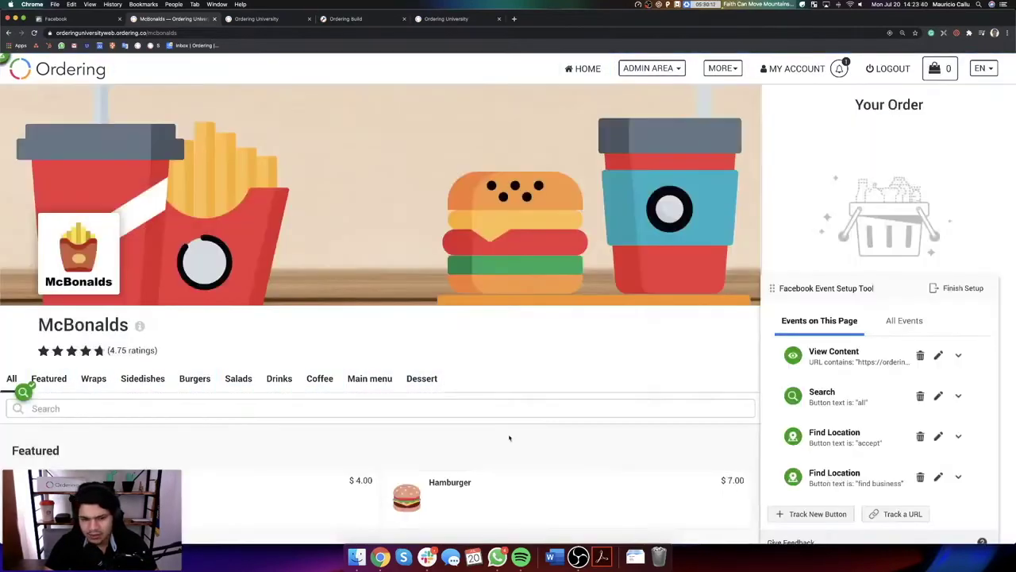
Step: Open the featured Hamburger product and raise its quantity to 4
scroll(495, 431, down, 2)
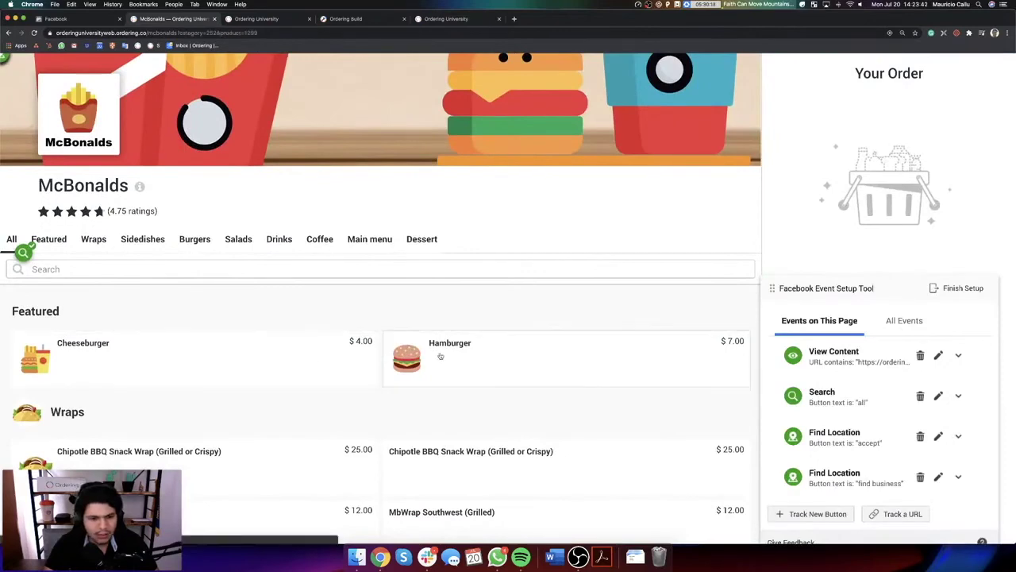
click(438, 357)
click(266, 348)
click(267, 347)
click(267, 348)
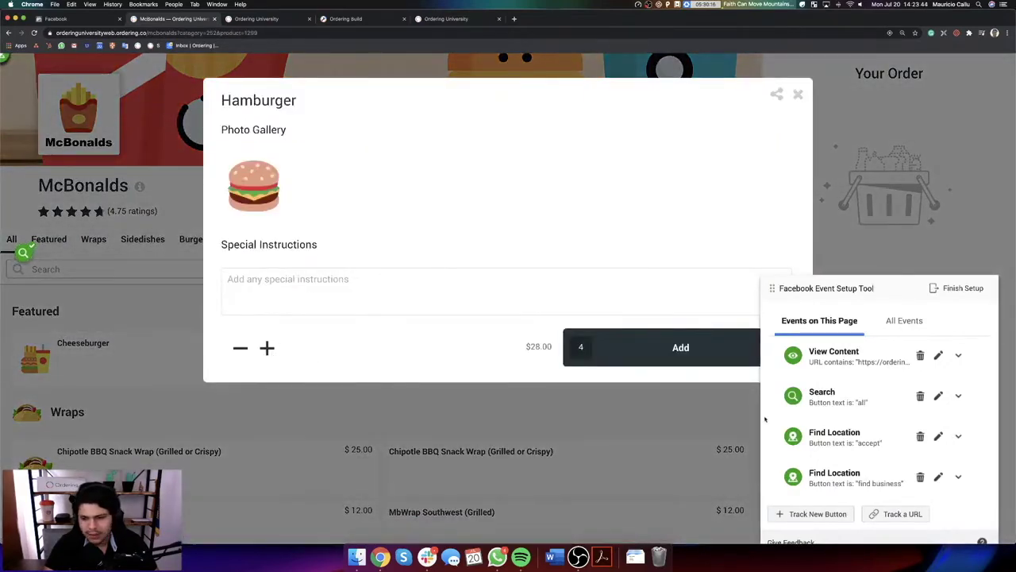
Step: Track the Hamburger's Add button as an Add to Cart event, confirm it, and close the product window
click(818, 513)
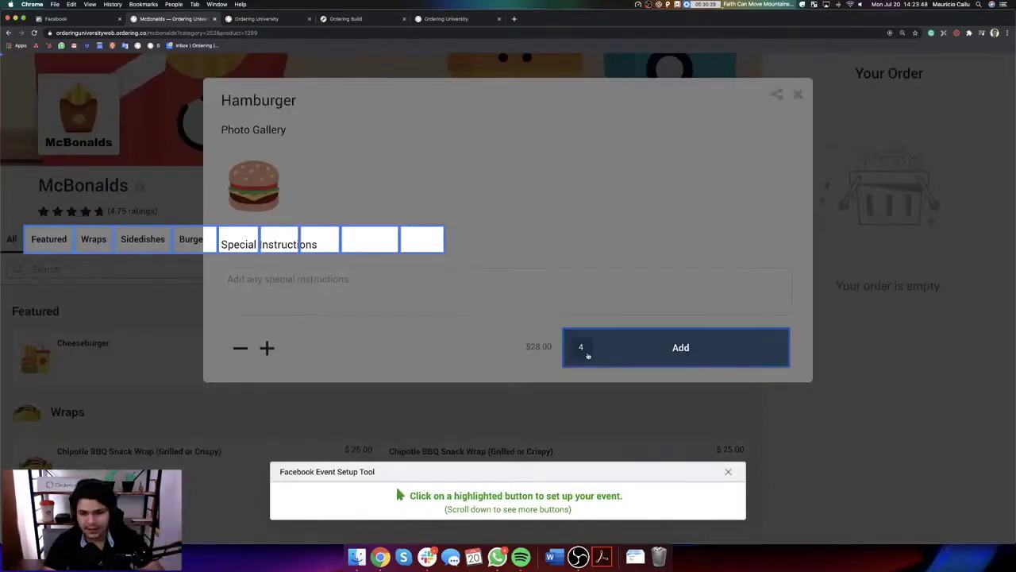
click(646, 348)
click(846, 321)
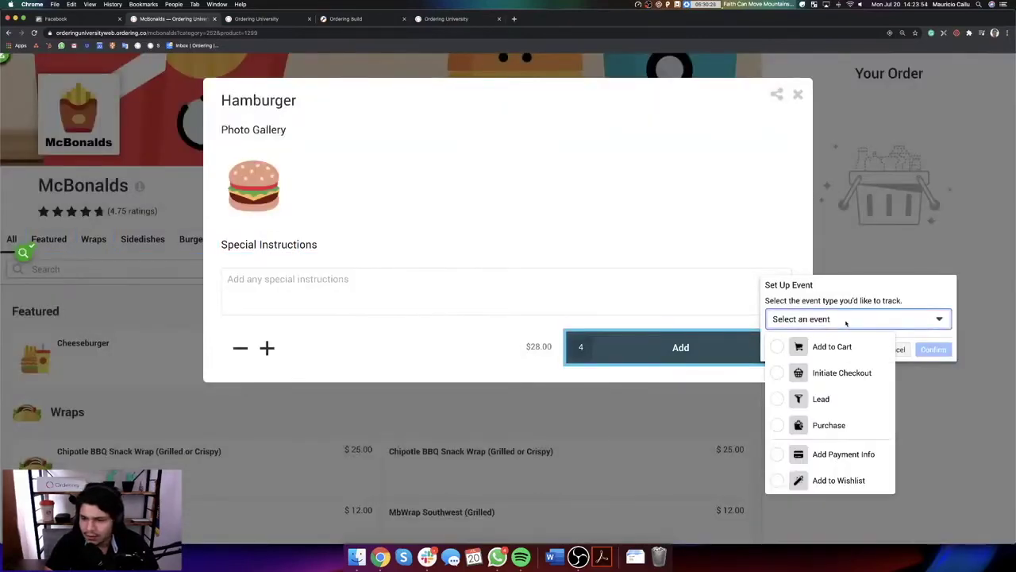
click(843, 347)
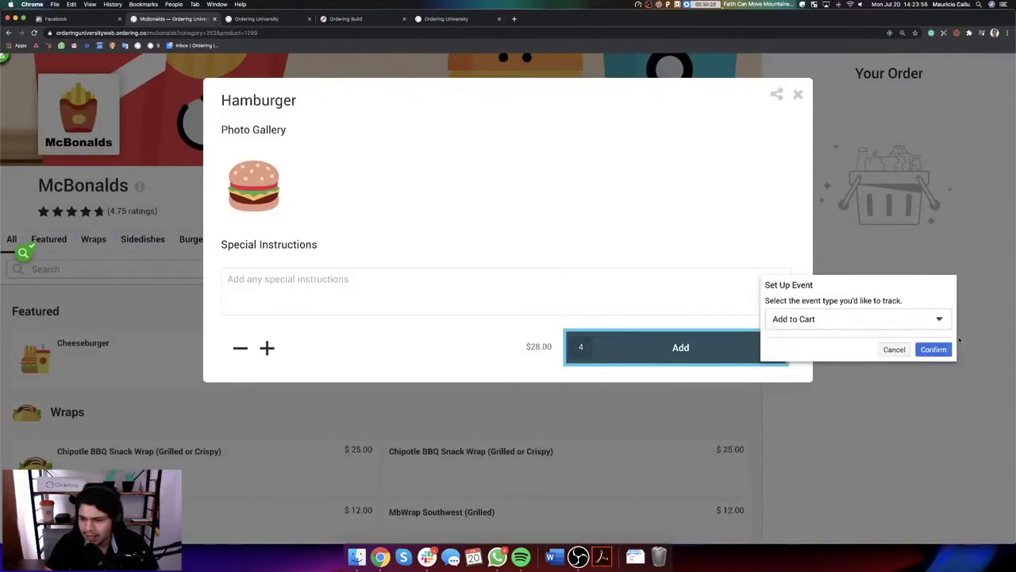
click(934, 350)
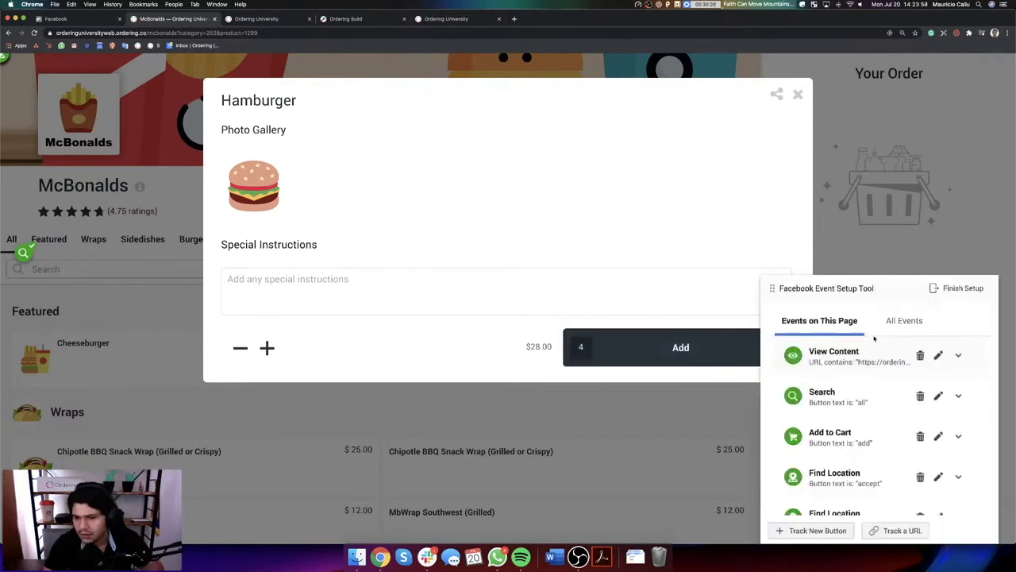
click(798, 95)
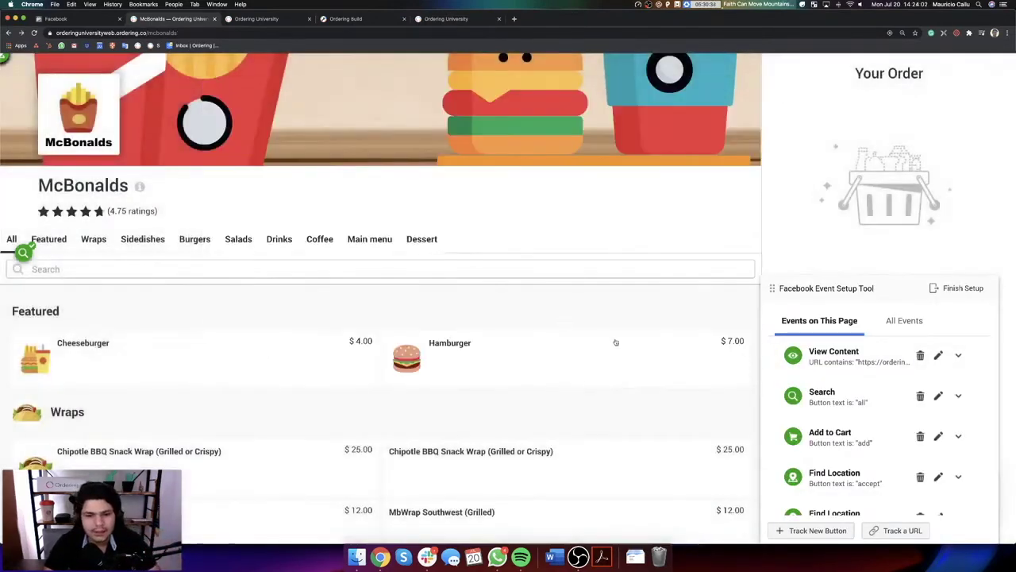
Step: Add five Hamburgers to the McBonalds order
click(433, 369)
click(268, 348)
click(268, 348)
click(268, 348)
click(268, 348)
click(584, 347)
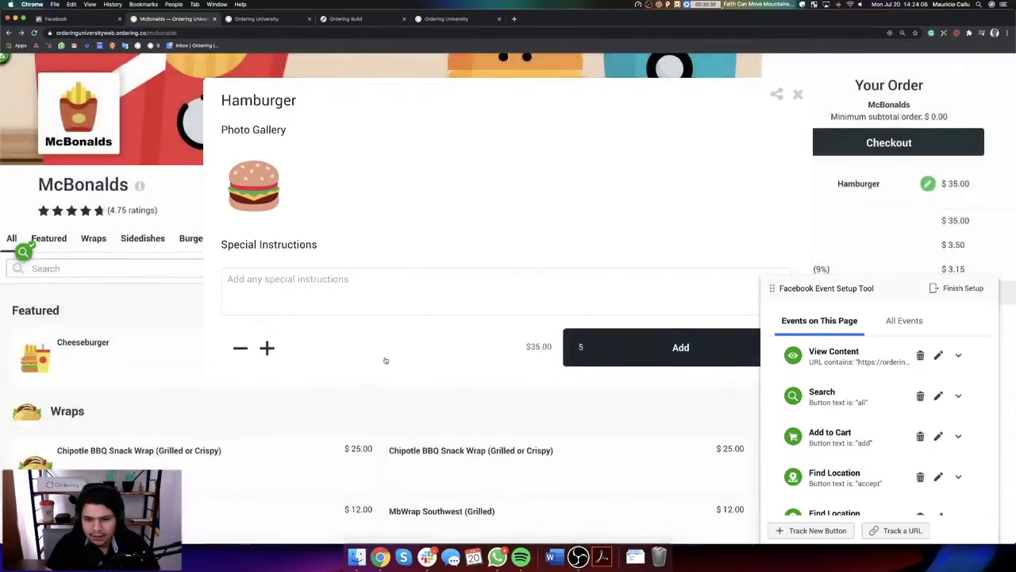
Step: Add four Chipotle BBQ Snack Wraps to the order with the Three Meats option and Fish, Beef and Chicken selected
click(270, 463)
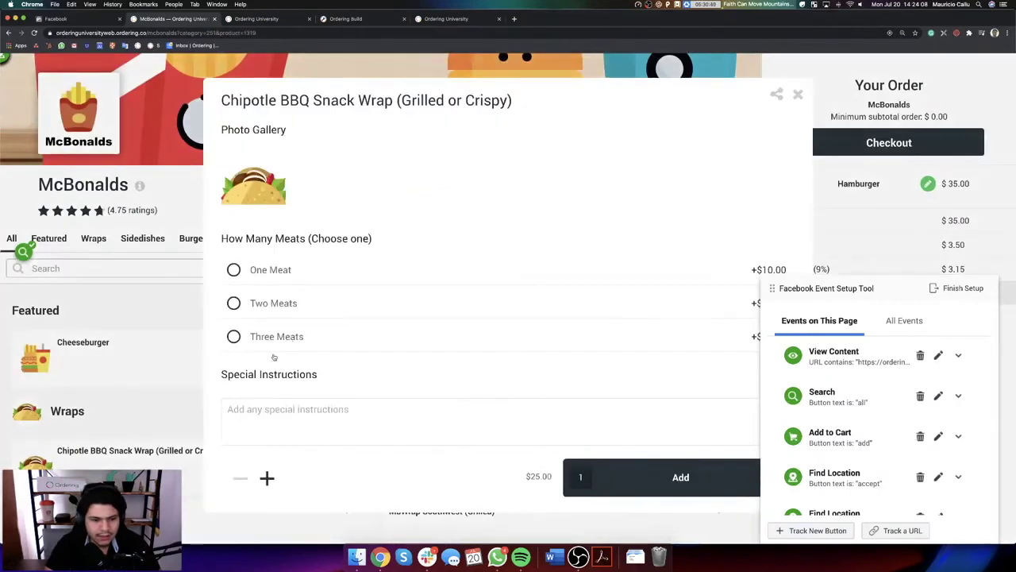
click(268, 335)
click(262, 493)
scroll(302, 445, down, 3)
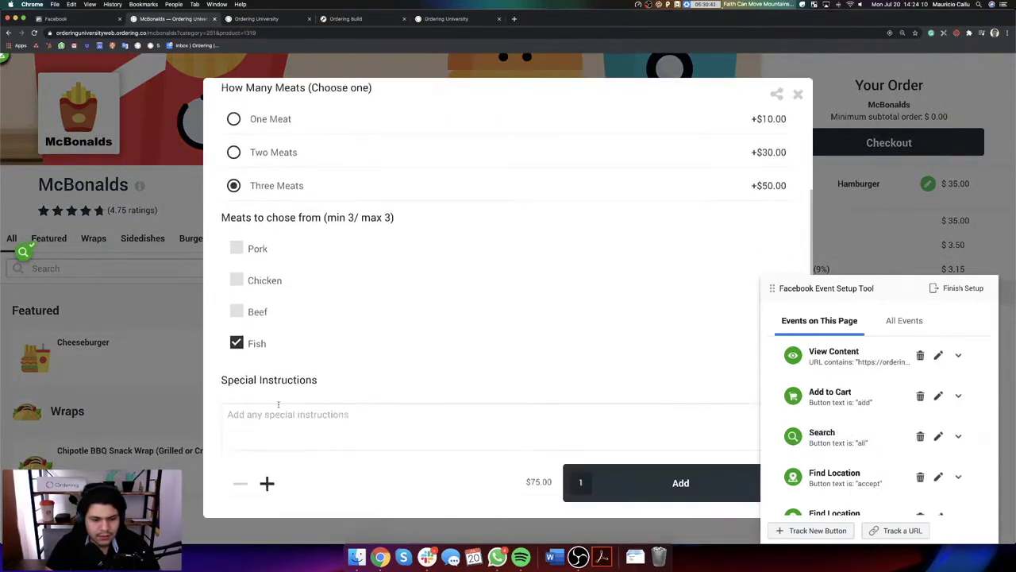
click(267, 483)
click(267, 483)
click(266, 482)
click(267, 305)
click(265, 283)
click(687, 486)
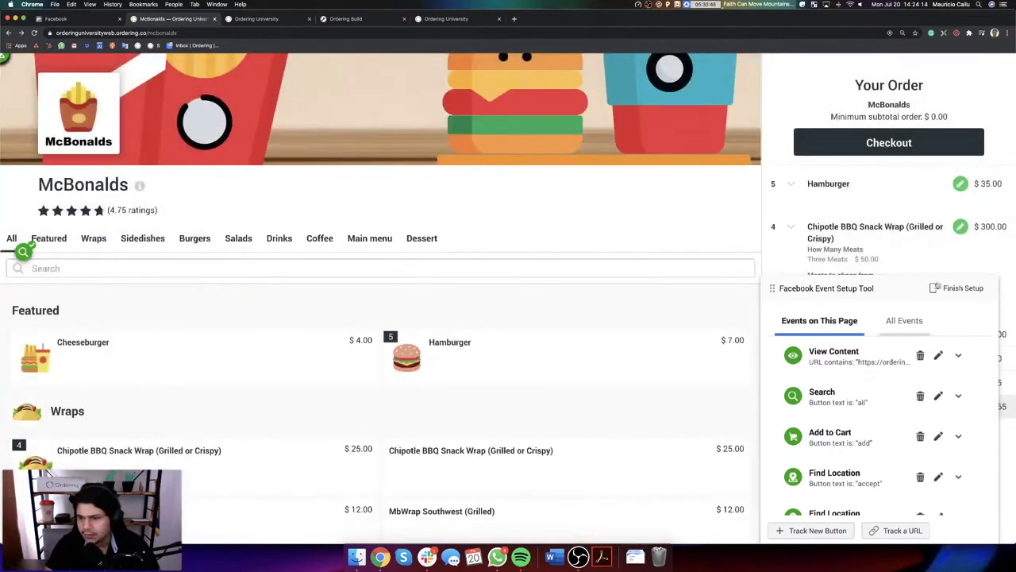
Step: Move the Event Setup Tool clear of the order summary and track the Checkout button as an Initiate Checkout event
drag(926, 329, 431, 220)
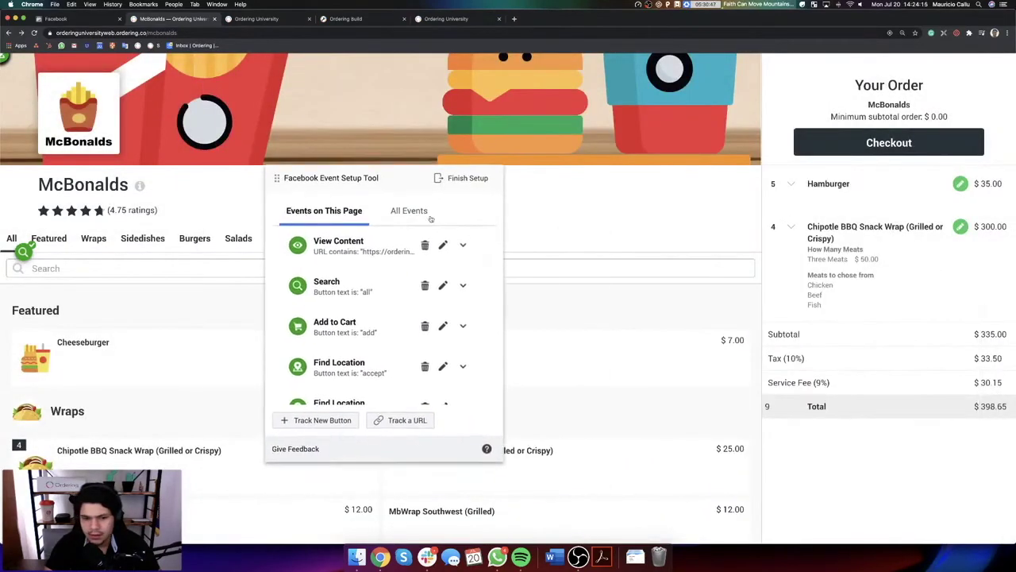
click(317, 420)
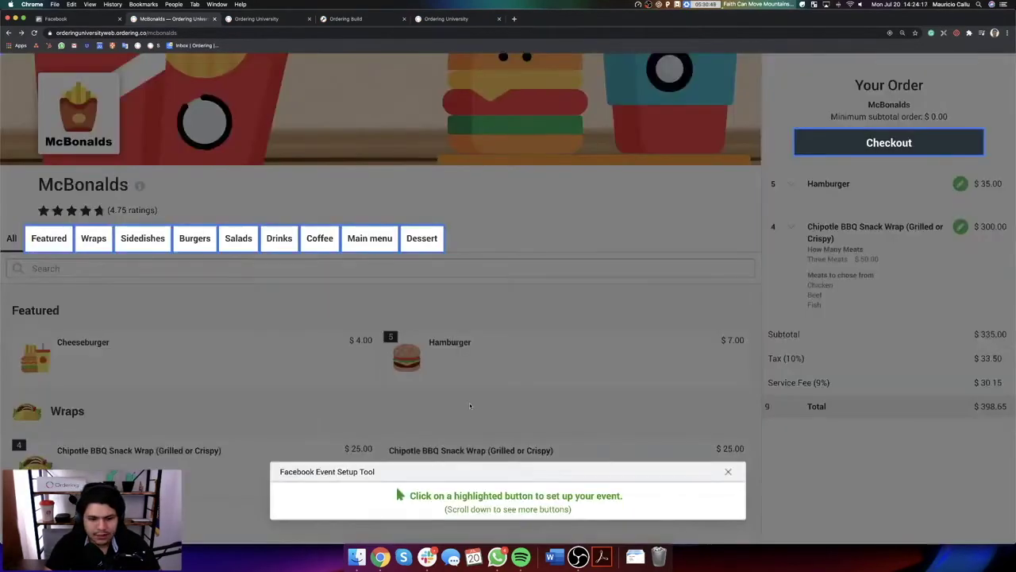
click(890, 143)
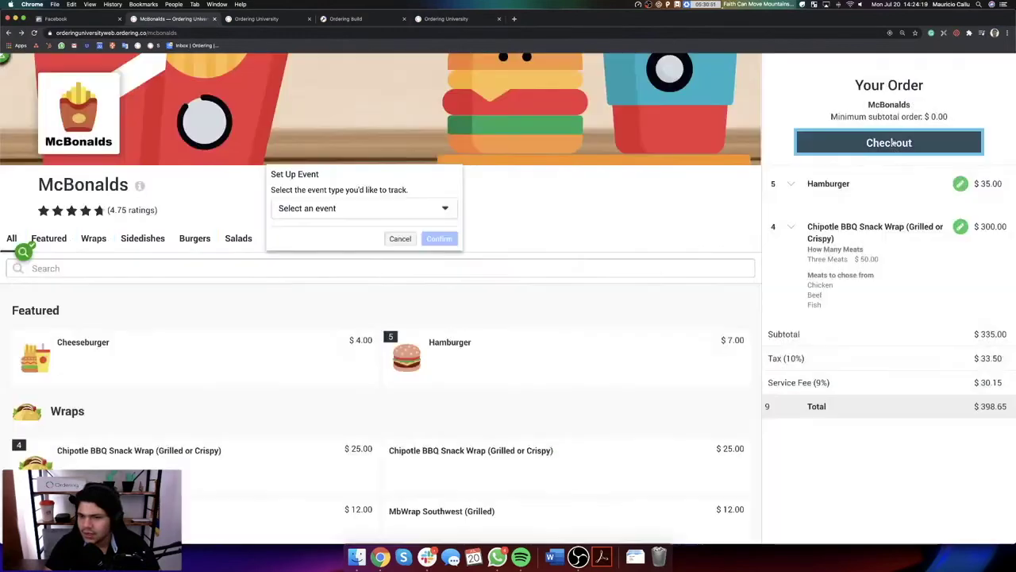
click(427, 204)
click(357, 264)
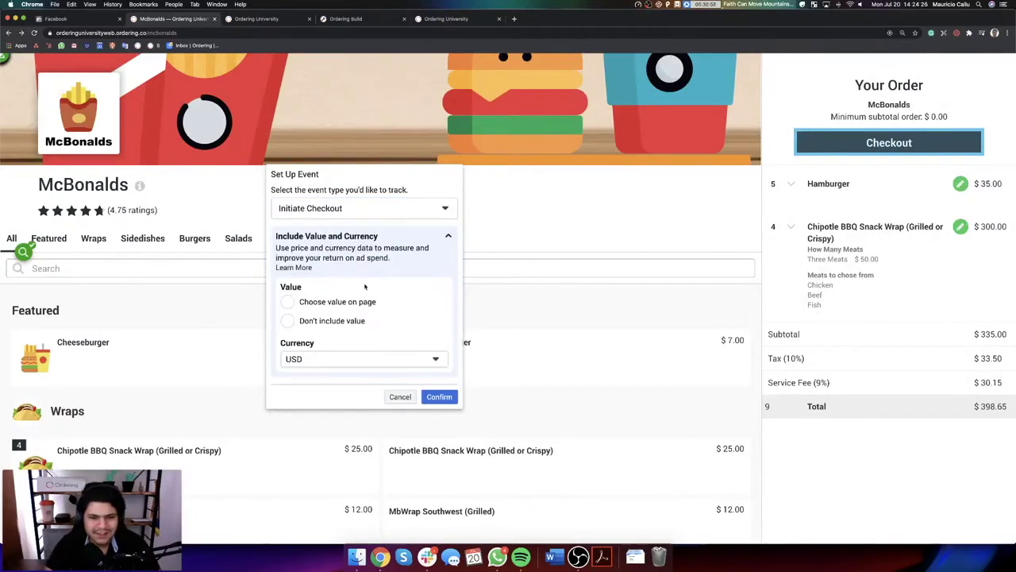
click(435, 397)
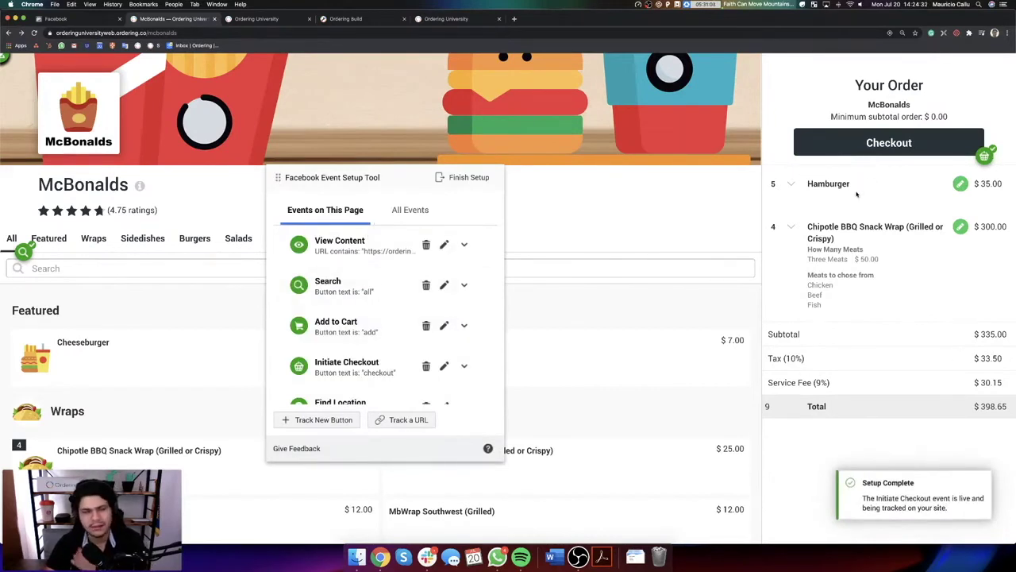
Step: Proceed to the checkout page and track its Place Order button as a Purchase event
click(897, 143)
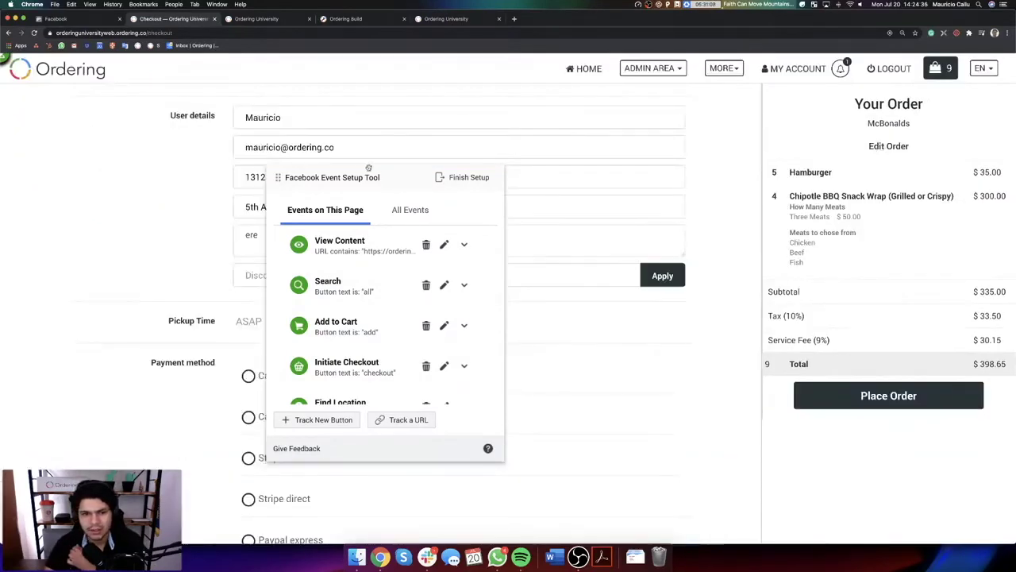
drag(407, 180, 828, 146)
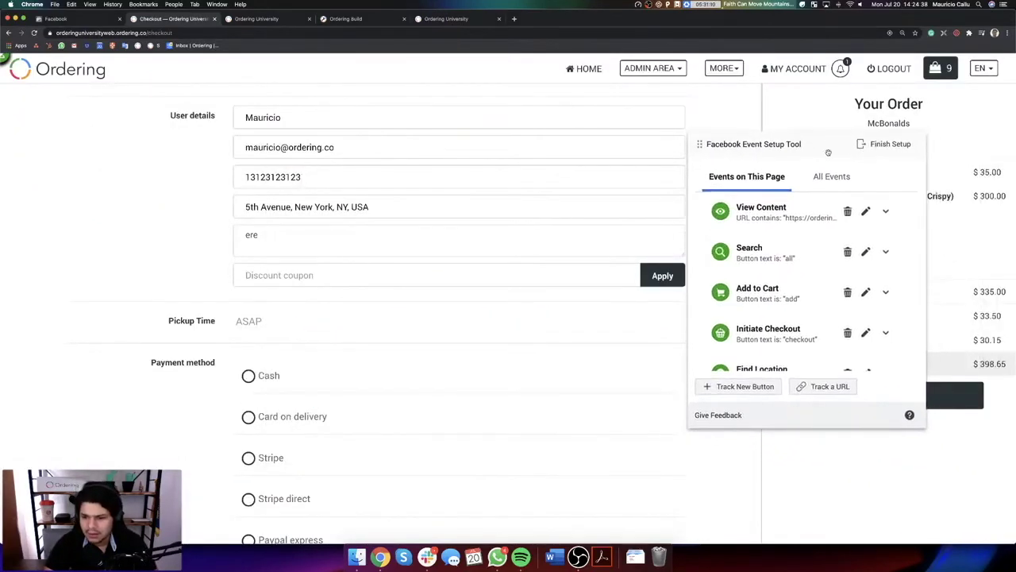
click(739, 386)
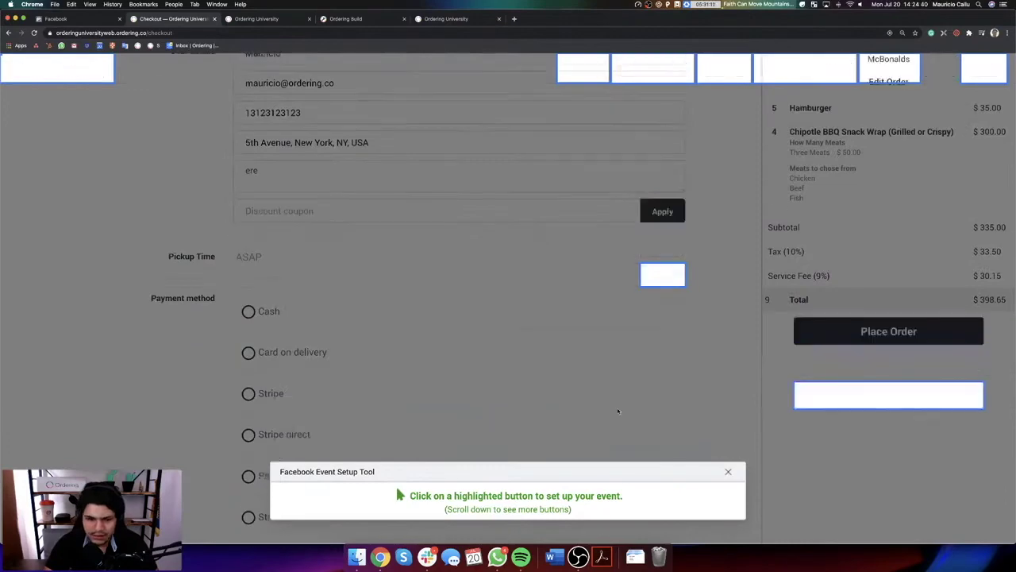
scroll(620, 411, down, 5)
scroll(620, 411, up, 5)
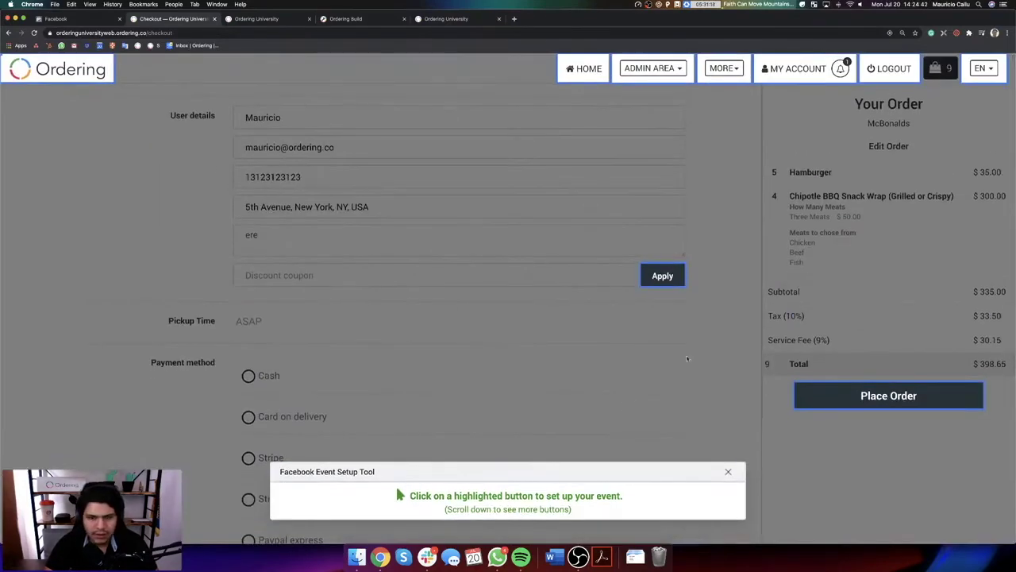
click(852, 396)
scroll(826, 363, down, 2)
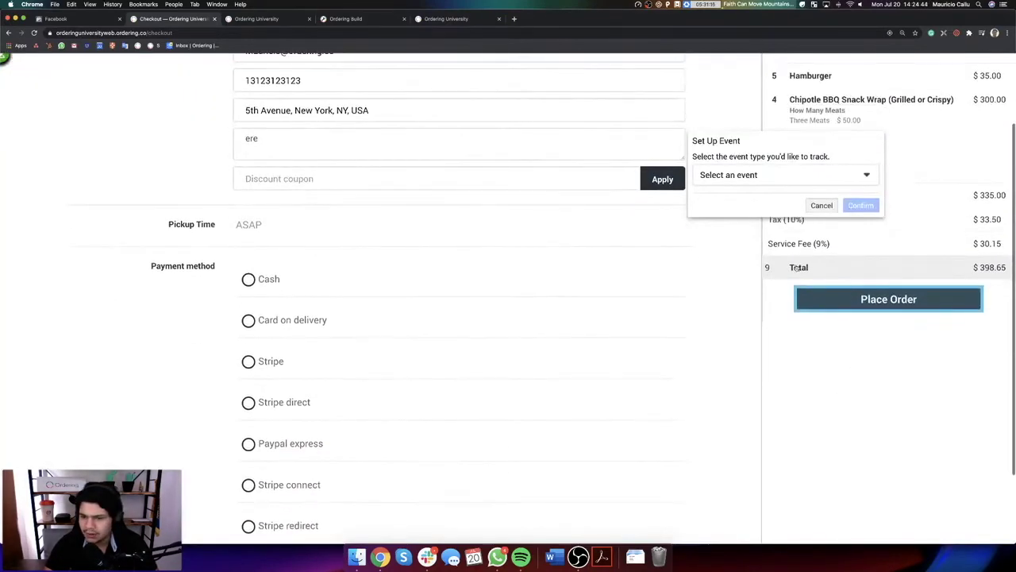
click(766, 174)
scroll(751, 229, down, 1)
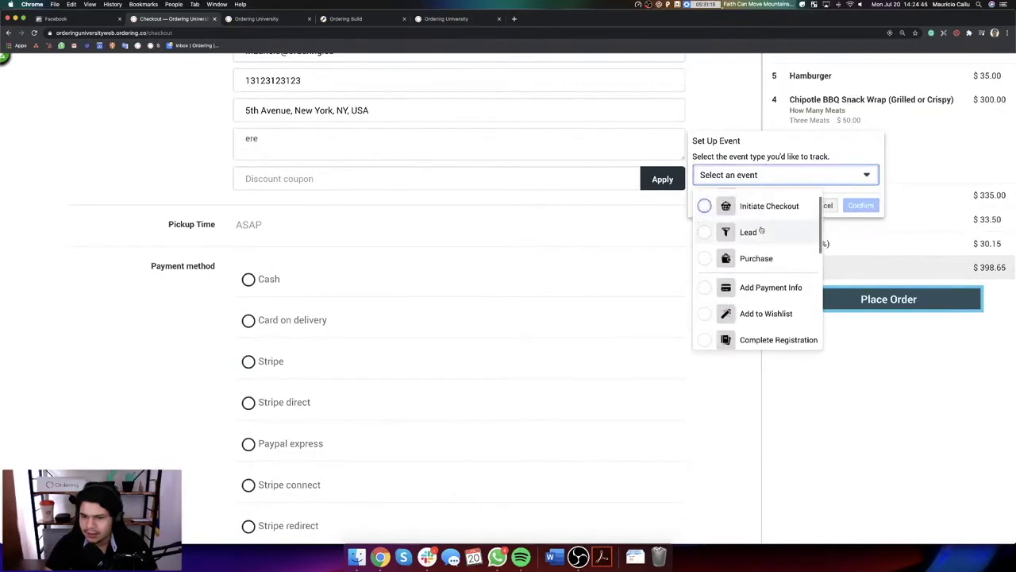
click(762, 258)
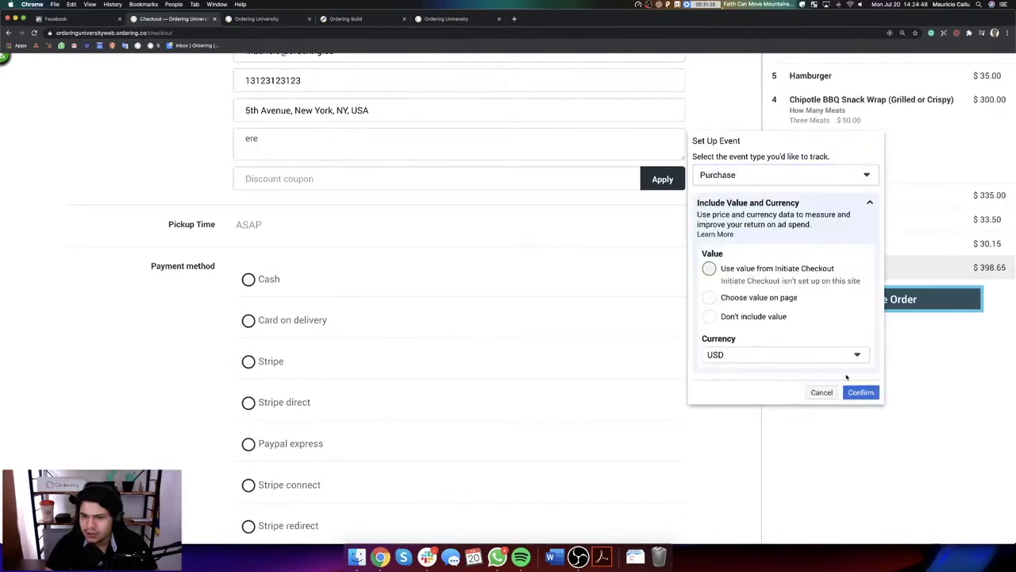
click(867, 393)
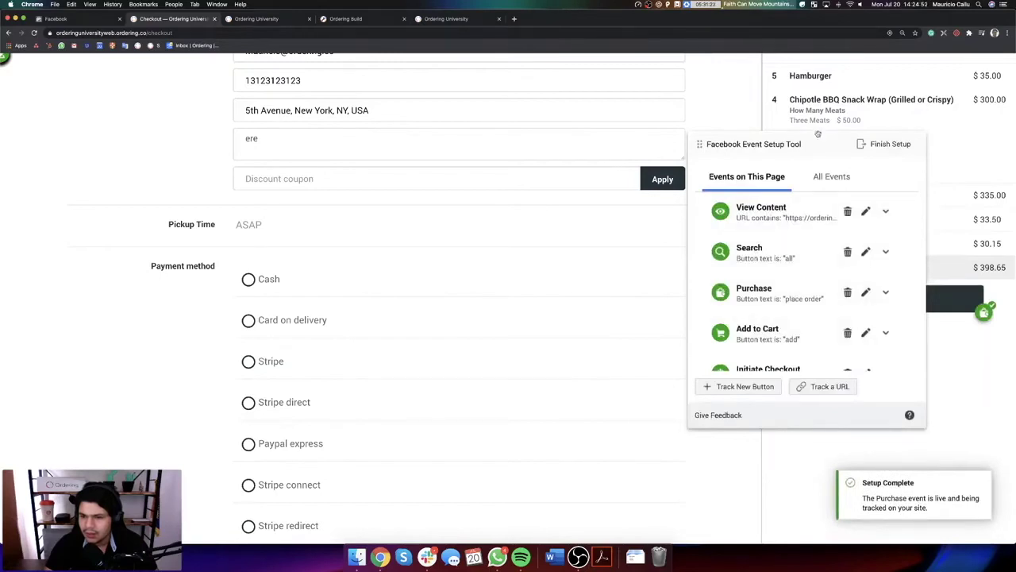
Step: Choose Cash as the payment method and place the order
click(842, 306)
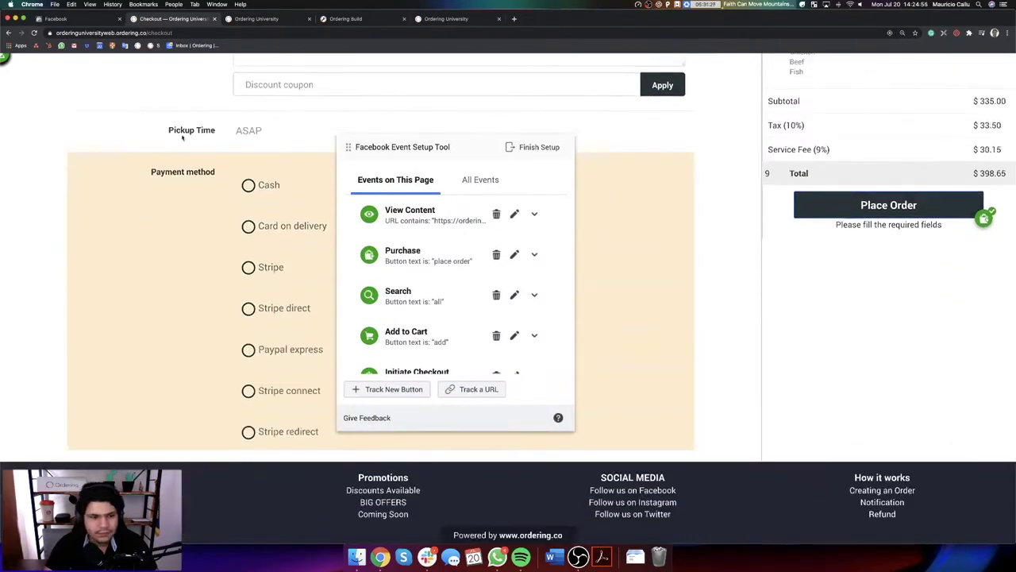
click(248, 188)
click(843, 203)
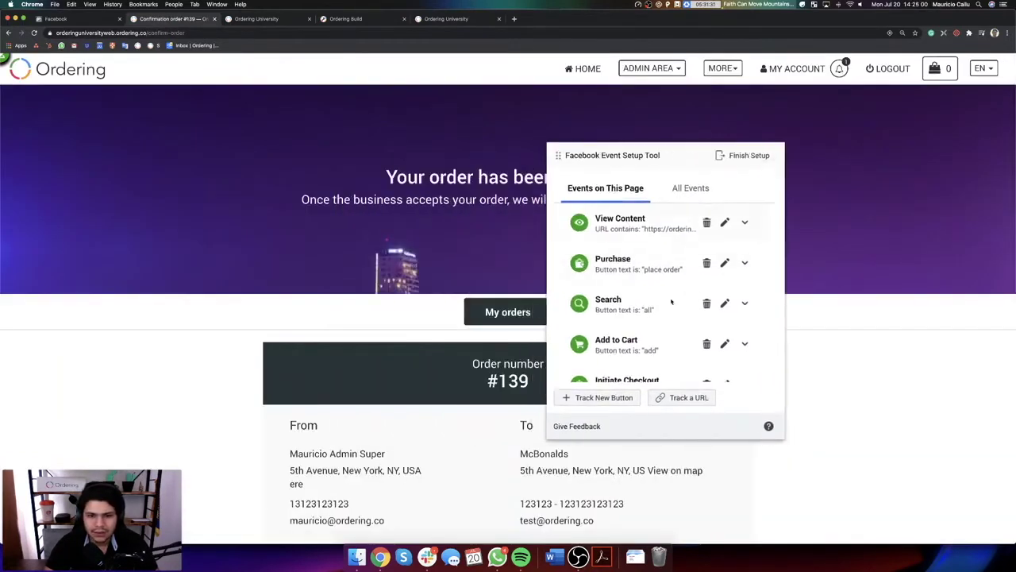
Step: Track the order confirmation page's URL as a Purchase event, using the URL equals rule with USD as the currency
click(674, 399)
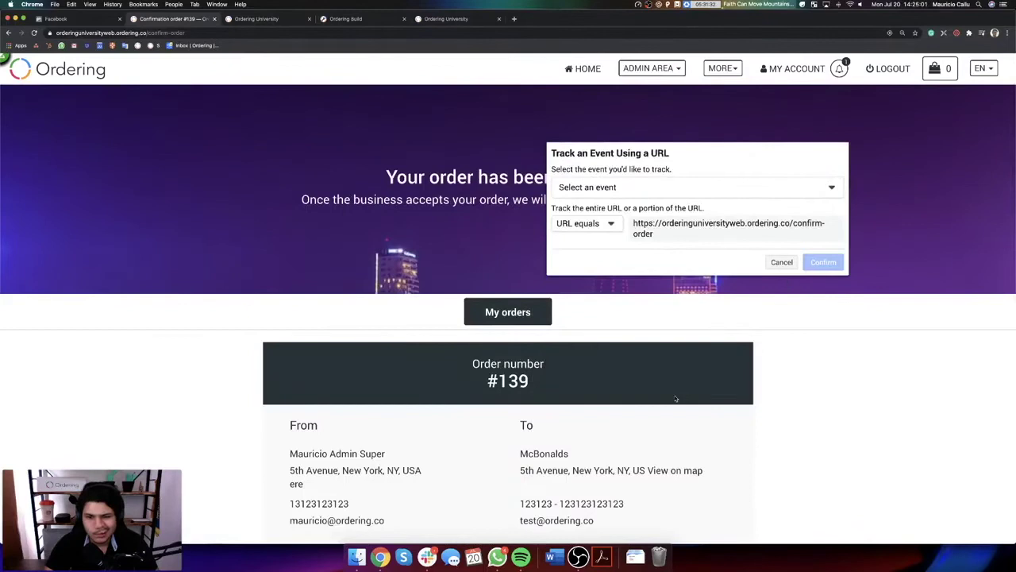
click(621, 188)
scroll(629, 307, down, 3)
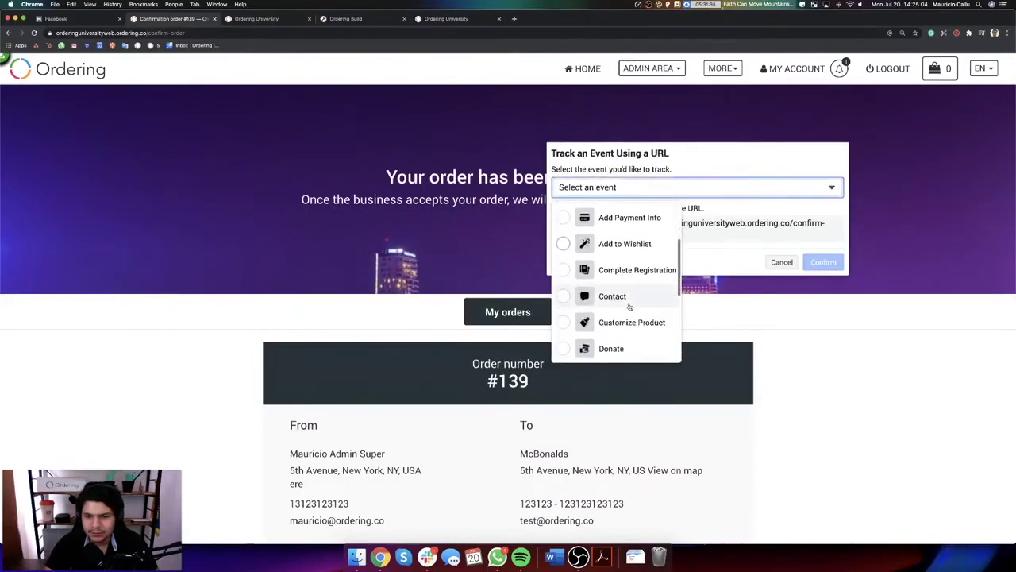
scroll(626, 258, down, 1)
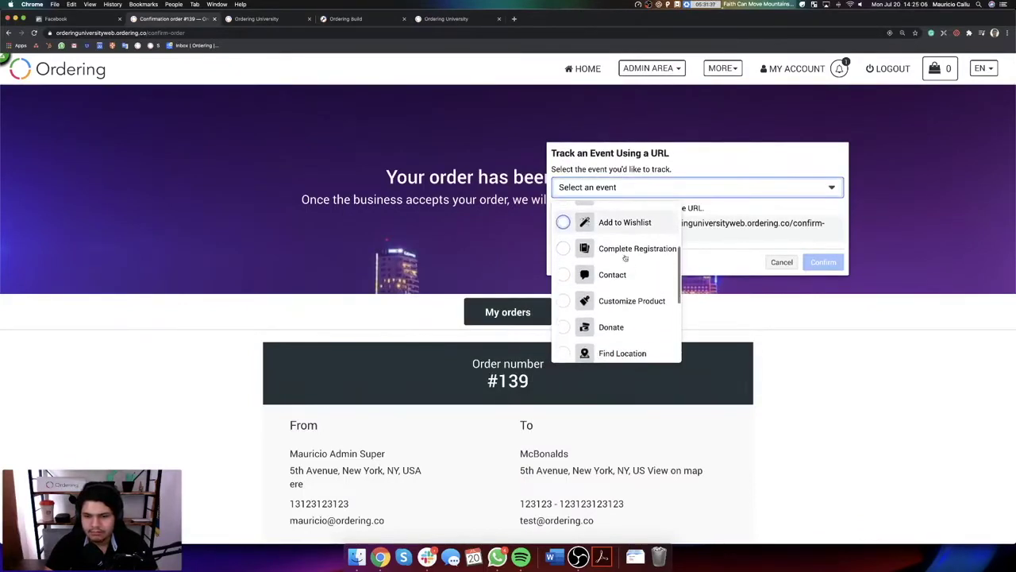
scroll(626, 258, down, 2)
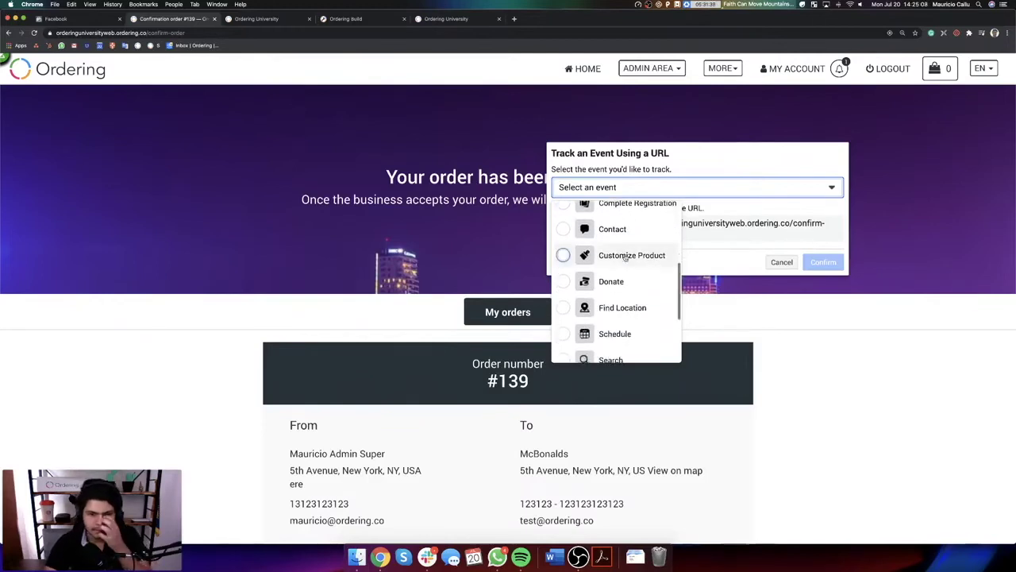
scroll(625, 259, down, 5)
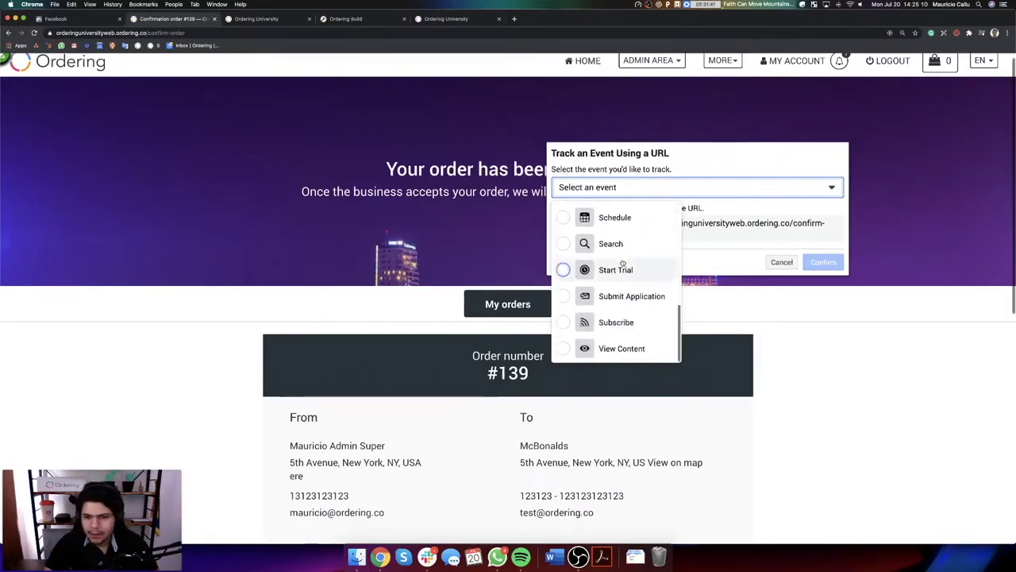
scroll(612, 278, up, 5)
click(605, 292)
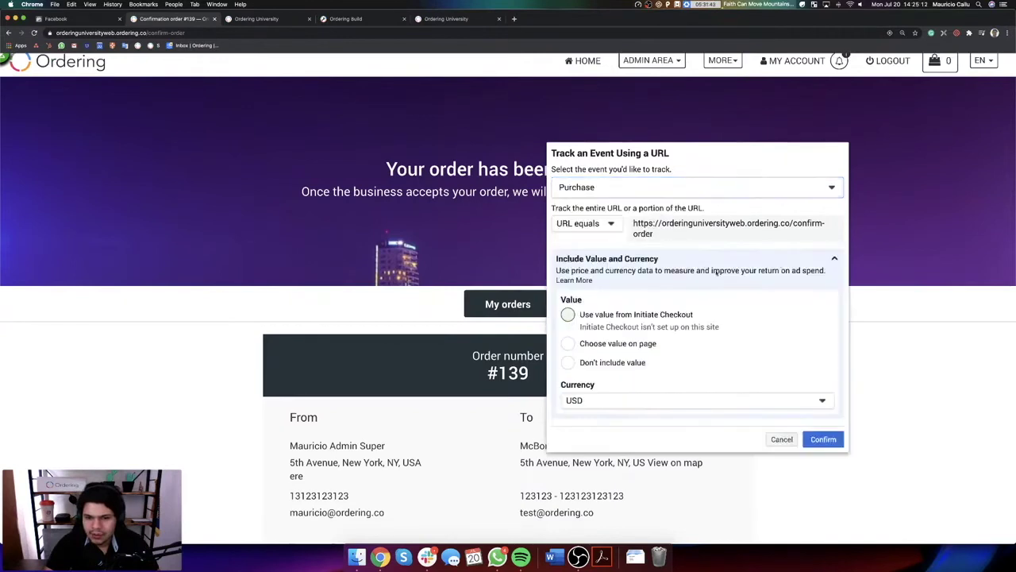
click(824, 439)
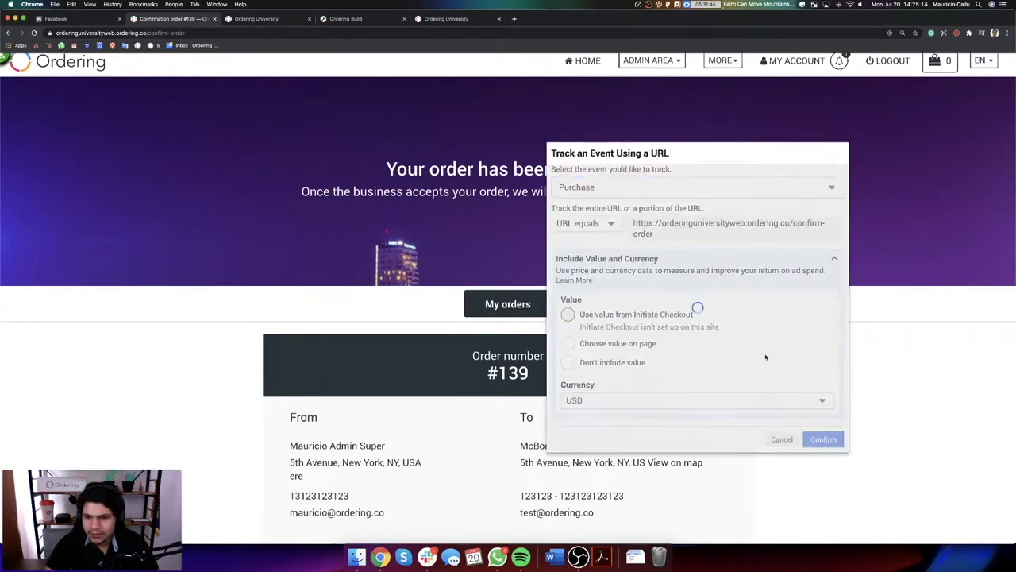
Step: Finish the setup in the Facebook Event Setup Tool and switch to the Ordering website's home page
scroll(617, 373, down, 4)
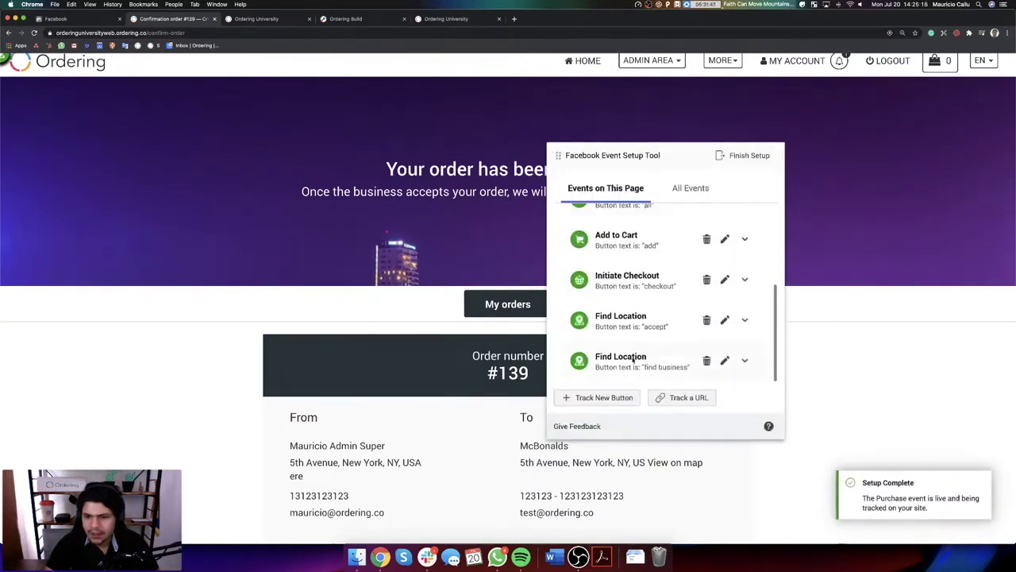
click(740, 155)
click(660, 441)
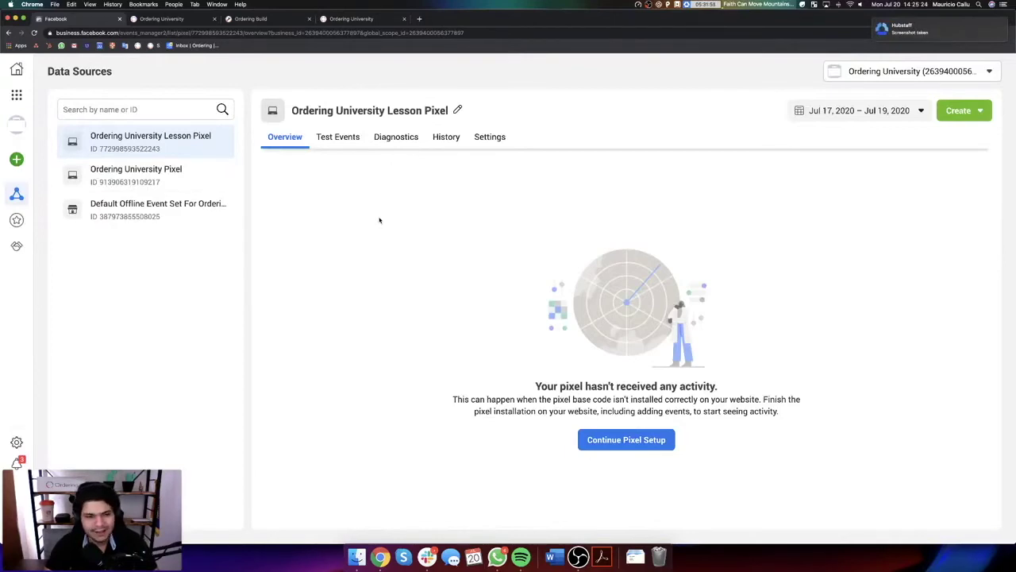
click(151, 141)
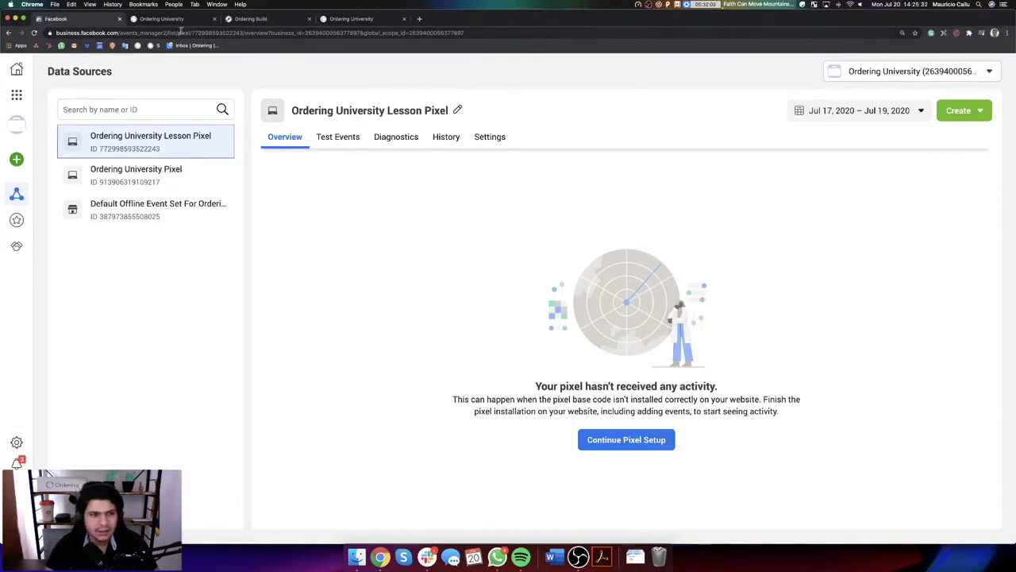
click(349, 18)
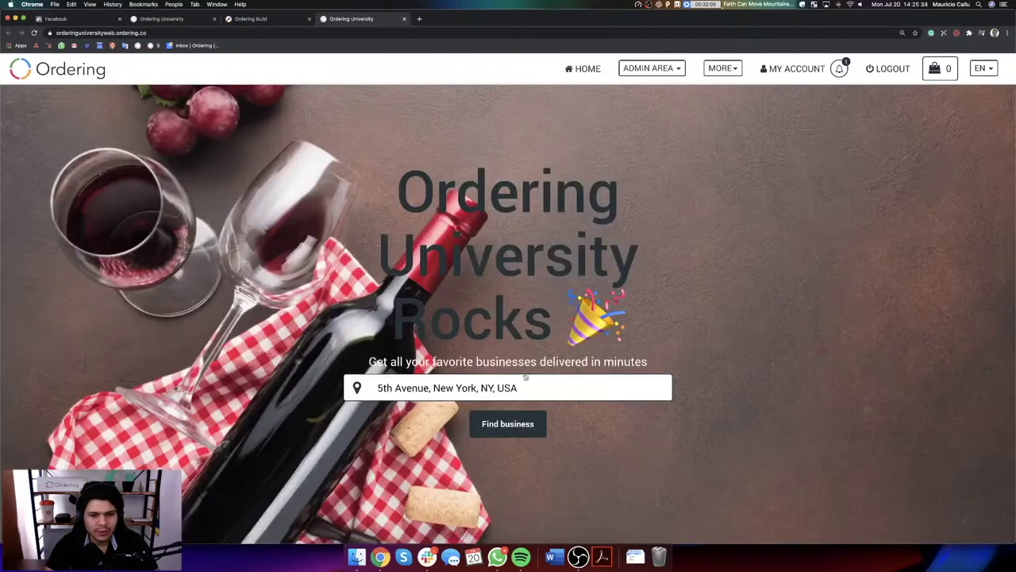
Step: Try to find businesses near the location in Toluca suggested on the address map
click(517, 388)
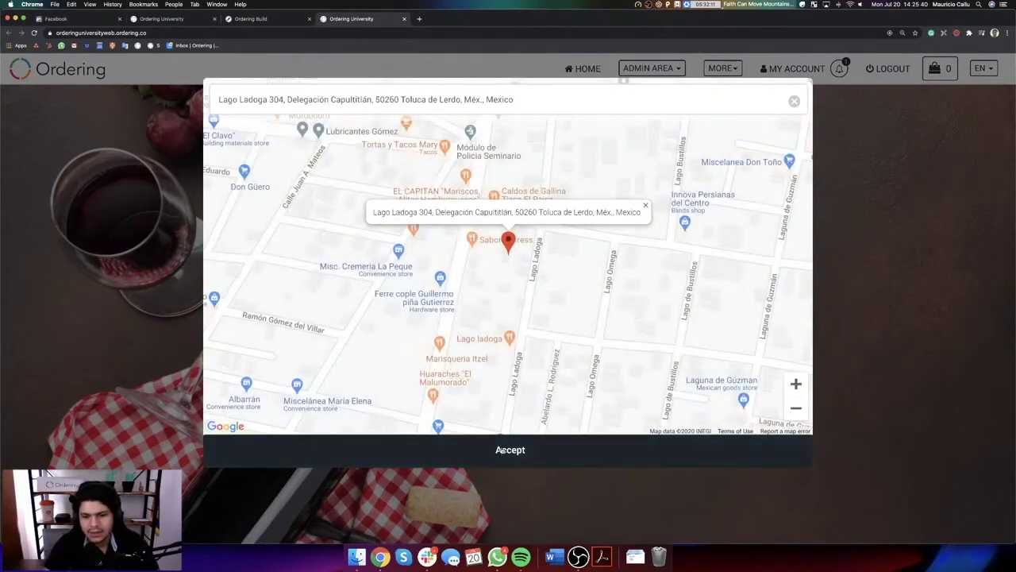
click(500, 451)
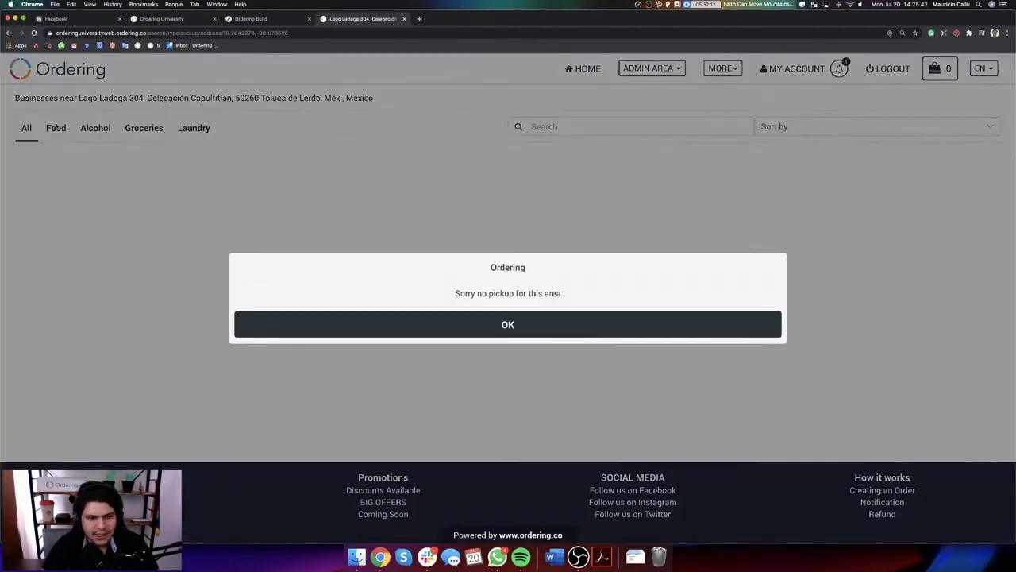
click(483, 328)
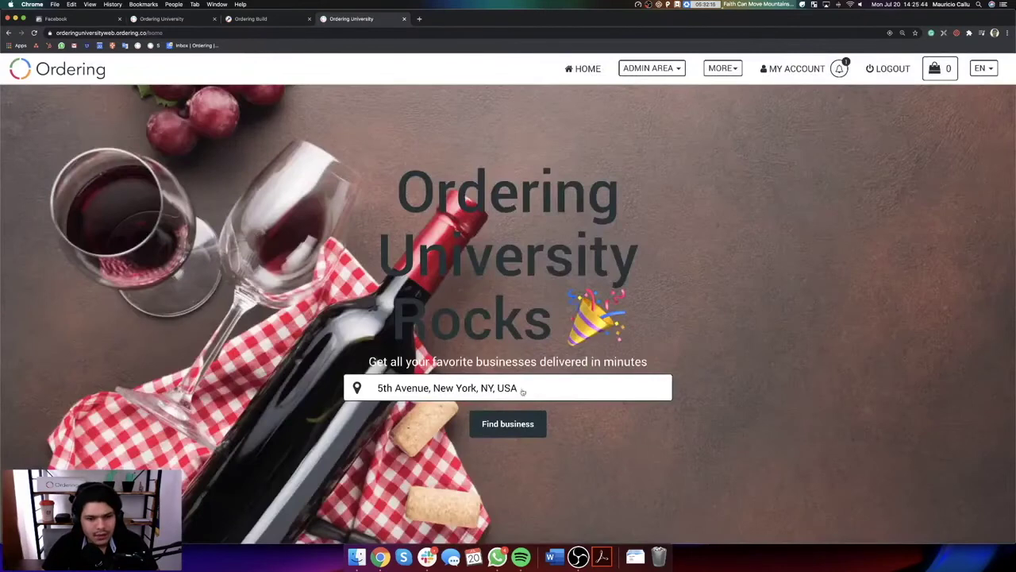
Step: Set the website's search address to the New York location and accept it on the map
click(497, 387)
triple_click(287, 103)
text(5th)
click(287, 129)
click(548, 448)
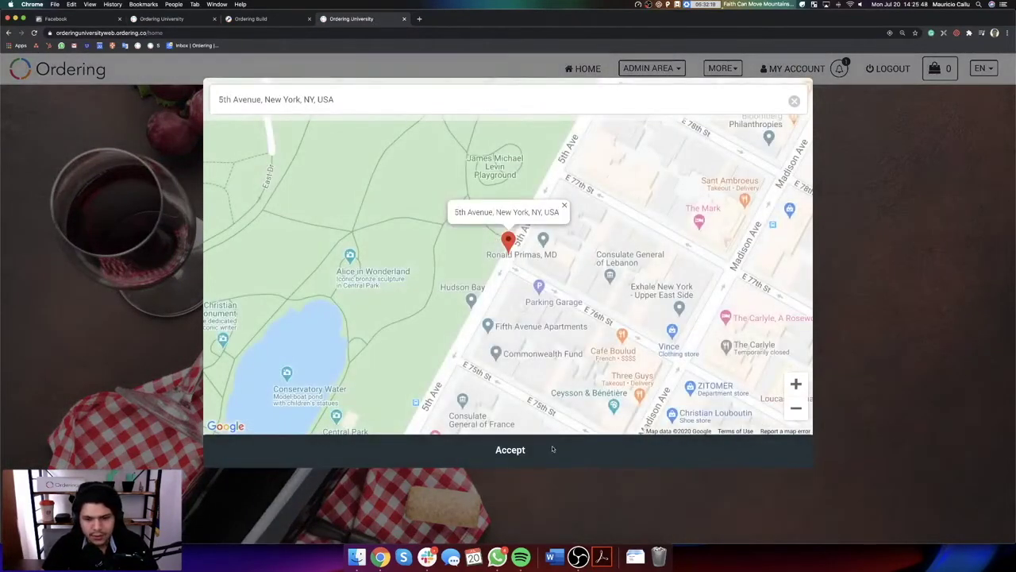
Step: Open McBonalds from the Food category and add five Cheeseburgers to the order
click(55, 127)
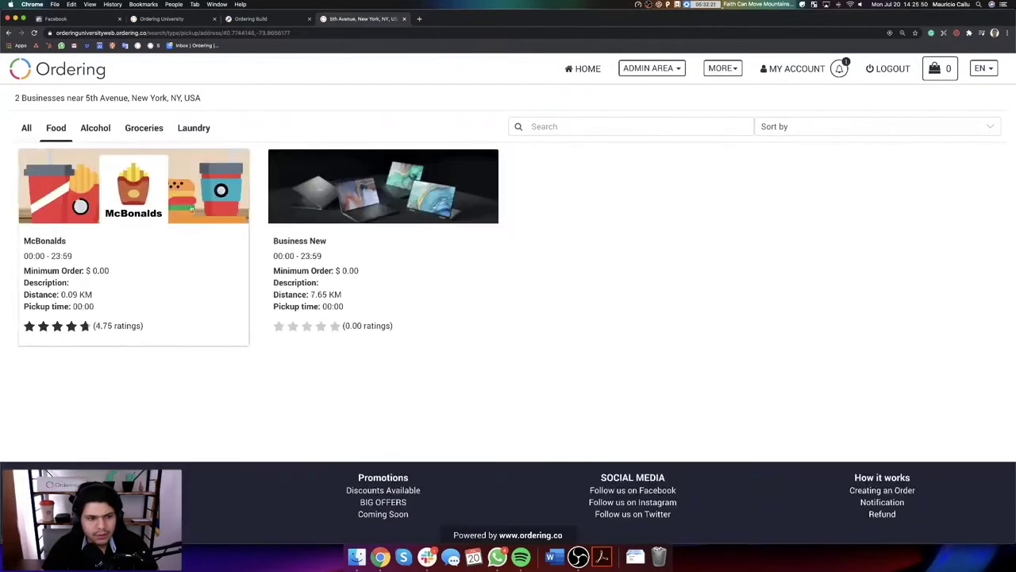
click(357, 252)
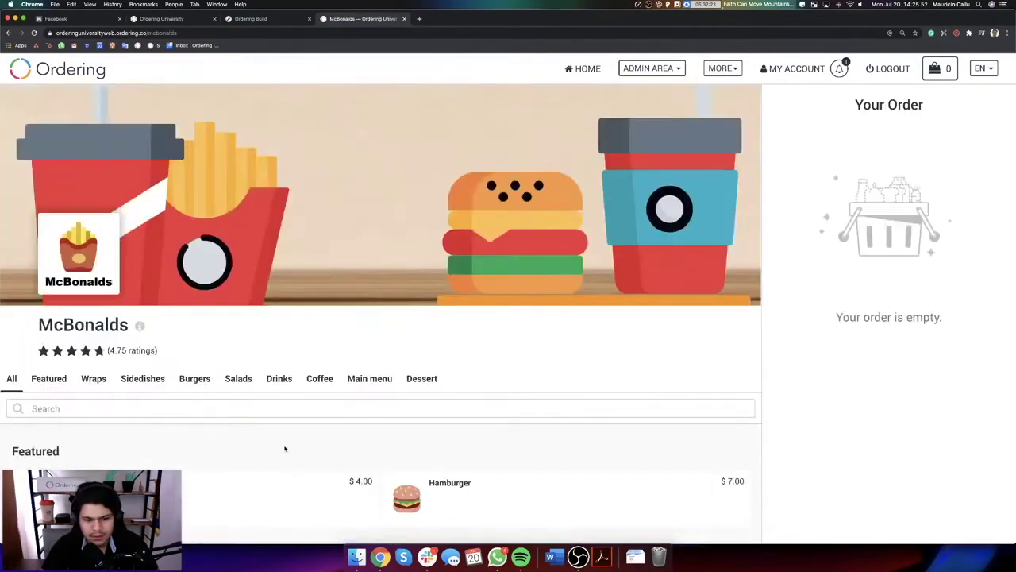
click(291, 497)
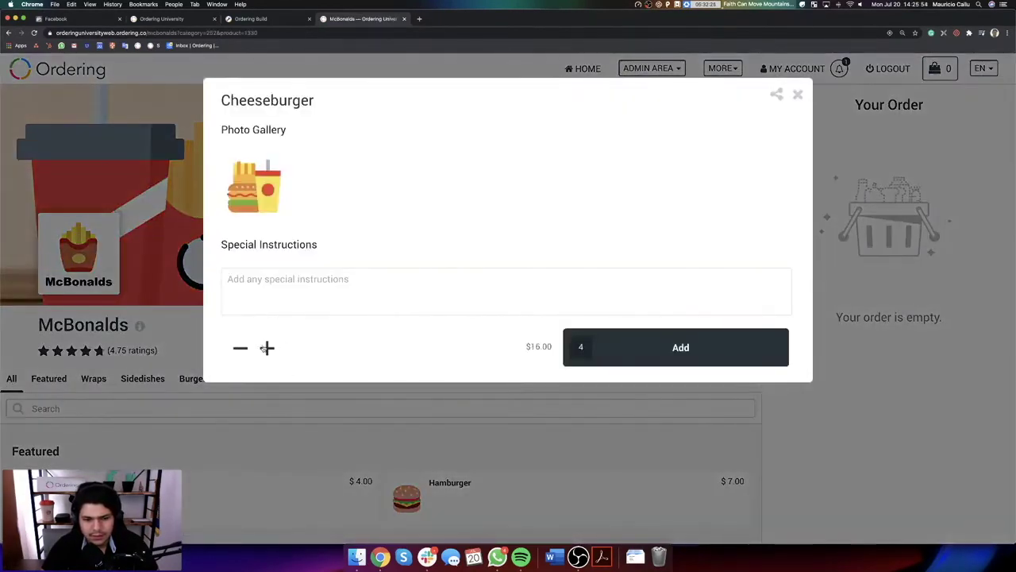
click(708, 340)
Step: Proceed to checkout with the Cheeseburgers, choose Cash as the payment method and place the order
click(889, 173)
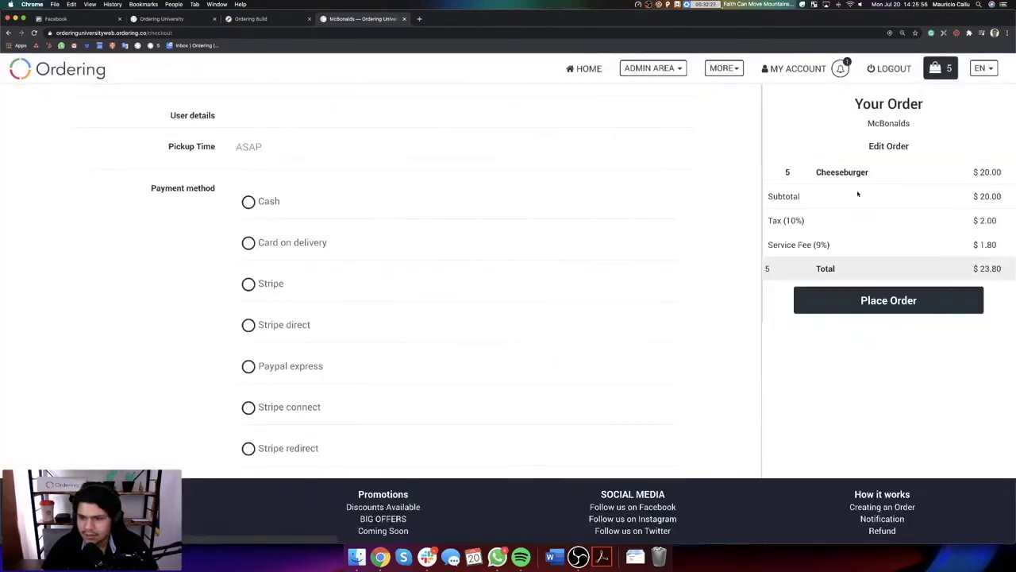
click(268, 375)
click(876, 297)
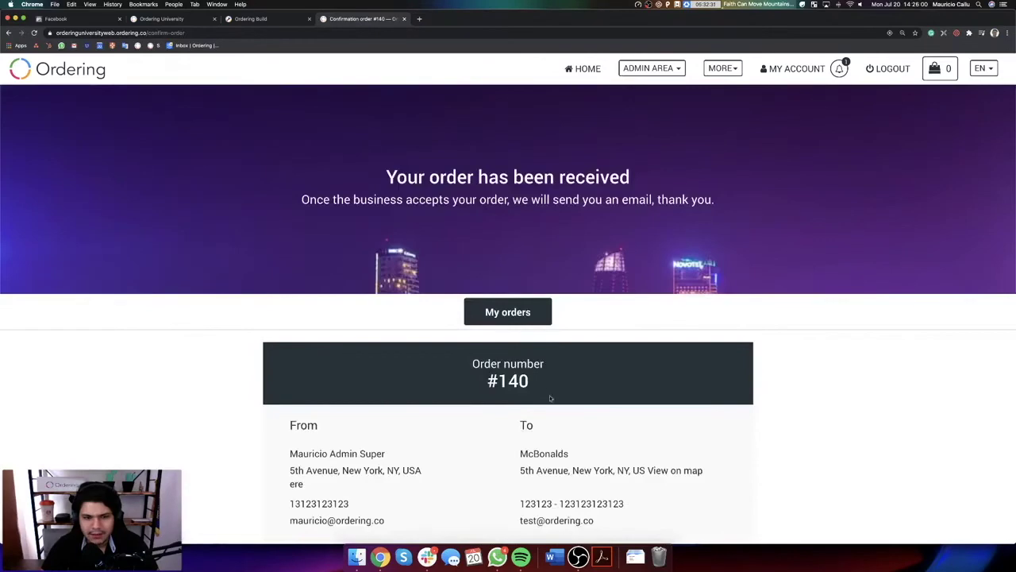
Step: Return to the home page, find businesses at the saved address and open Business New from the Food category
click(93, 79)
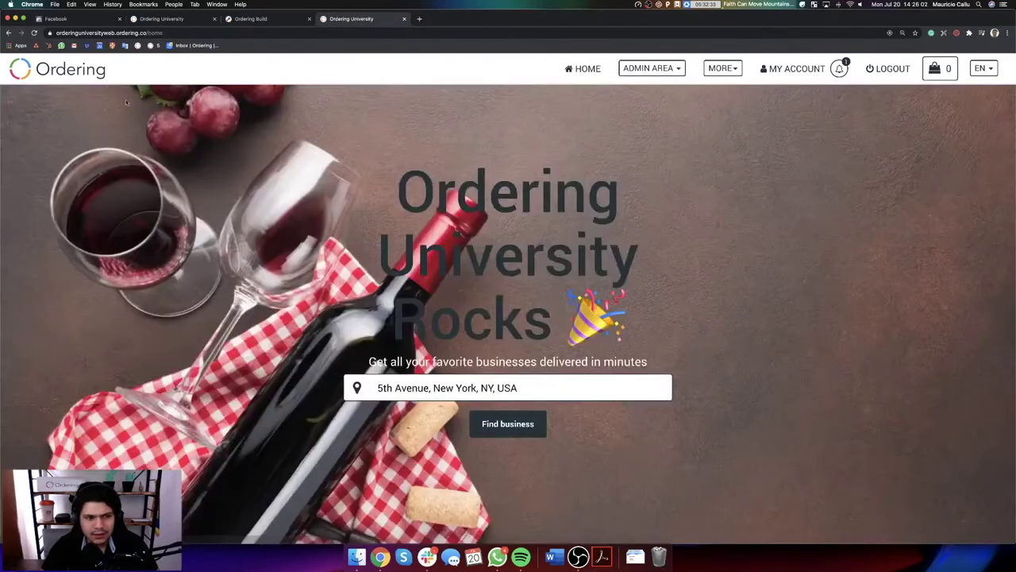
click(524, 416)
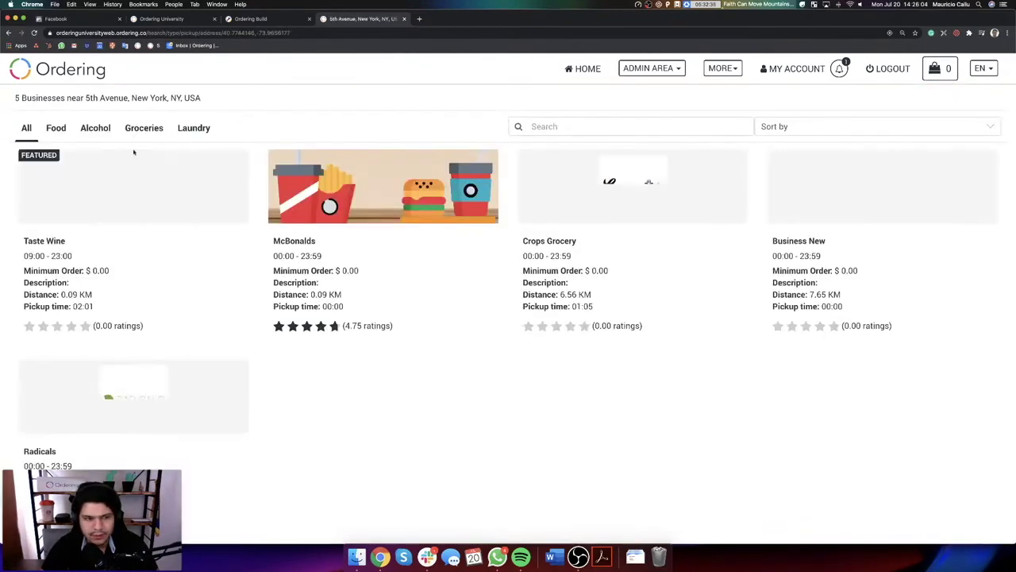
click(57, 128)
click(440, 285)
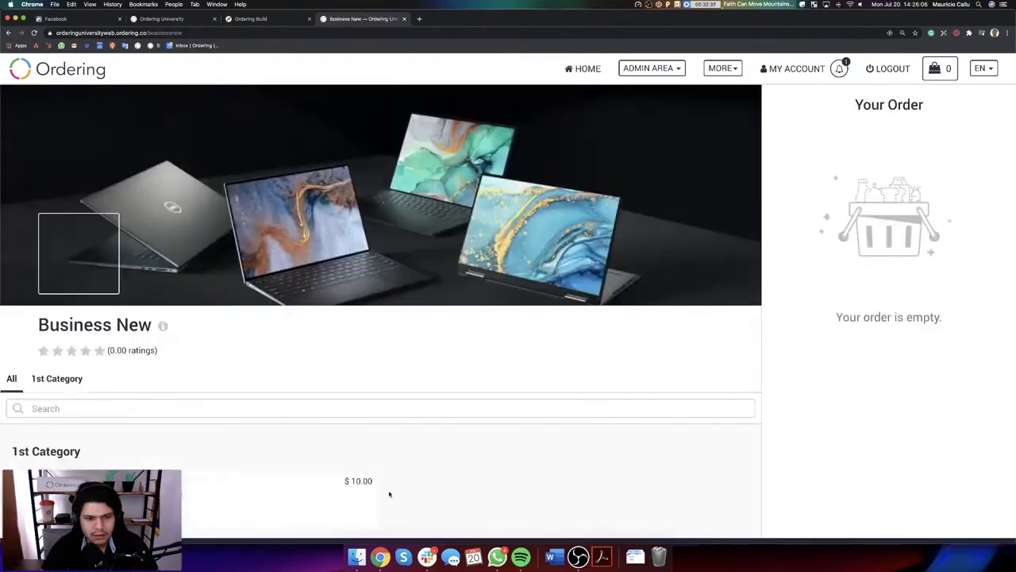
Step: Add five units of 1st Product with the Medium screen size to the order
click(189, 499)
click(246, 360)
scroll(377, 404, down, 2)
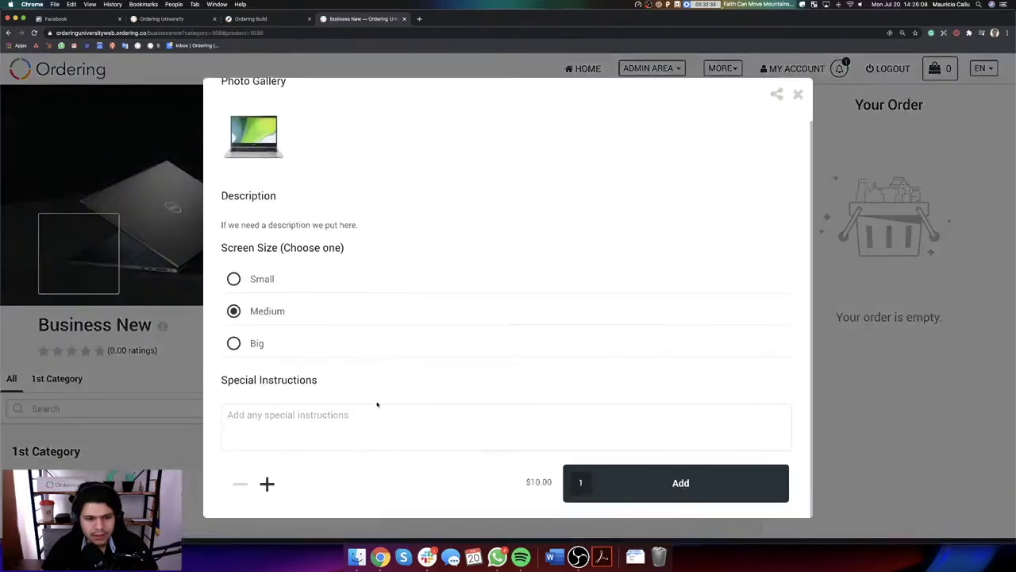
click(699, 474)
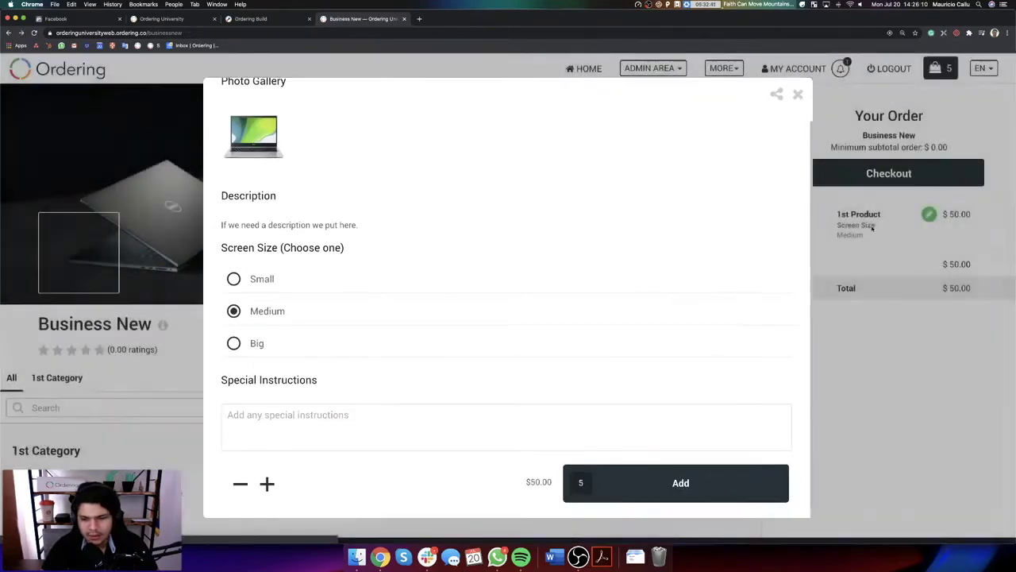
Step: Check out and place the Business New order with Cash as the payment method, returning to the home page
click(890, 172)
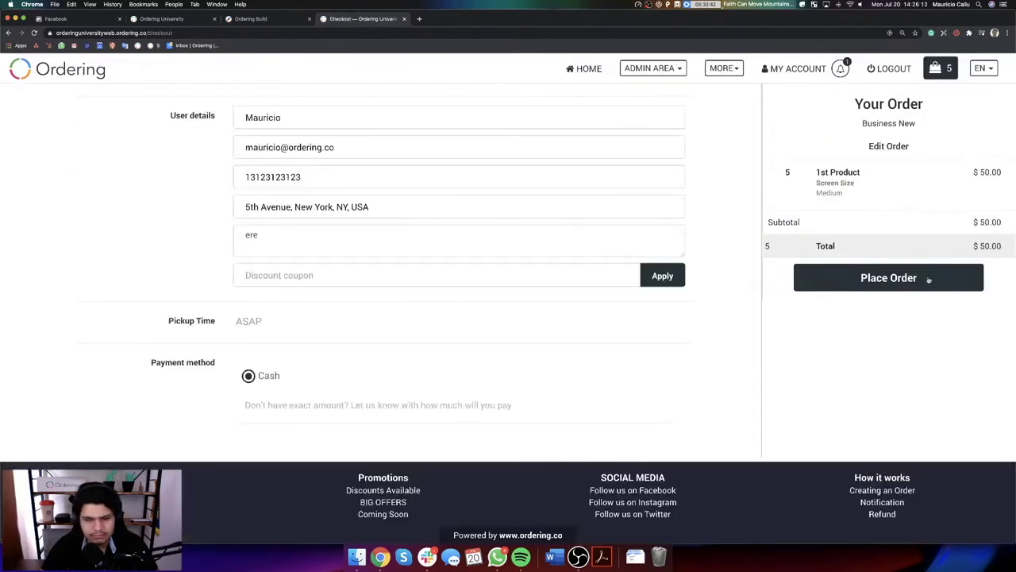
click(930, 281)
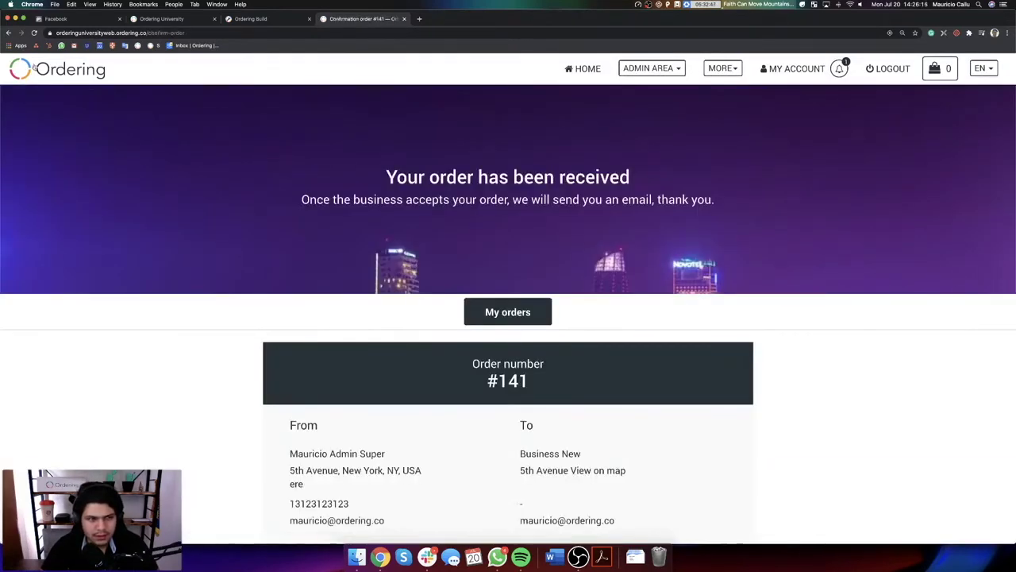
click(33, 68)
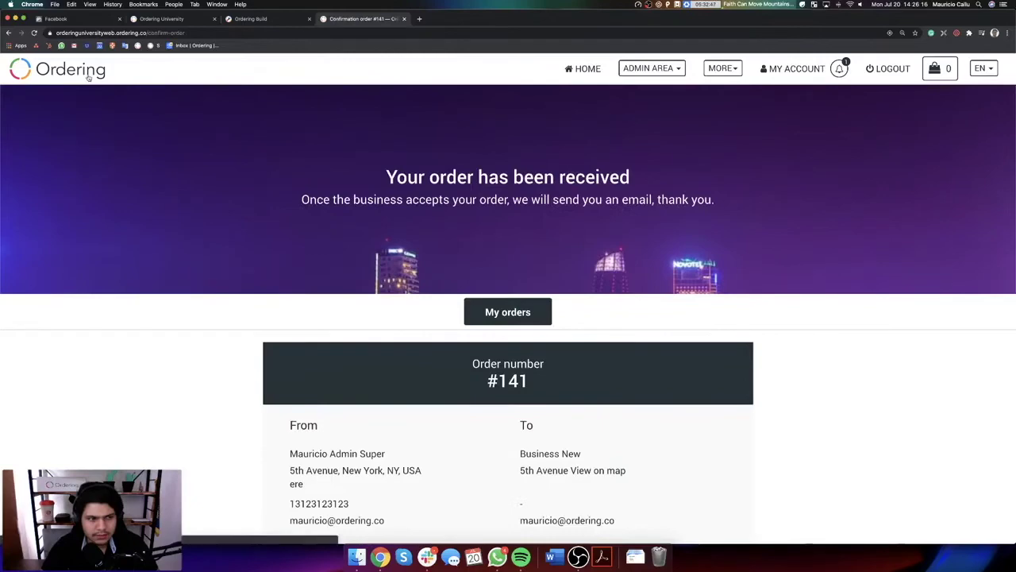
Step: Switch to Facebook Events Manager and check the Ordering University Lesson Pixel's overview and its installation options
click(77, 18)
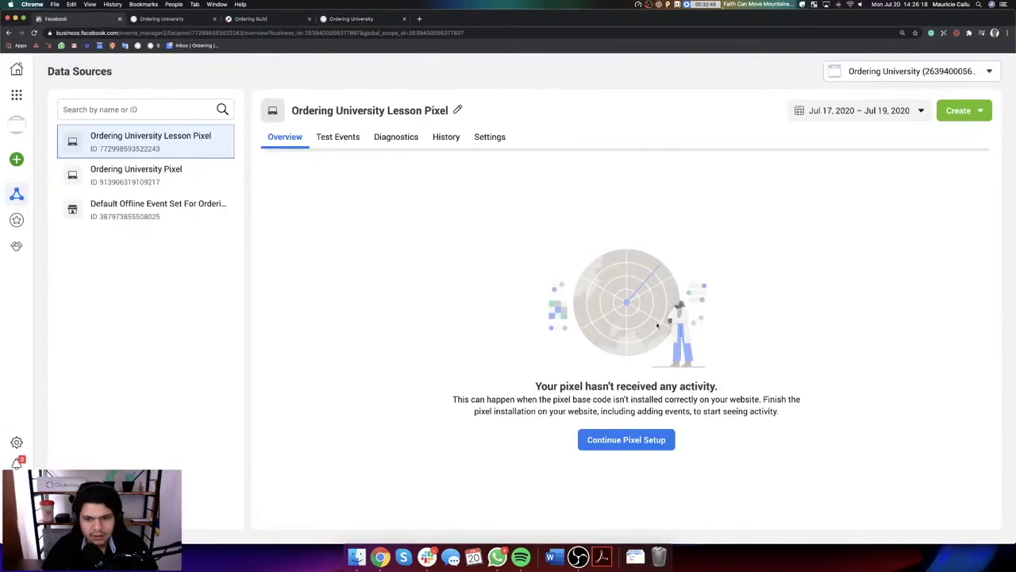
click(334, 138)
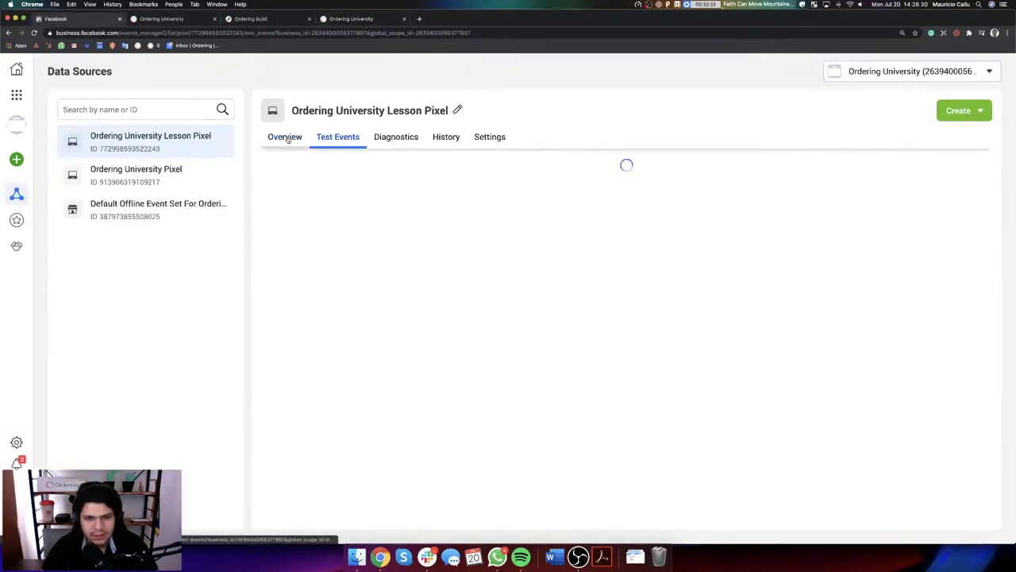
click(287, 141)
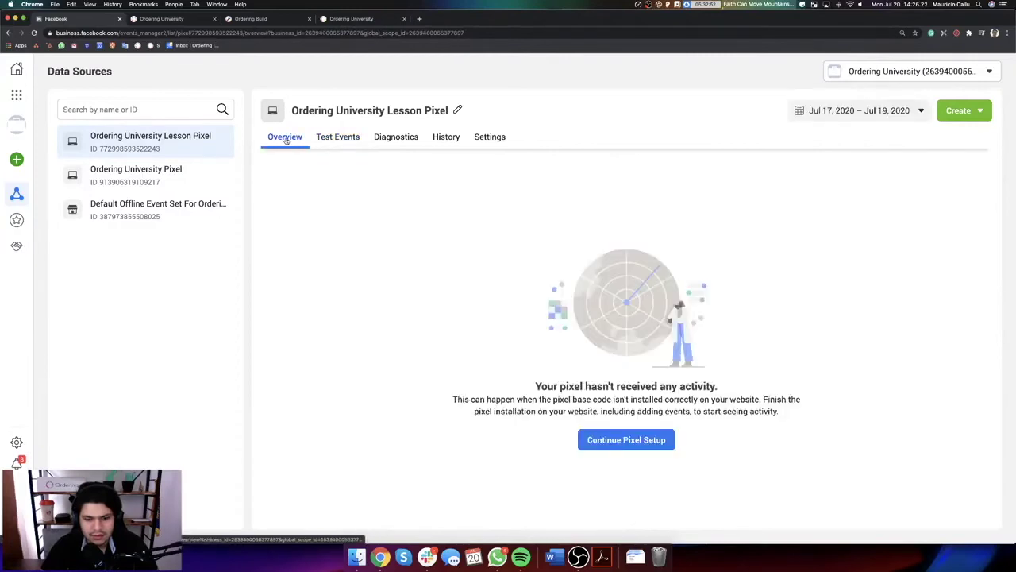
click(624, 442)
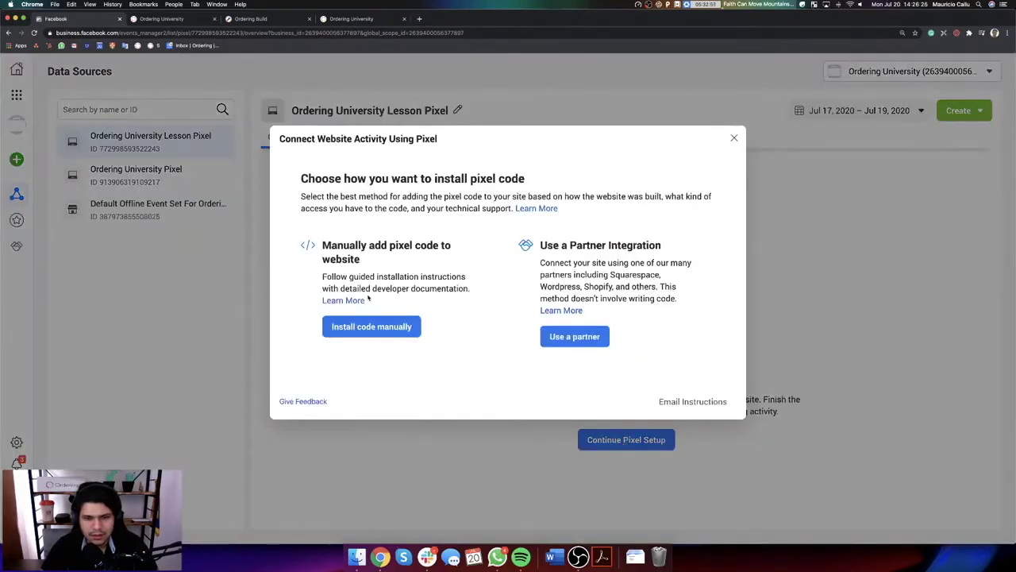
click(732, 140)
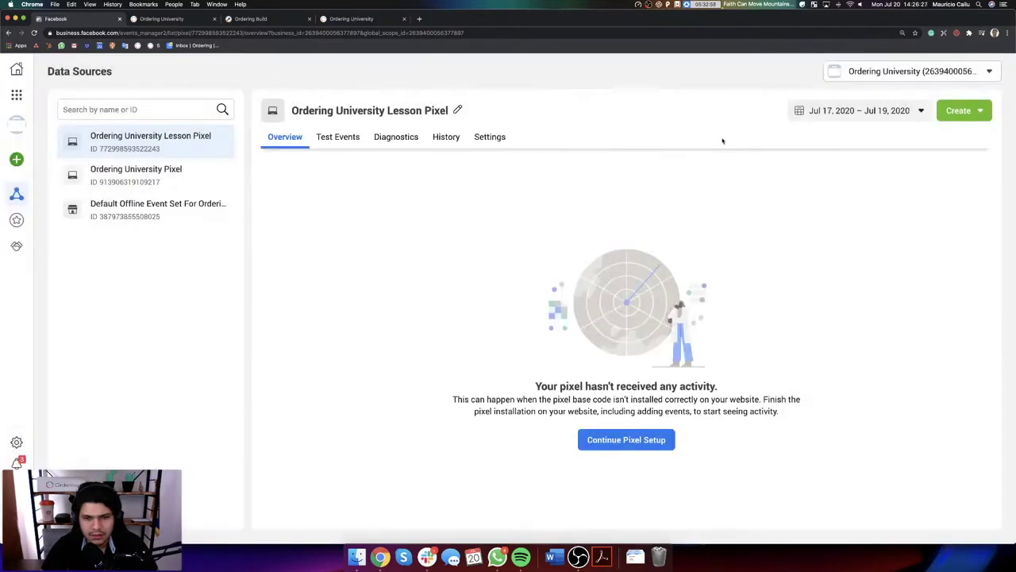
Step: Open the pixel's Test Events page and launch the Ordering website from it to test browser events
click(339, 141)
scroll(631, 348, down, 3)
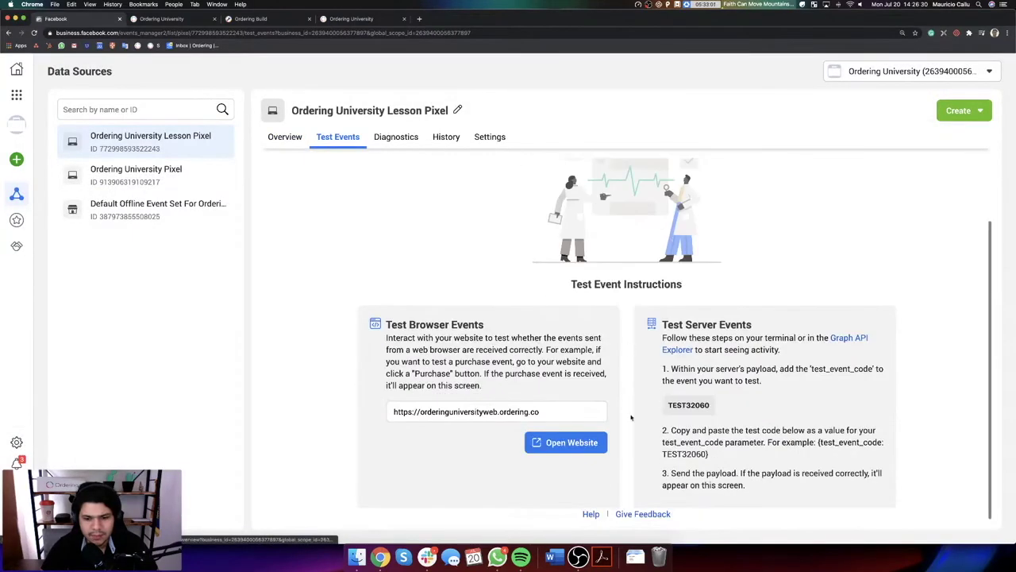
click(569, 443)
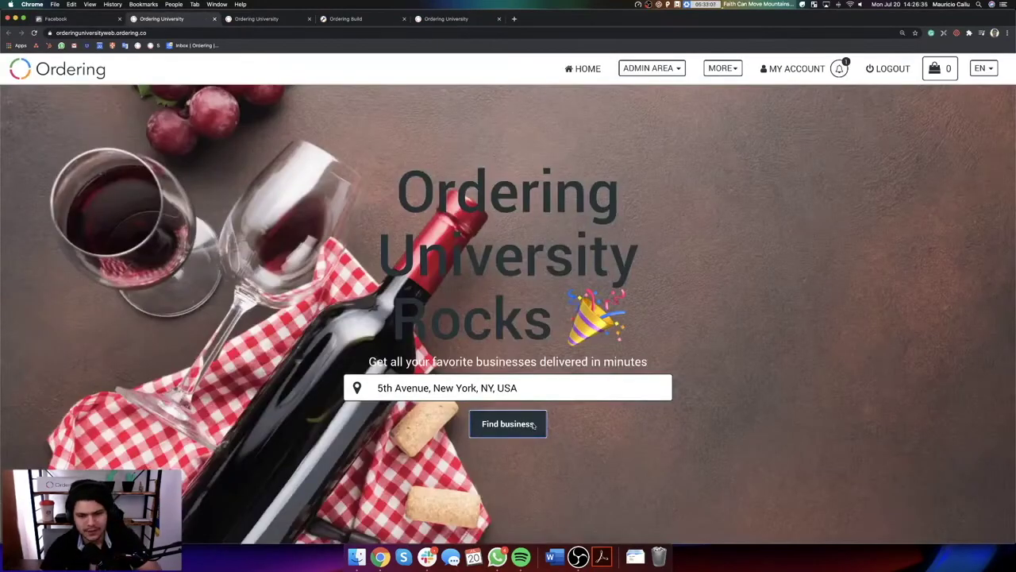
Step: Find businesses near 5th Avenue, New York, NY, USA, and open McBonalds from the Food category
click(531, 424)
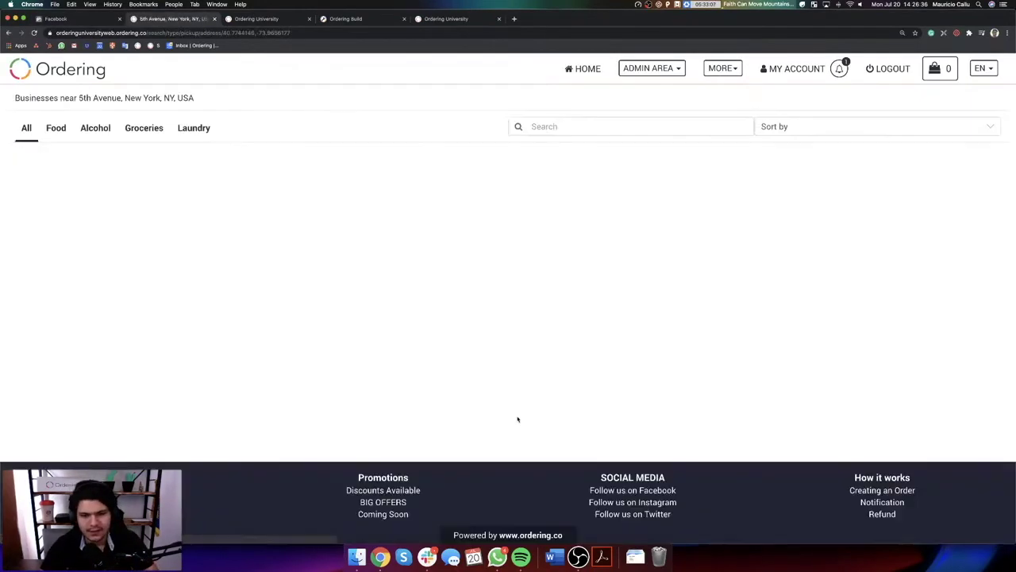
click(55, 128)
click(178, 201)
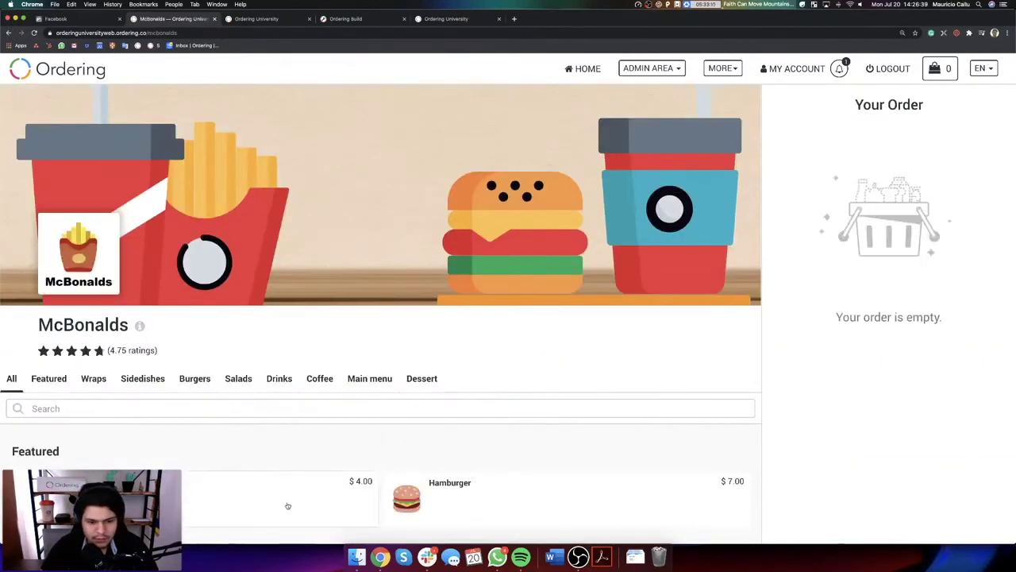
Step: Add six units of the featured Cheeseburger to the order
click(288, 505)
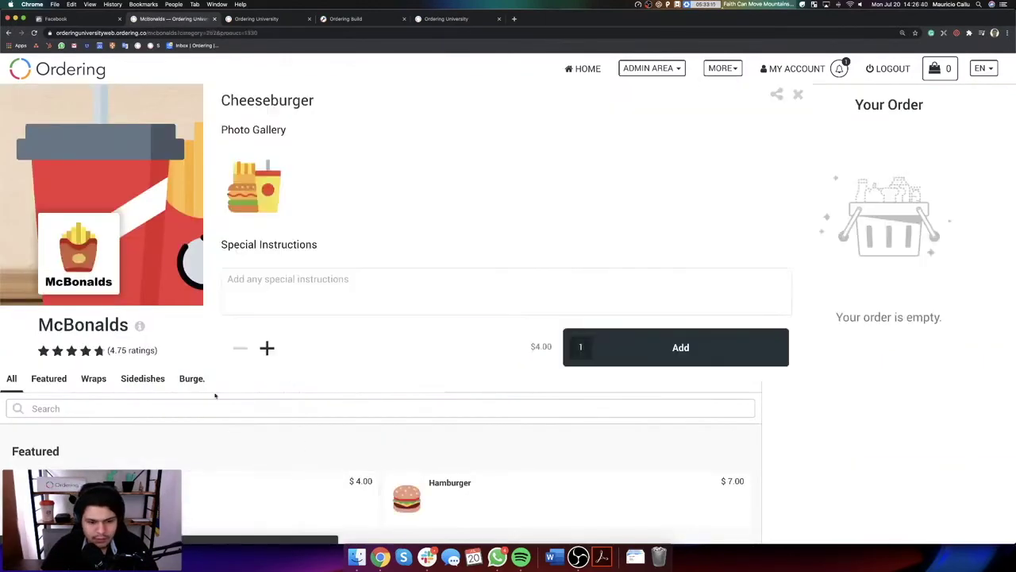
click(267, 348)
click(266, 348)
click(644, 347)
Step: Check out the McBonalds order, choose a payment method and place the order
click(889, 172)
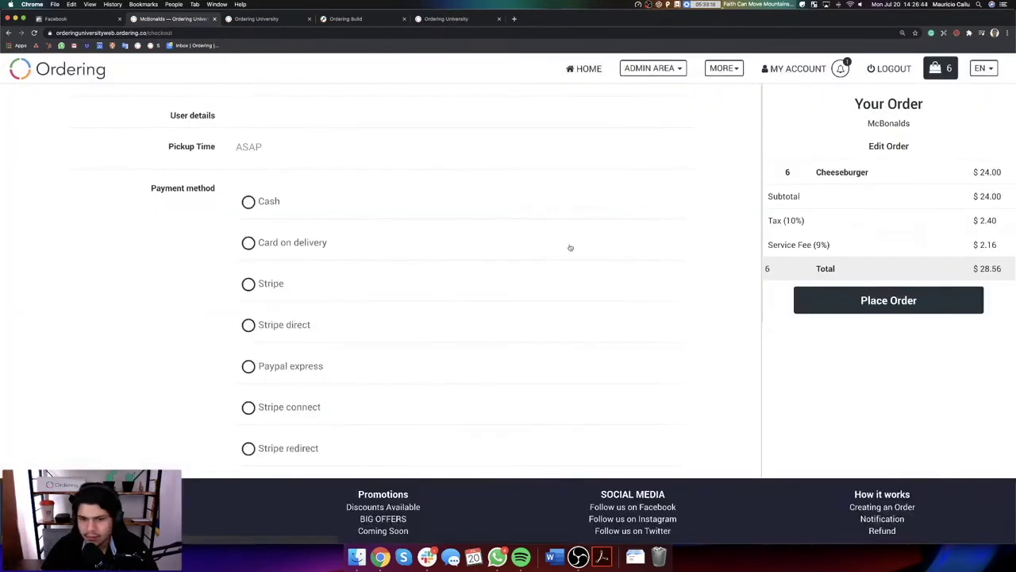
click(248, 376)
click(876, 308)
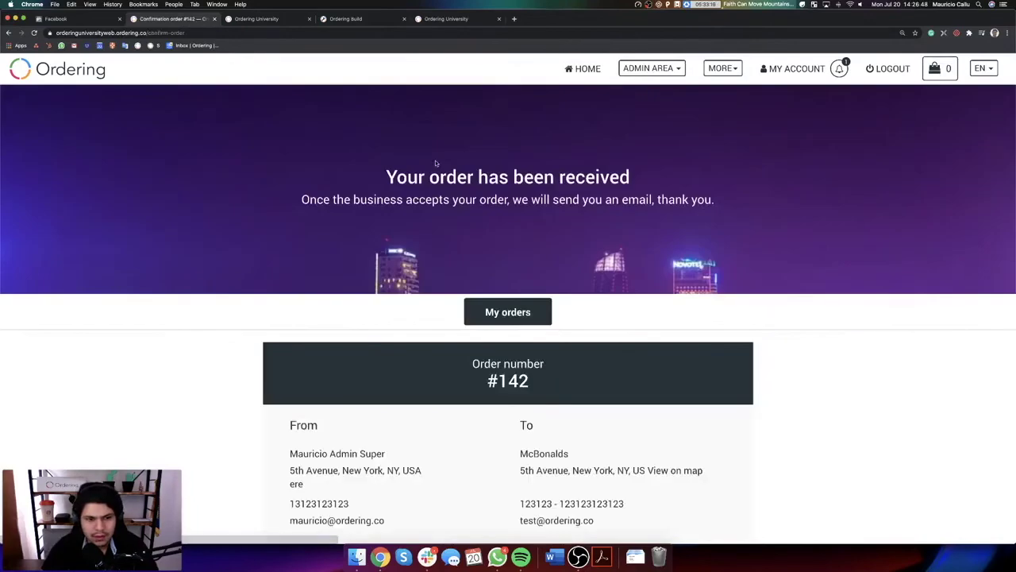
Step: Return to Facebook Events Manager and review the test events received for the Ordering University Lesson Pixel
click(87, 15)
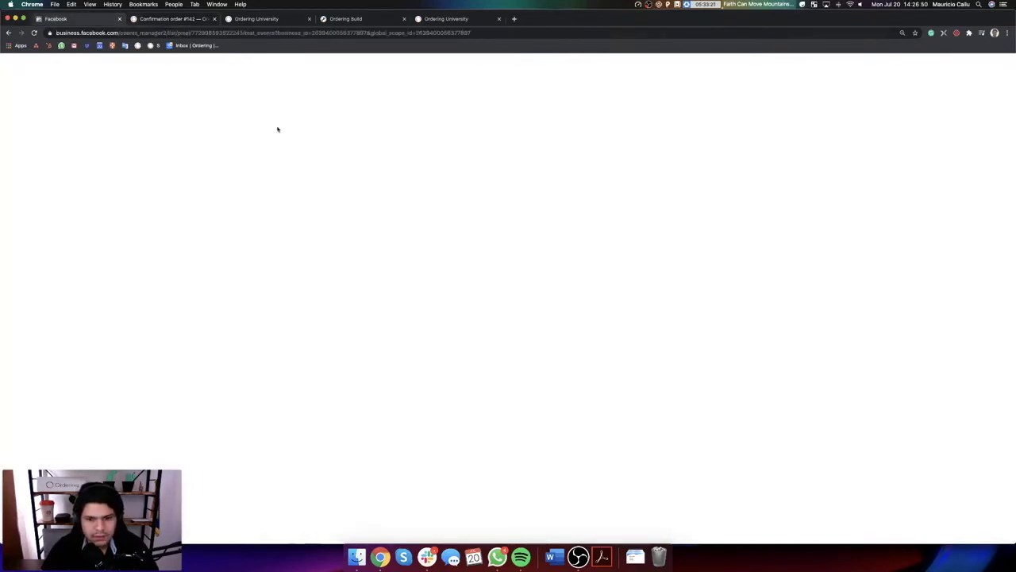
scroll(493, 293, down, 1)
scroll(492, 293, down, 10)
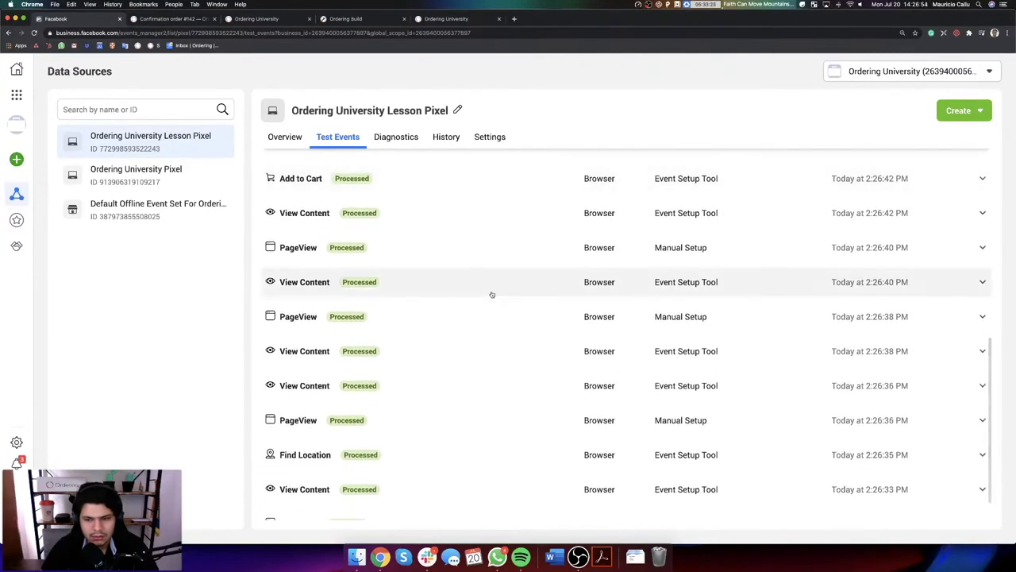
scroll(492, 293, up, 10)
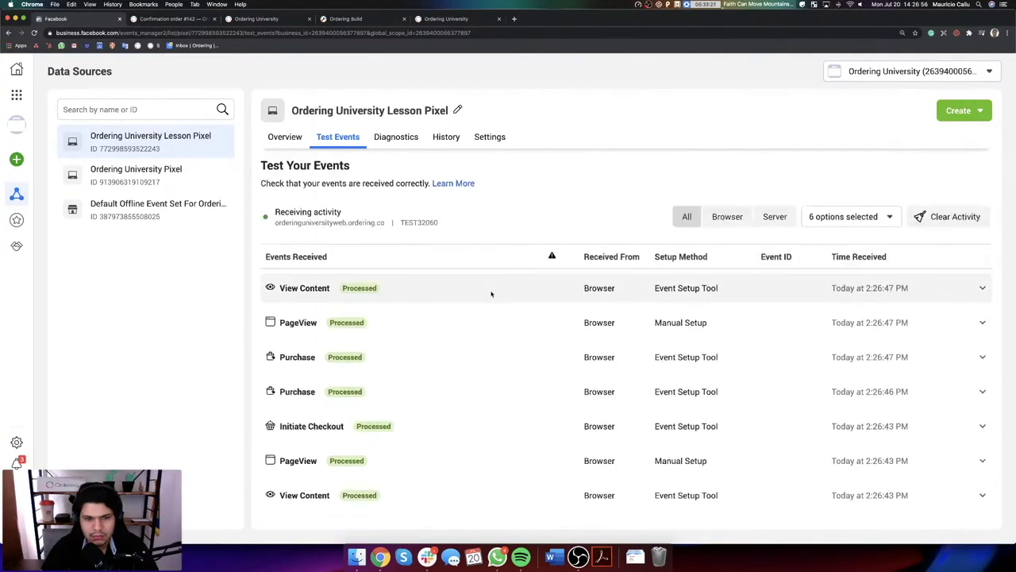
click(274, 139)
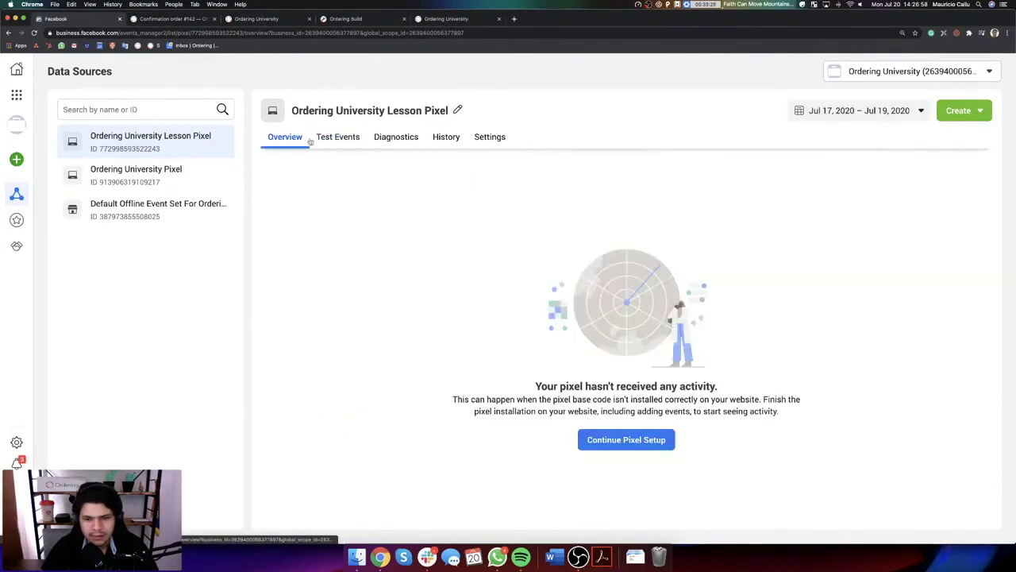
click(358, 140)
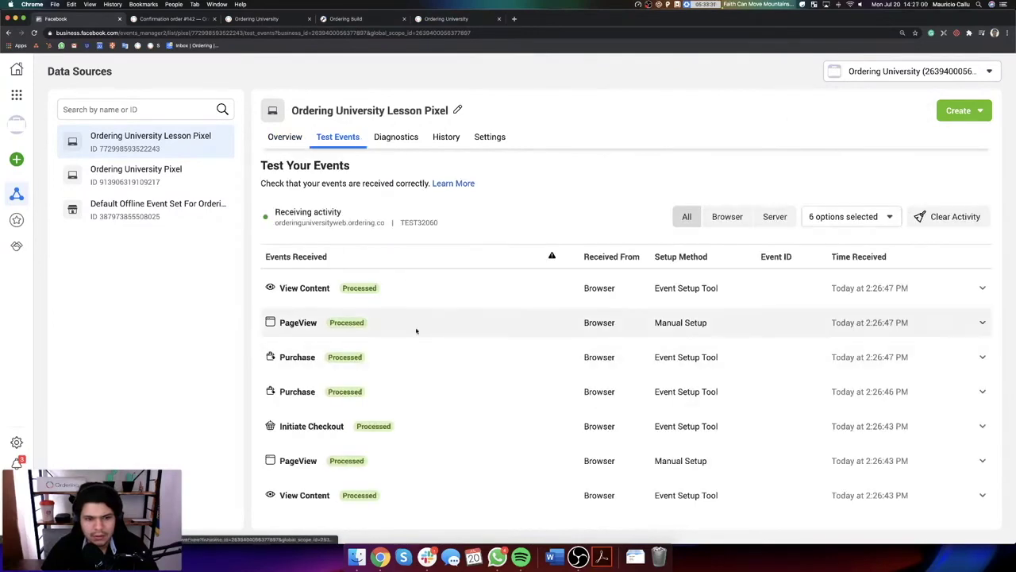
scroll(416, 330, down, 10)
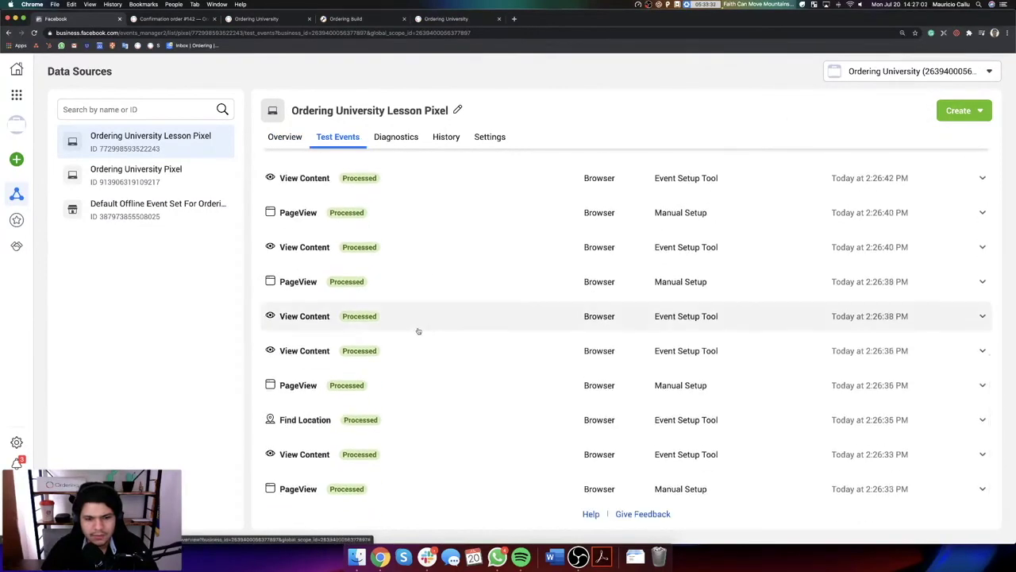
scroll(420, 386, up, 10)
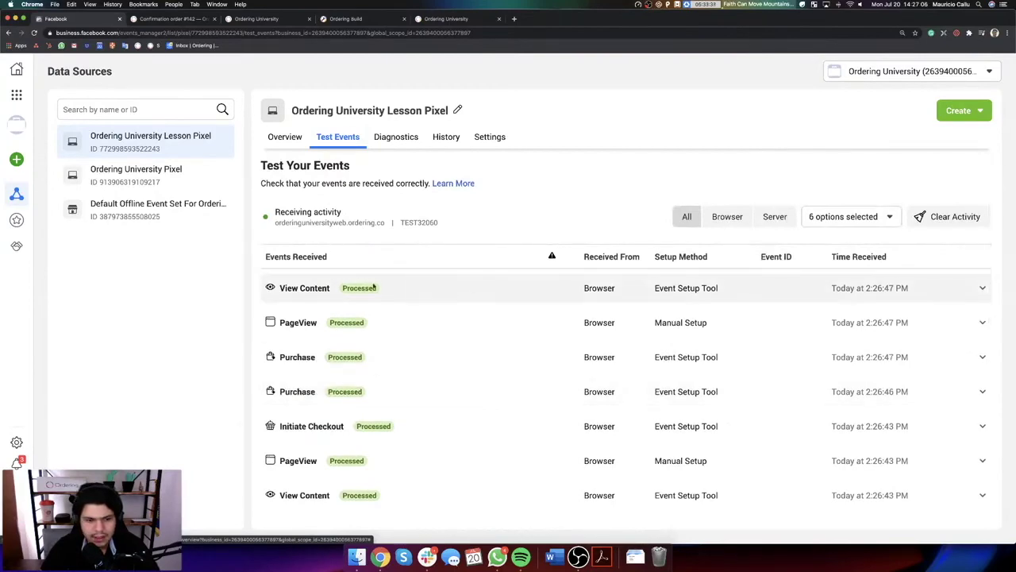
scroll(556, 356, down, 3)
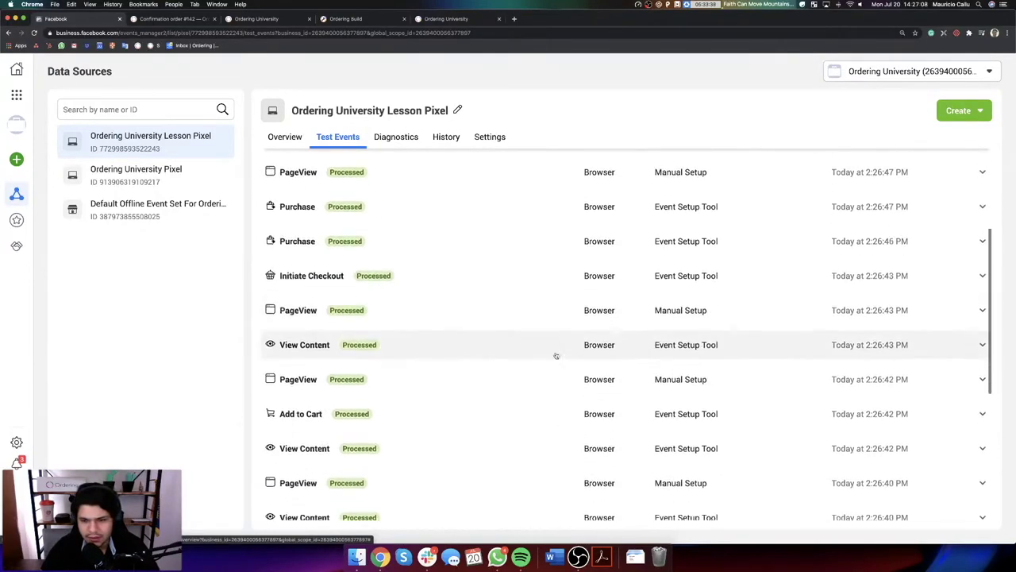
scroll(556, 356, up, 3)
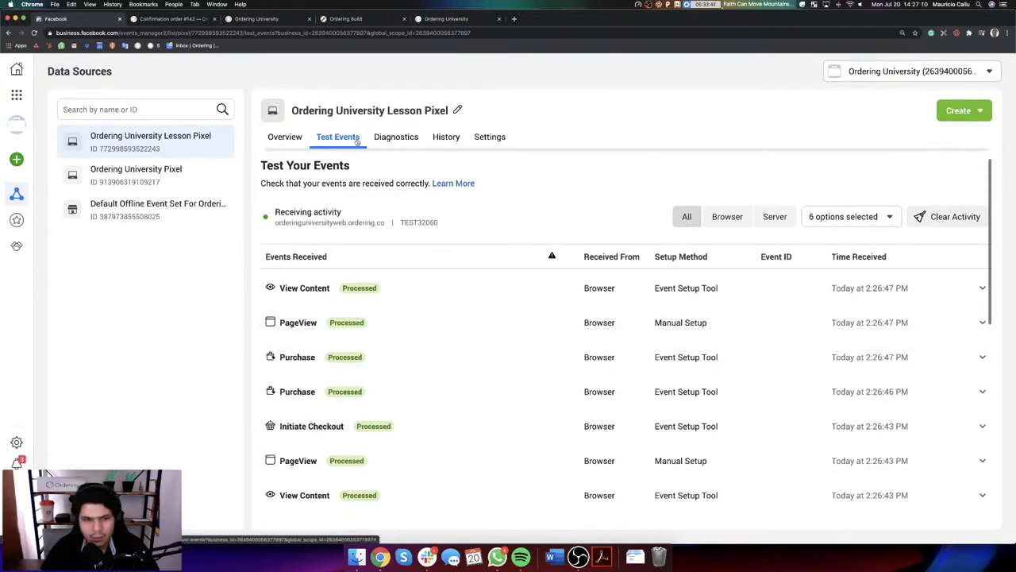
Step: Check the lesson pixel's Diagnostics page for issues and go back to its overview
click(388, 139)
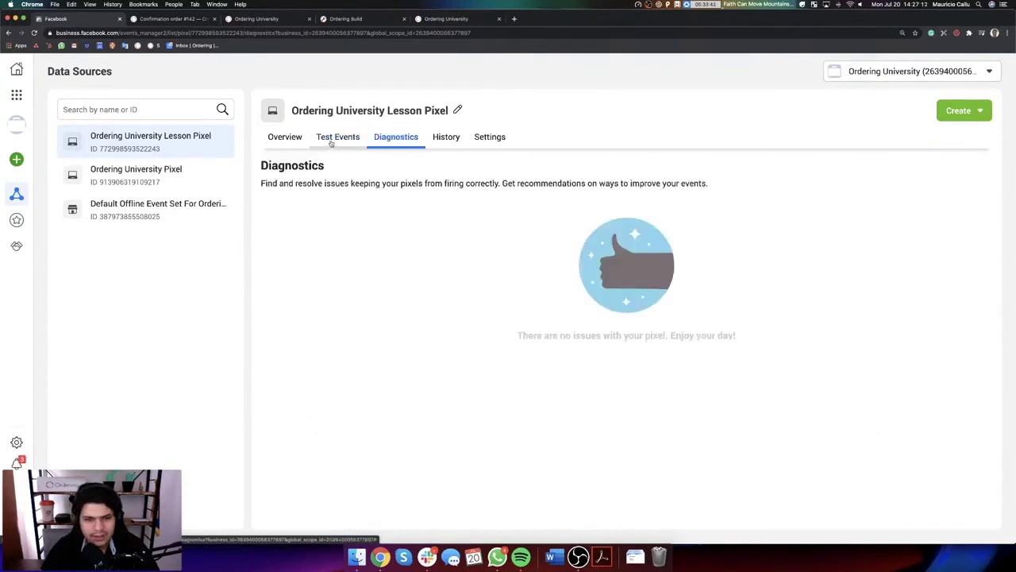
click(318, 141)
click(286, 140)
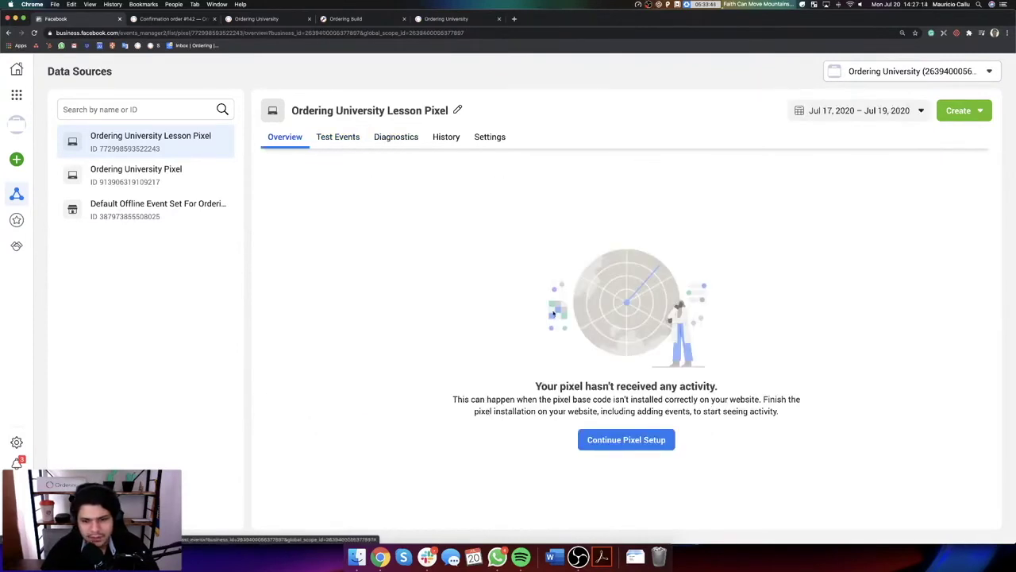
Step: View the Default Offline Event Set and examine the events listed in the Ordering University Pixel's overview
click(124, 216)
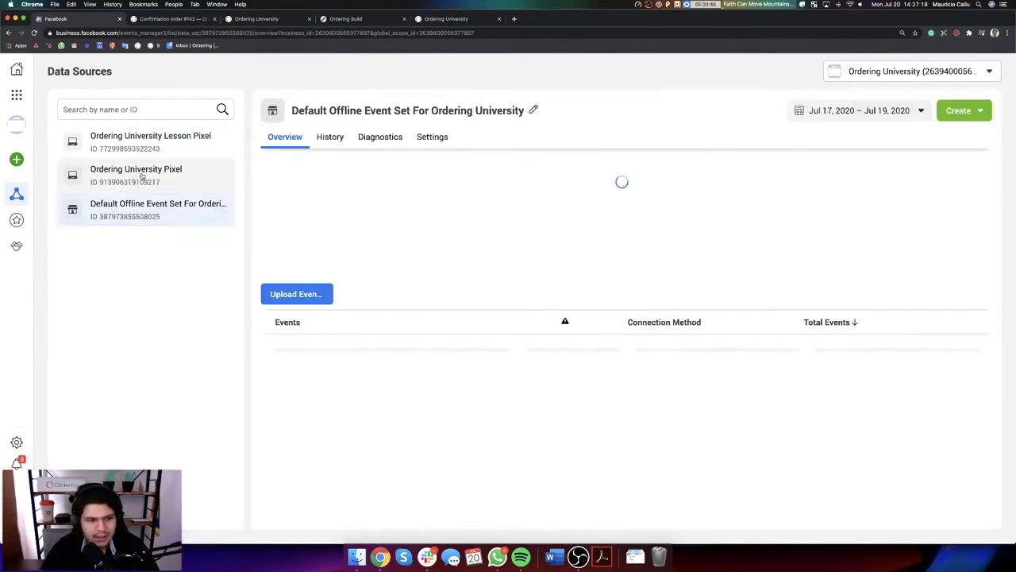
click(141, 176)
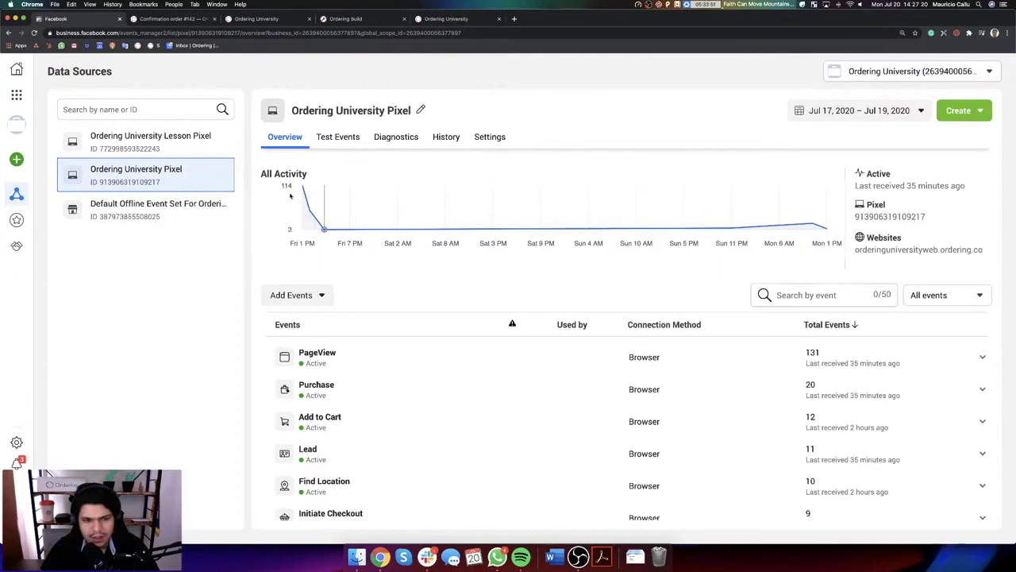
scroll(845, 362, down, 2)
scroll(844, 361, down, 1)
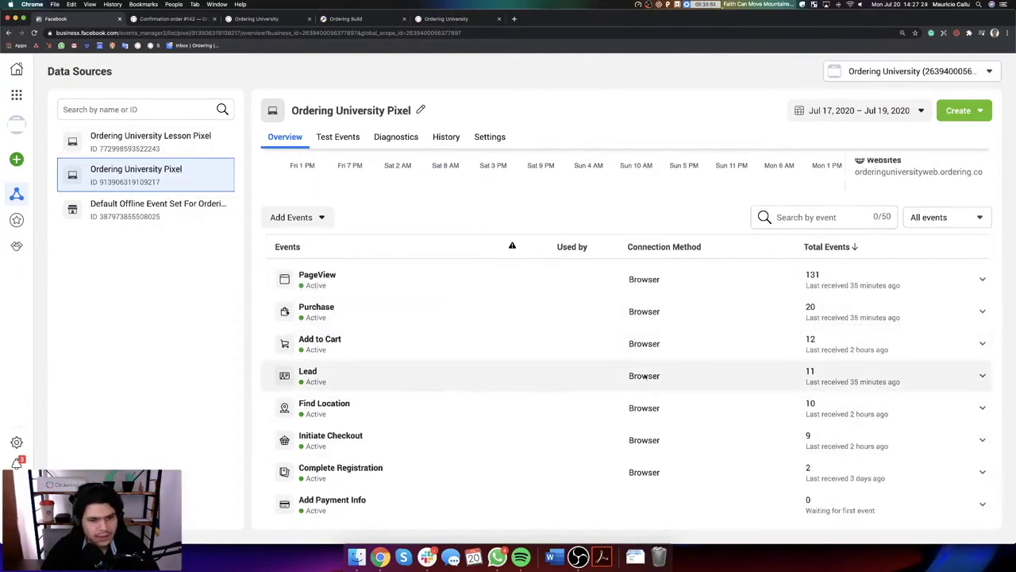
Step: Reopen the Ordering University Lesson Pixel and go through its list of received test events
click(150, 143)
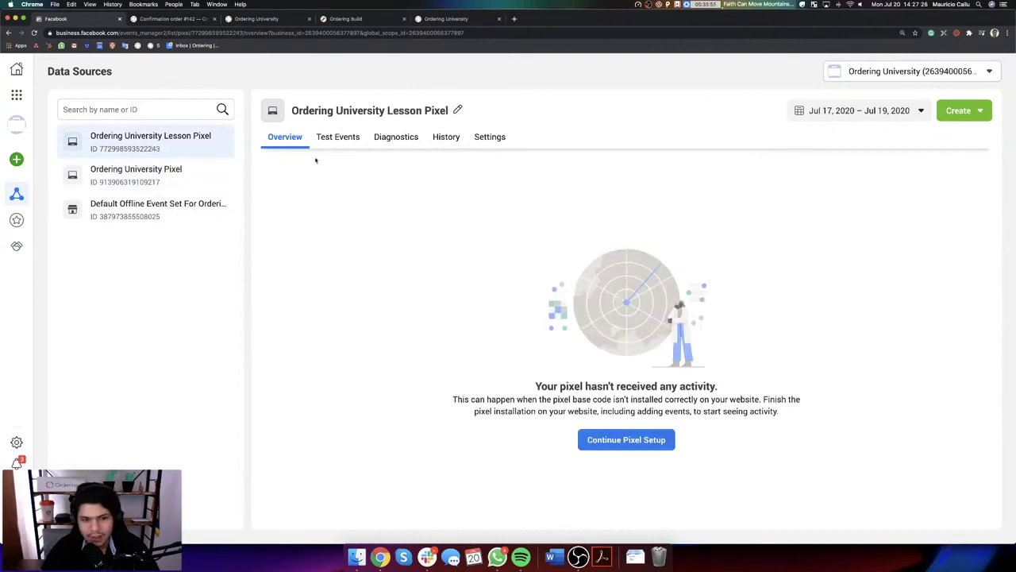
click(337, 136)
scroll(519, 275, down, 10)
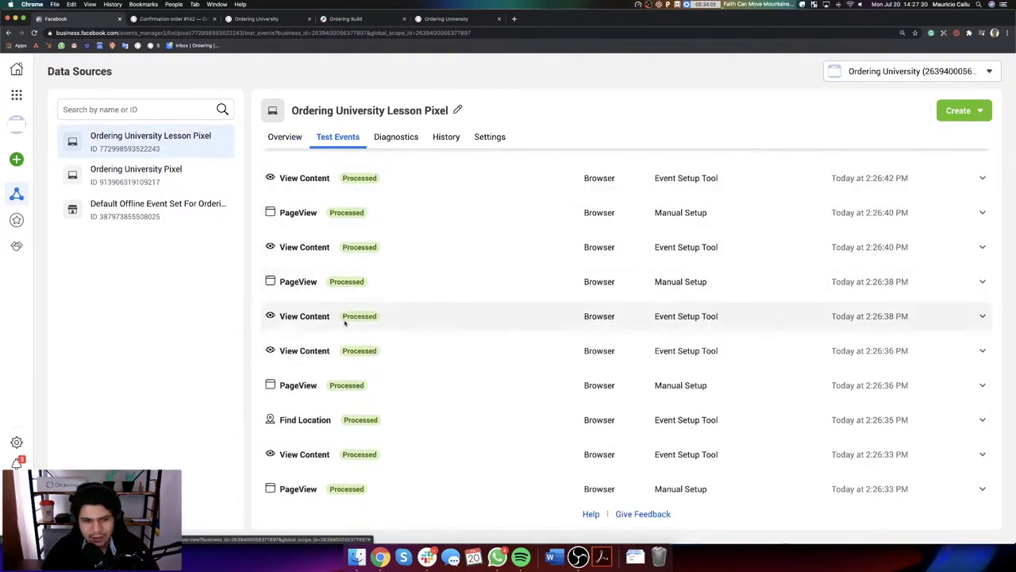
scroll(476, 405, up, 10)
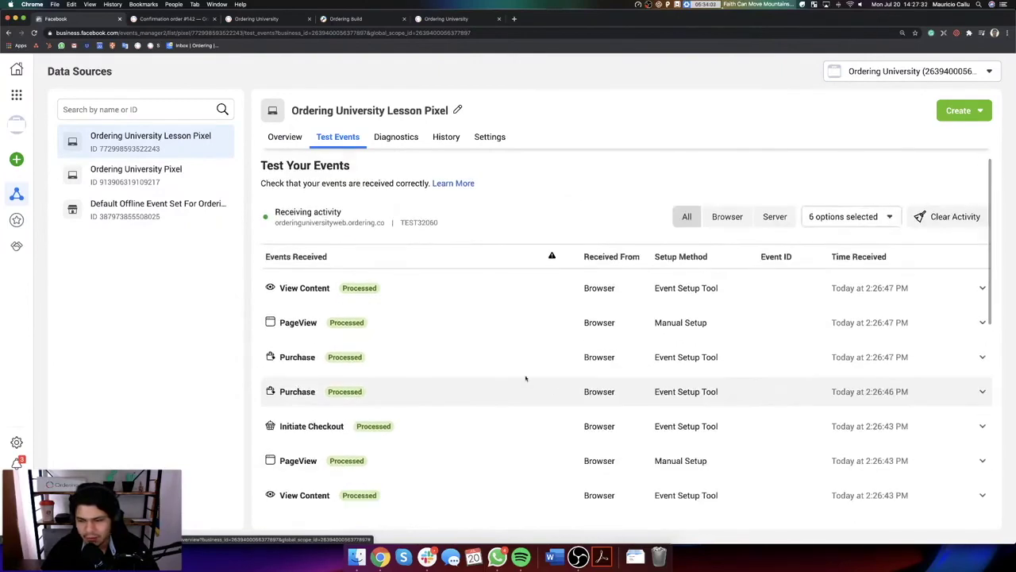
Step: View the lesson pixel's diagnostics, history, settings and overview, then compare with the Ordering University Pixel's overview
click(409, 143)
click(459, 140)
click(490, 138)
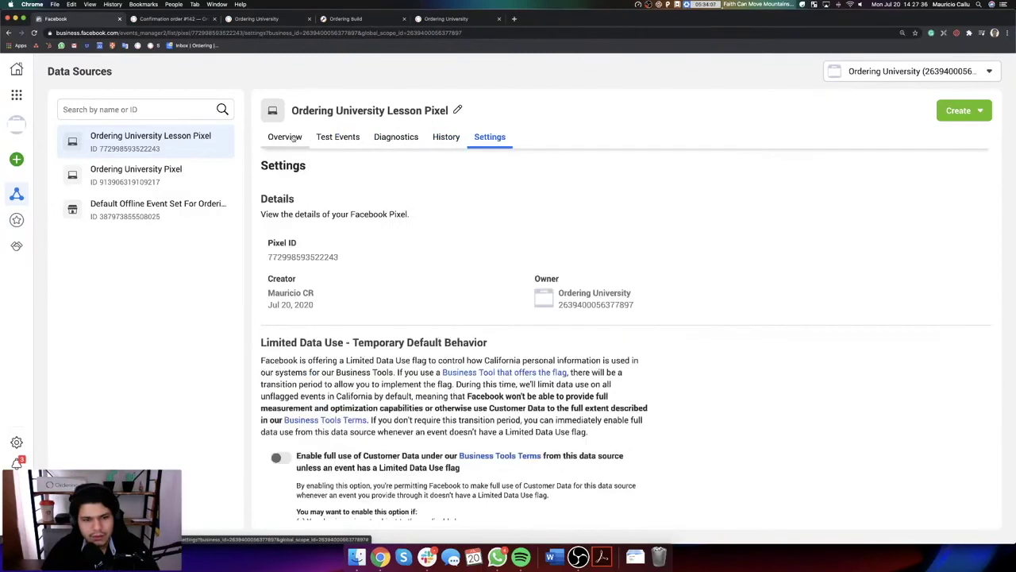
click(288, 137)
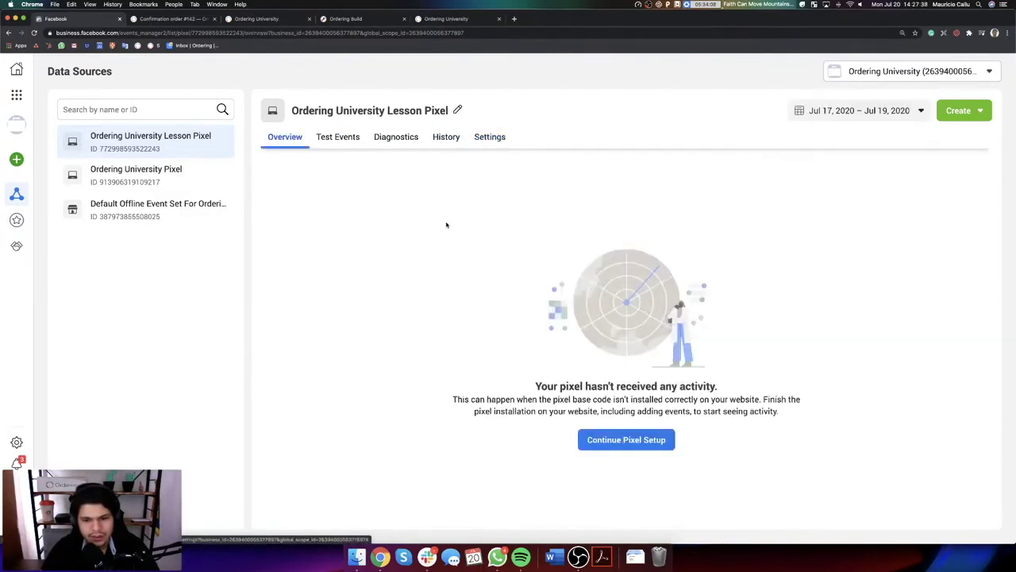
click(160, 173)
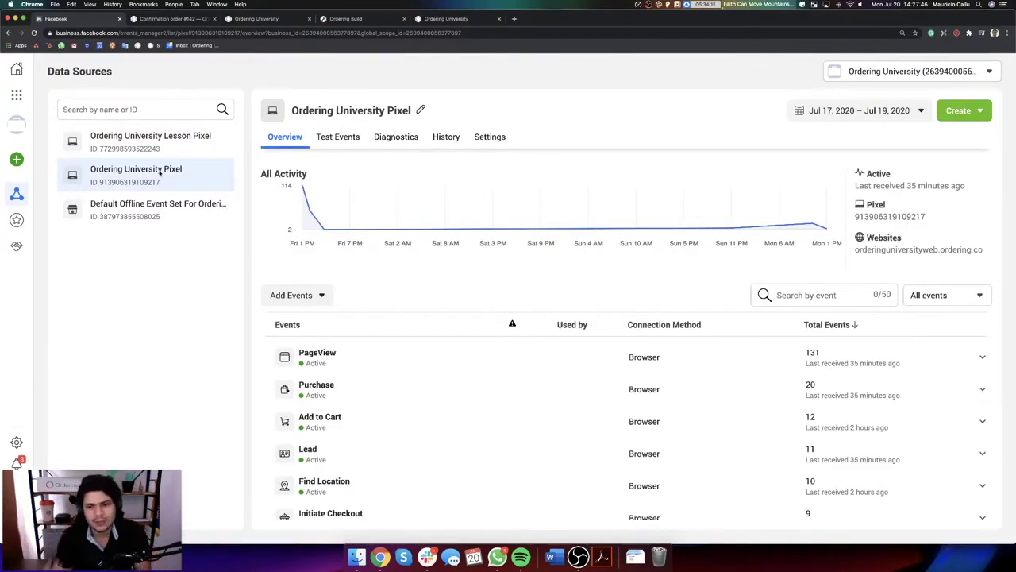
Step: Switch to the Ordering products builder and open the Ordering University App's third-party settings at the head code field
click(336, 21)
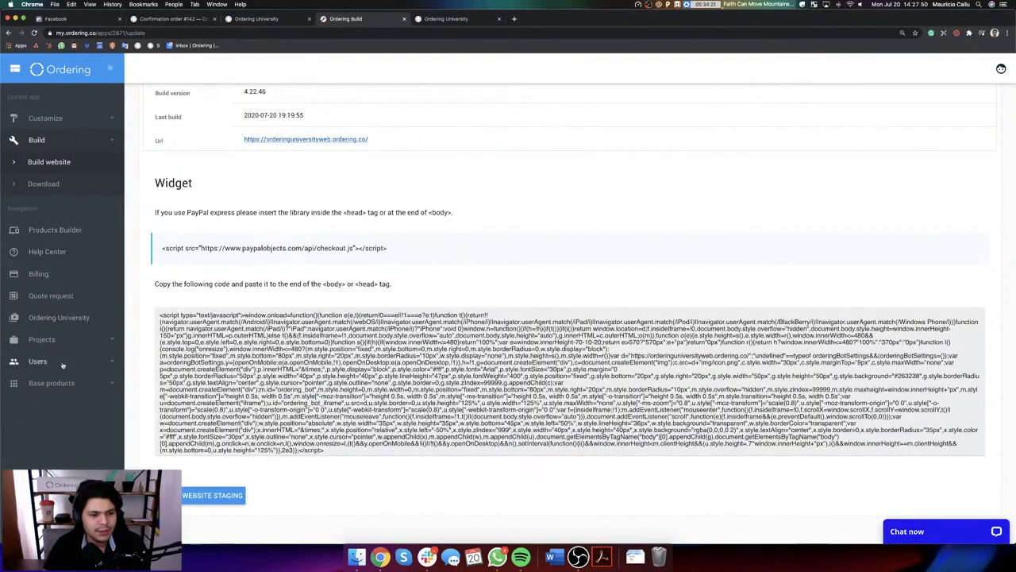
click(50, 229)
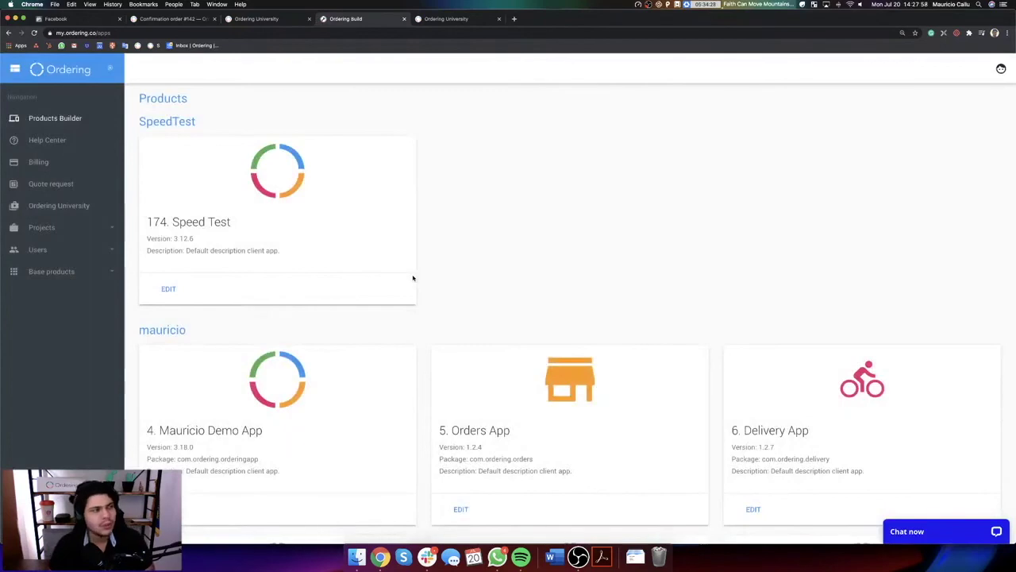
scroll(413, 278, down, 10)
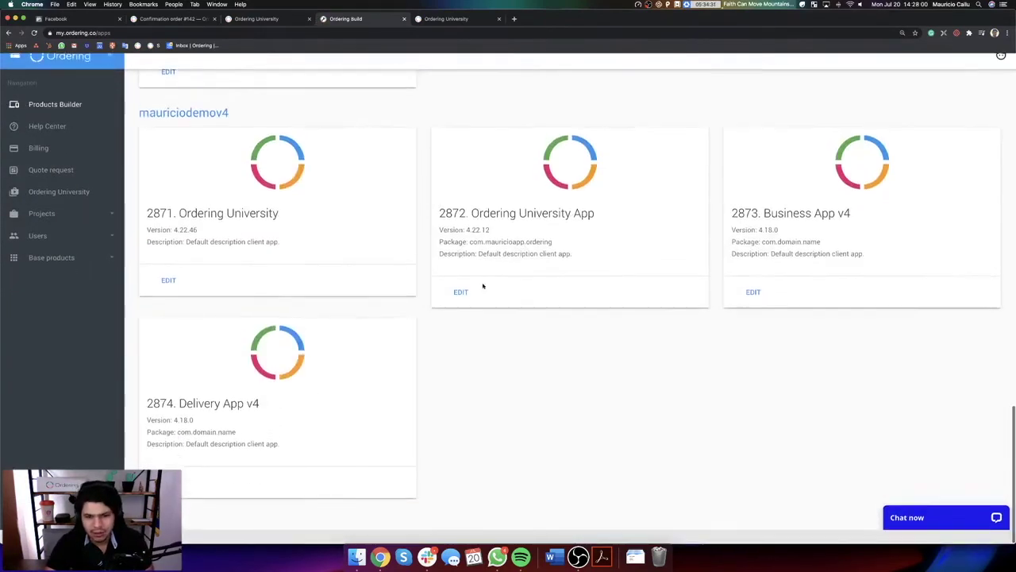
click(463, 307)
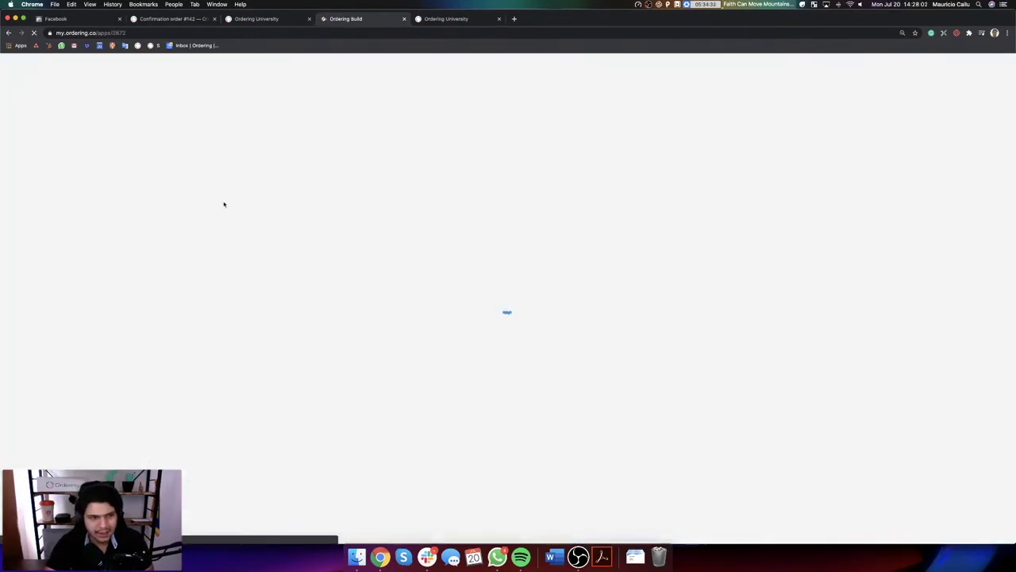
click(227, 127)
click(183, 230)
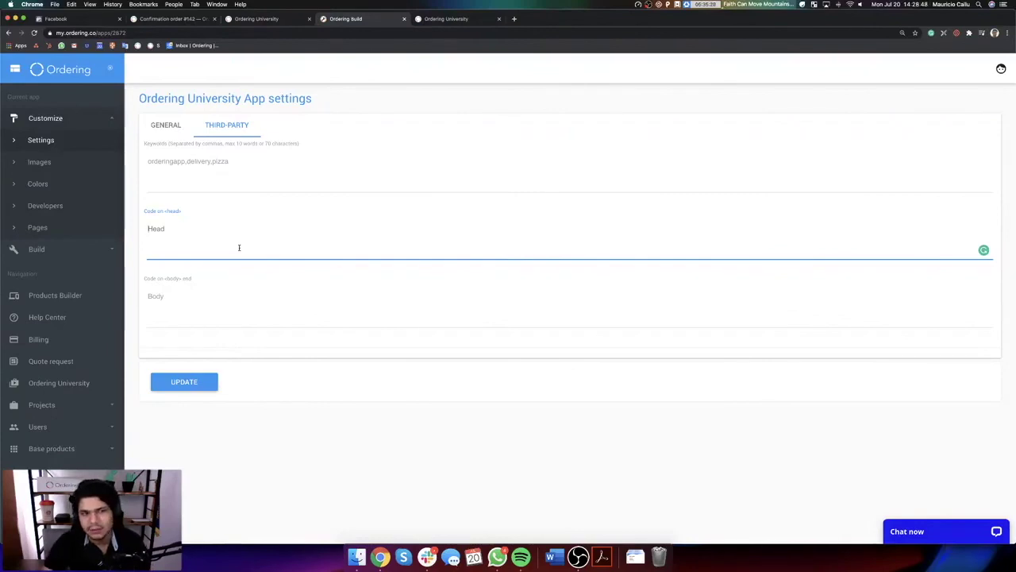
Step: Return to Events Manager, reload the Ordering University Lesson Pixel's overview and examine its list of events
click(254, 19)
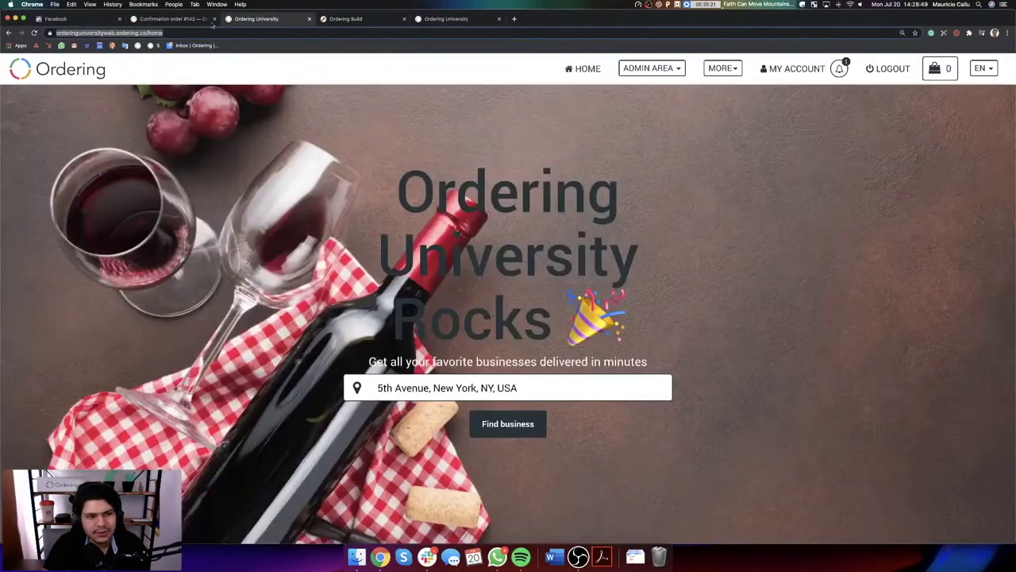
click(72, 24)
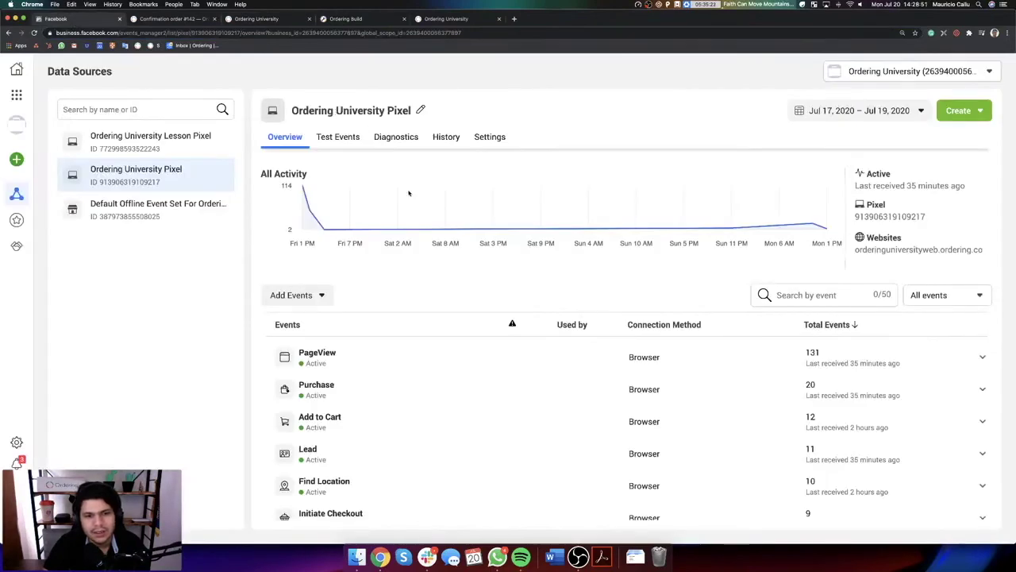
click(184, 153)
click(34, 33)
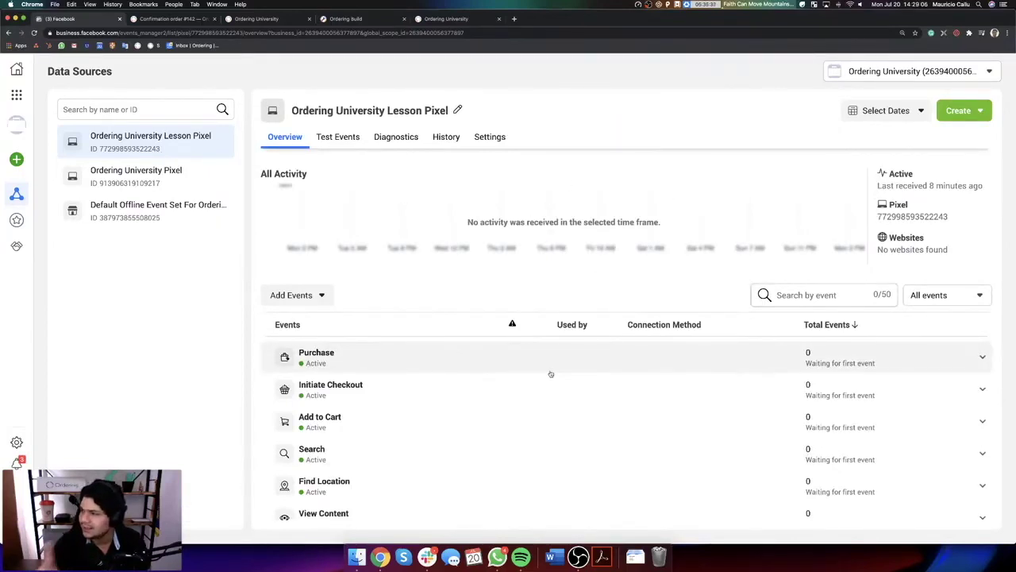
scroll(627, 375, down, 1)
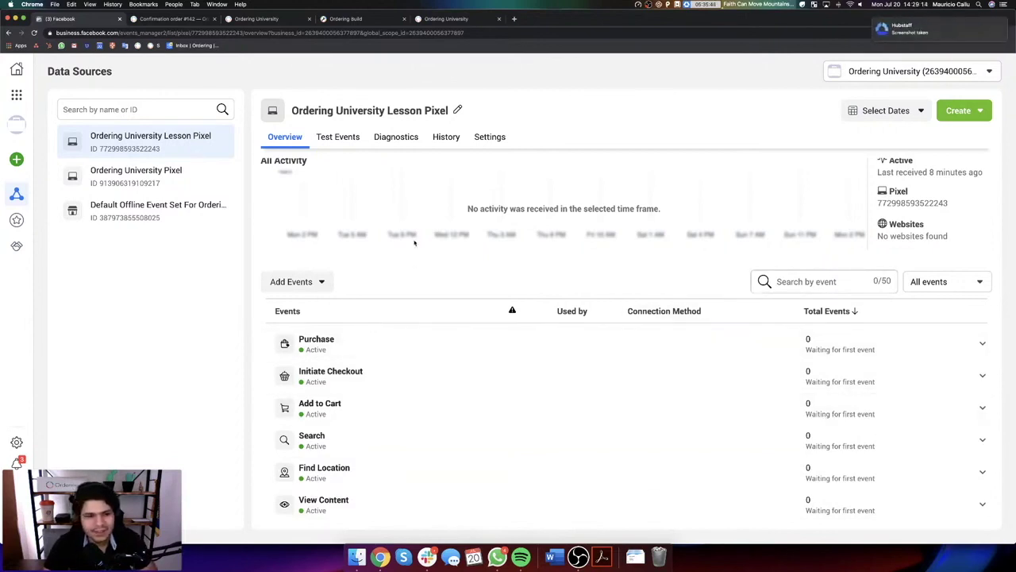
scroll(603, 269, up, 1)
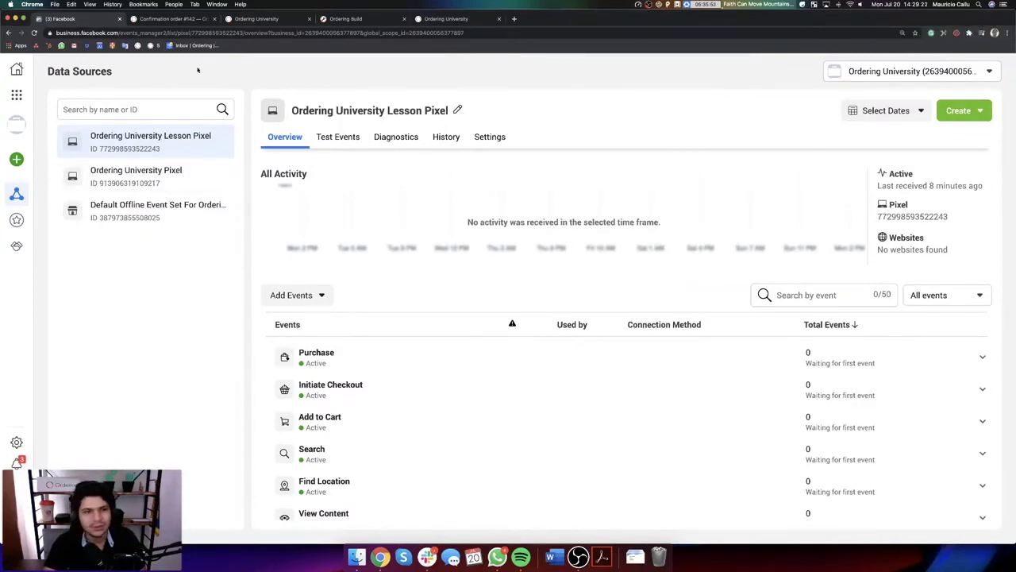
click(170, 19)
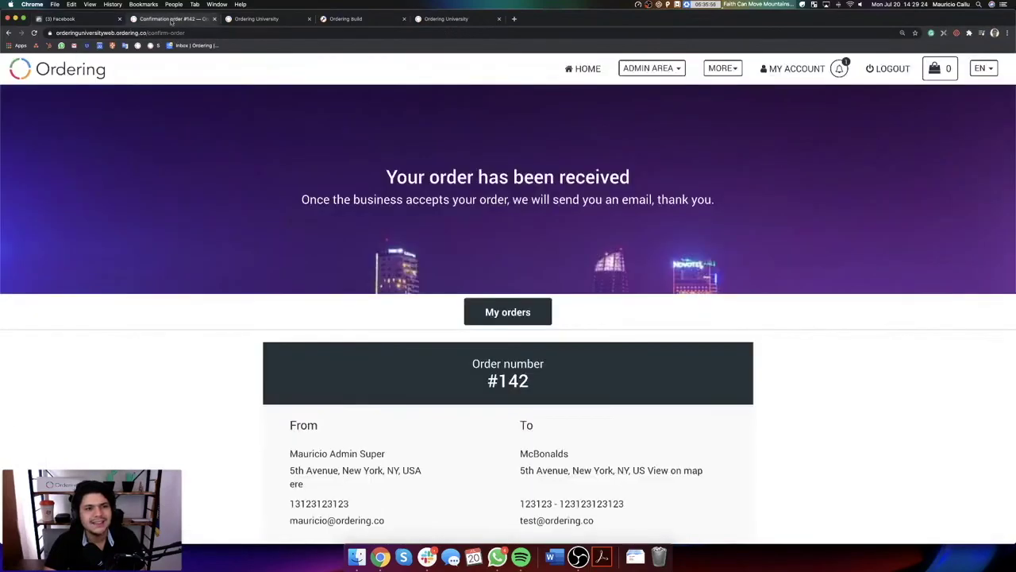
click(256, 19)
click(62, 19)
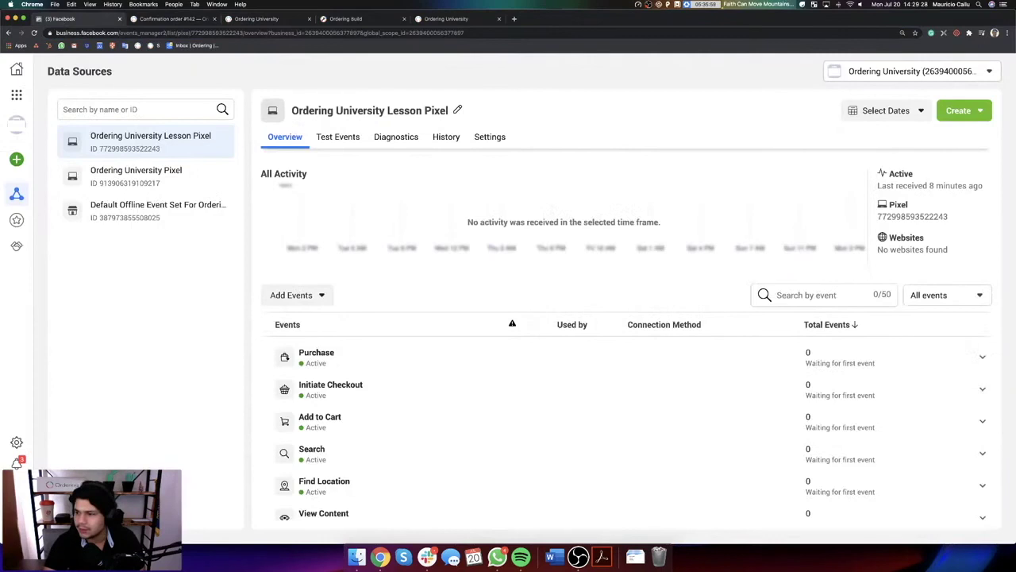